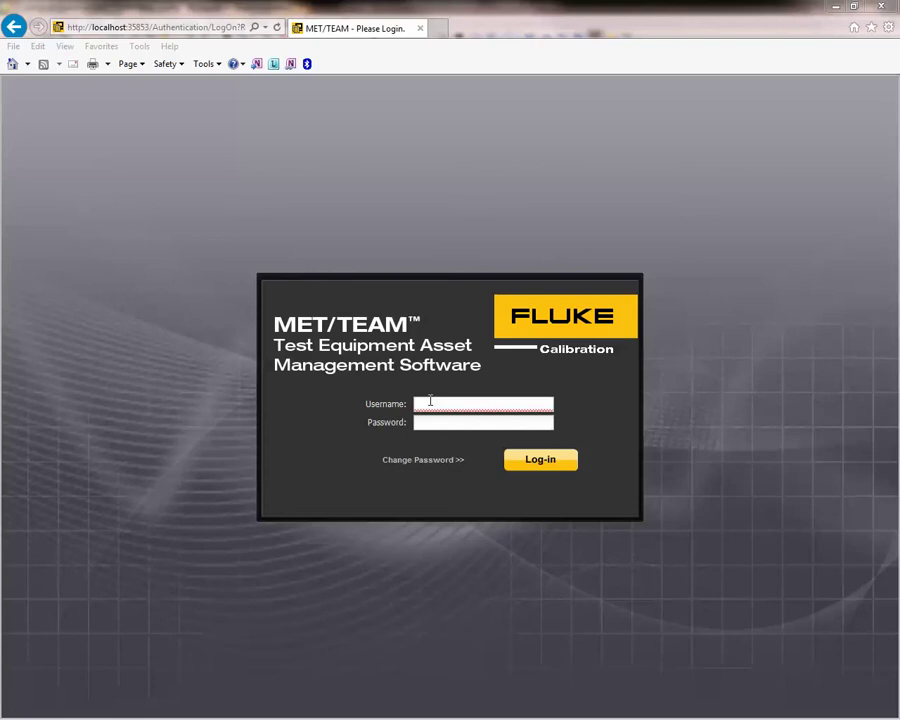
Log in to MET/TEAM with the admin username and password, then sign out again.
{"action": "left_click", "coordinate": [442, 404]}
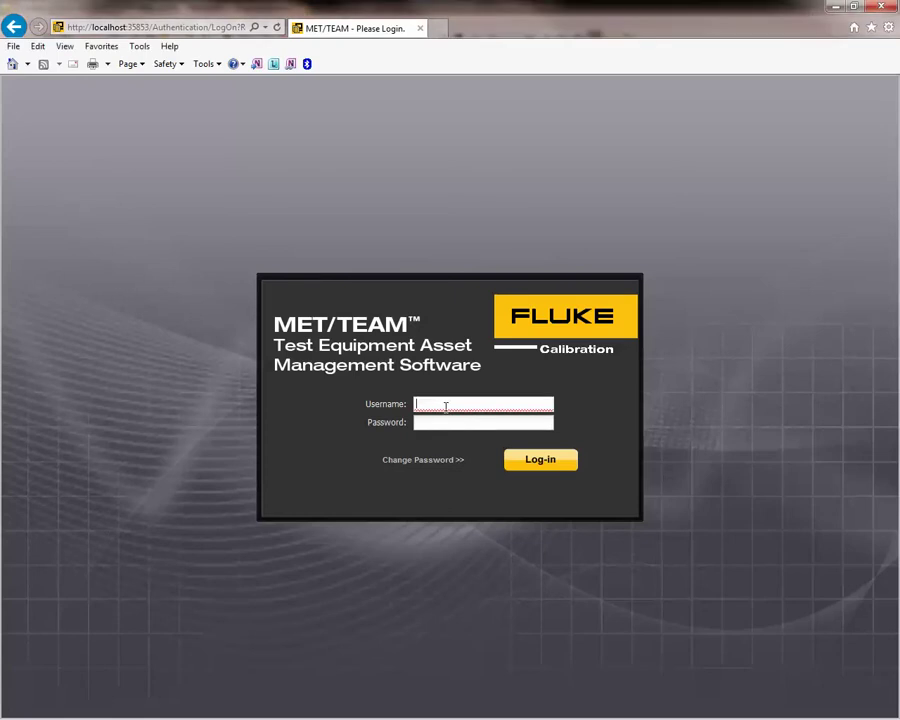
{"action": "type", "text": "admin"}
{"action": "key", "text": "Tab"}
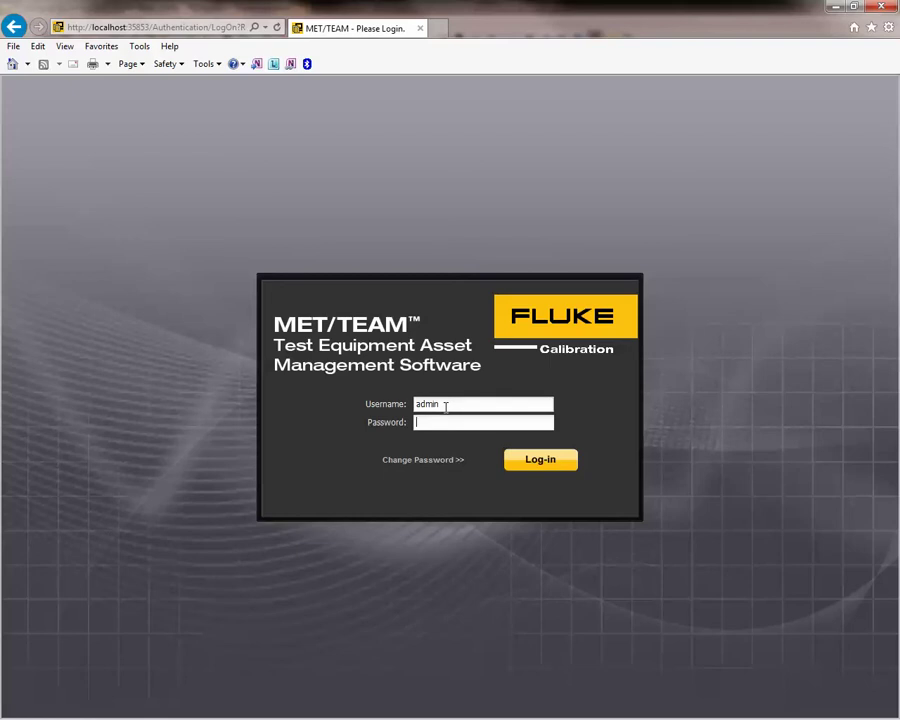
{"action": "type", "text": "admin"}
{"action": "key", "text": "Return"}
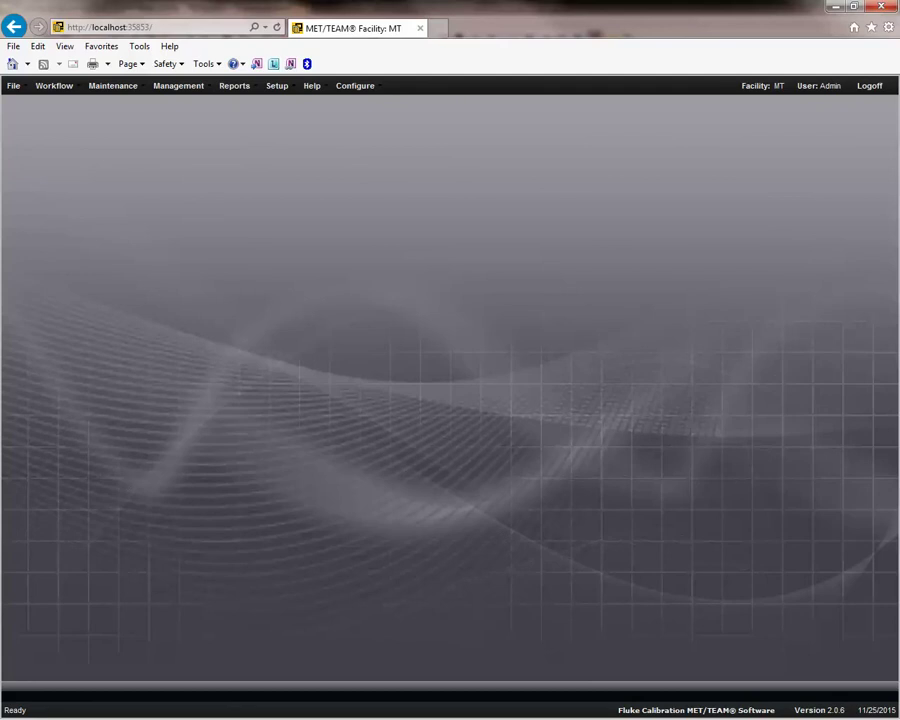
{"action": "left_click", "coordinate": [869, 87]}
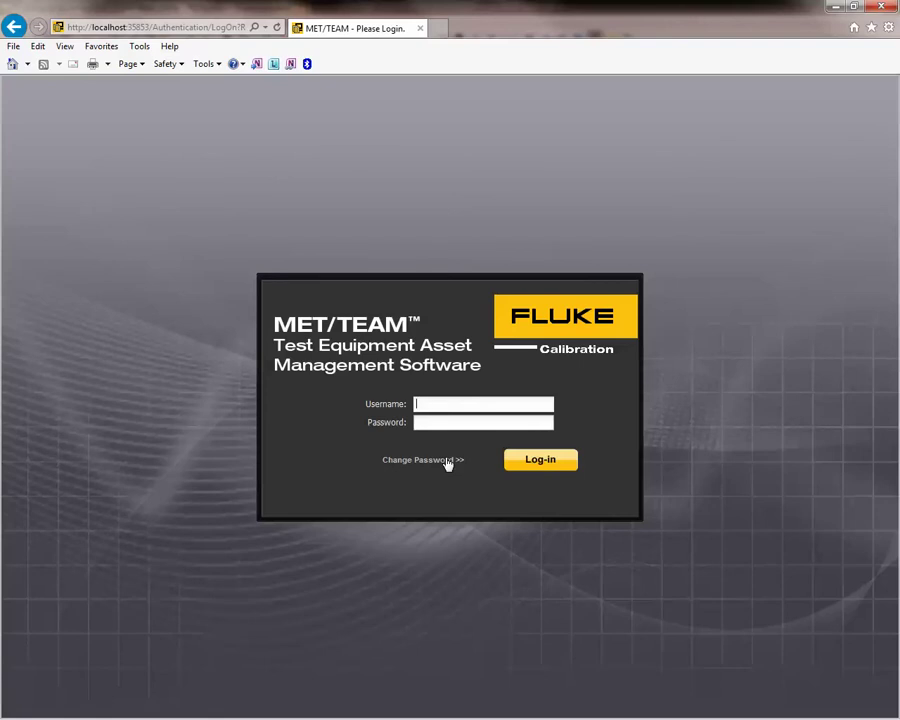
Log back in with the admin username and the account password.
{"action": "type", "text": "admin"}
{"action": "key", "text": "Tab"}
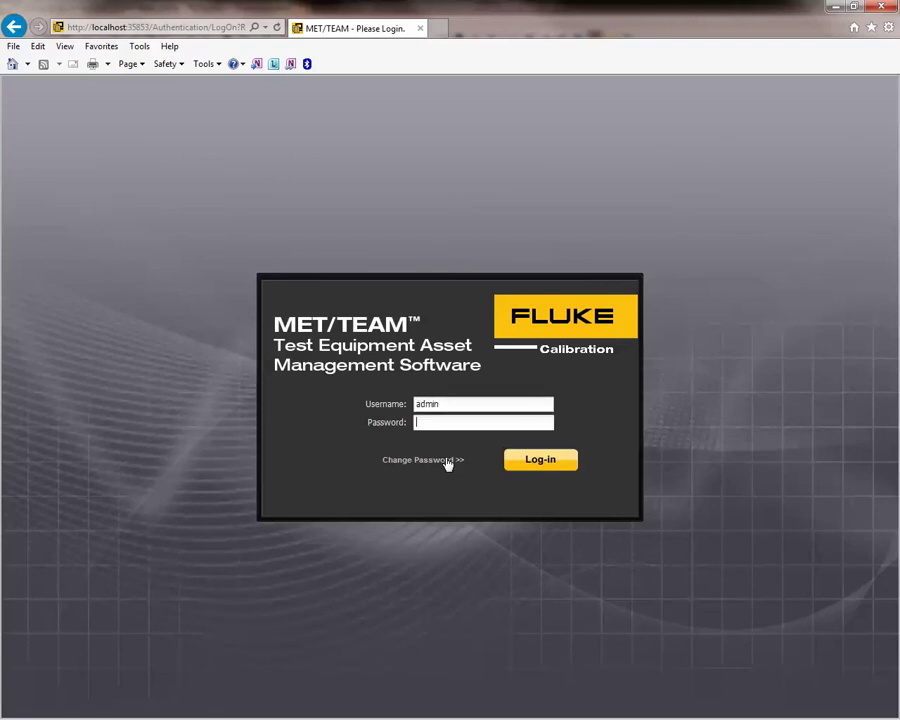
{"action": "type", "text": "admin"}
{"action": "key", "text": "Return"}
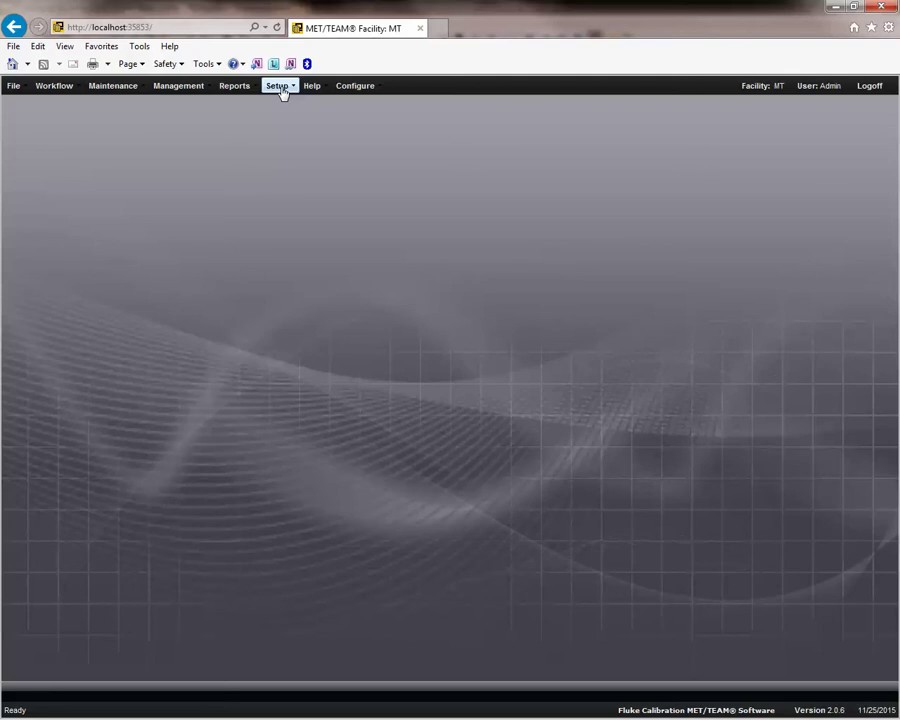
List all seven users in Setup > Users and open the user after Administrator for editing.
{"action": "left_click", "coordinate": [283, 90]}
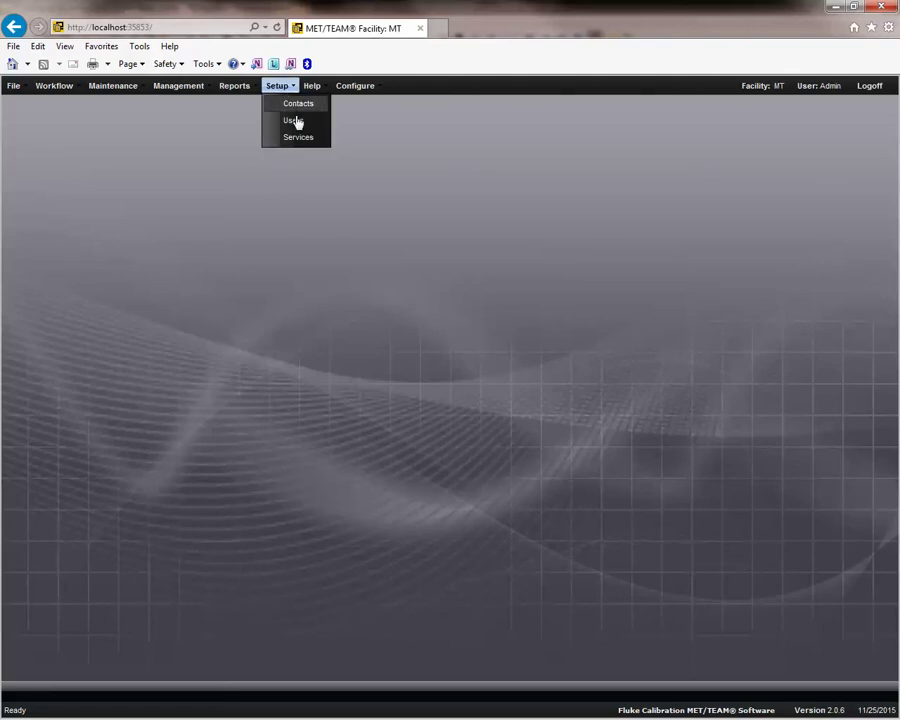
{"action": "left_click", "coordinate": [295, 121]}
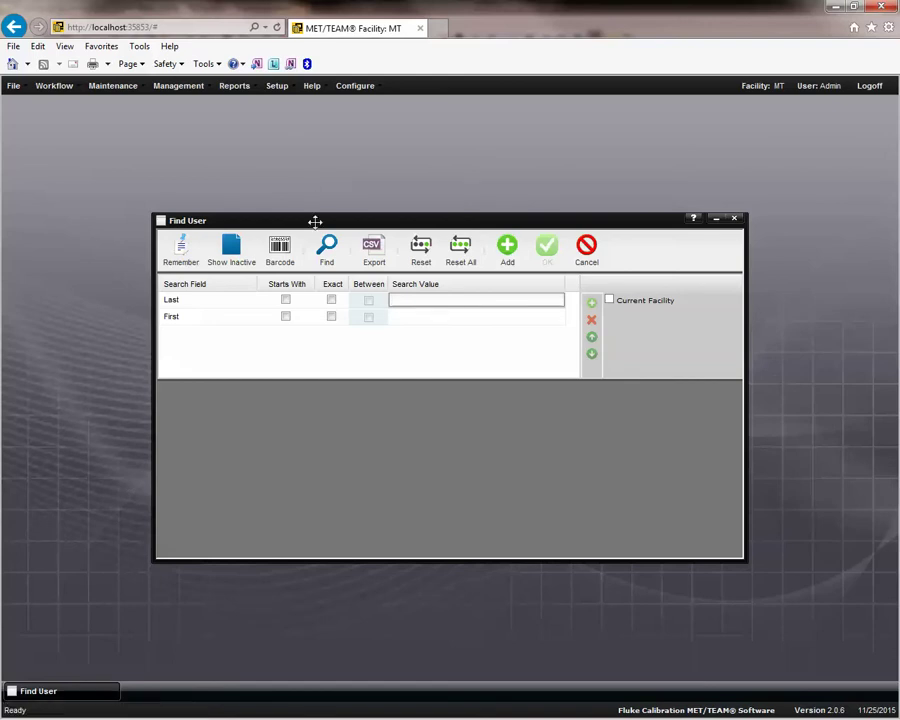
{"action": "left_click", "coordinate": [327, 252]}
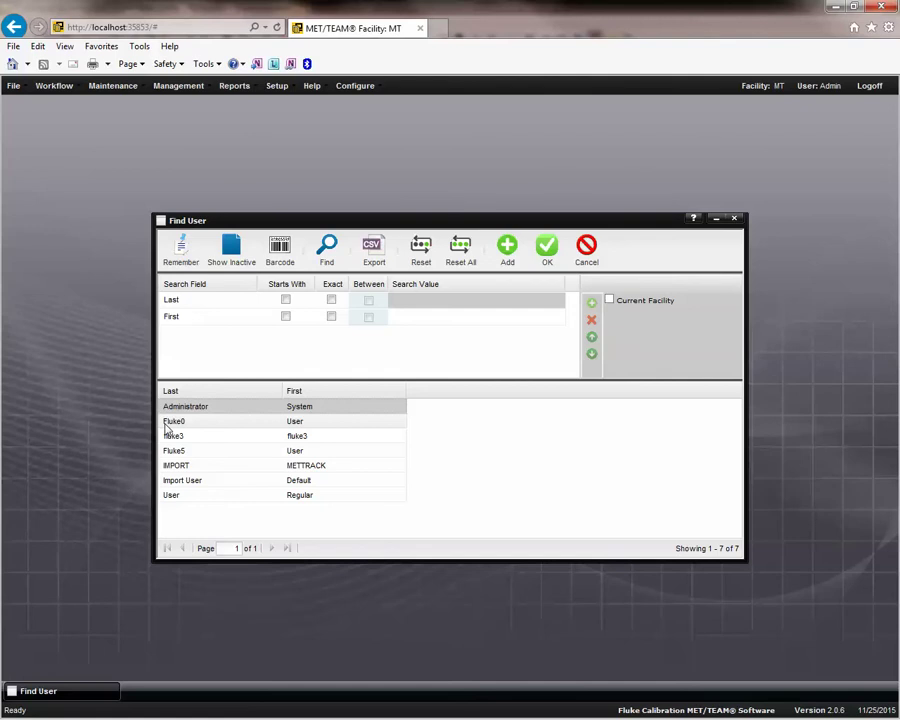
{"action": "double_click", "coordinate": [228, 424]}
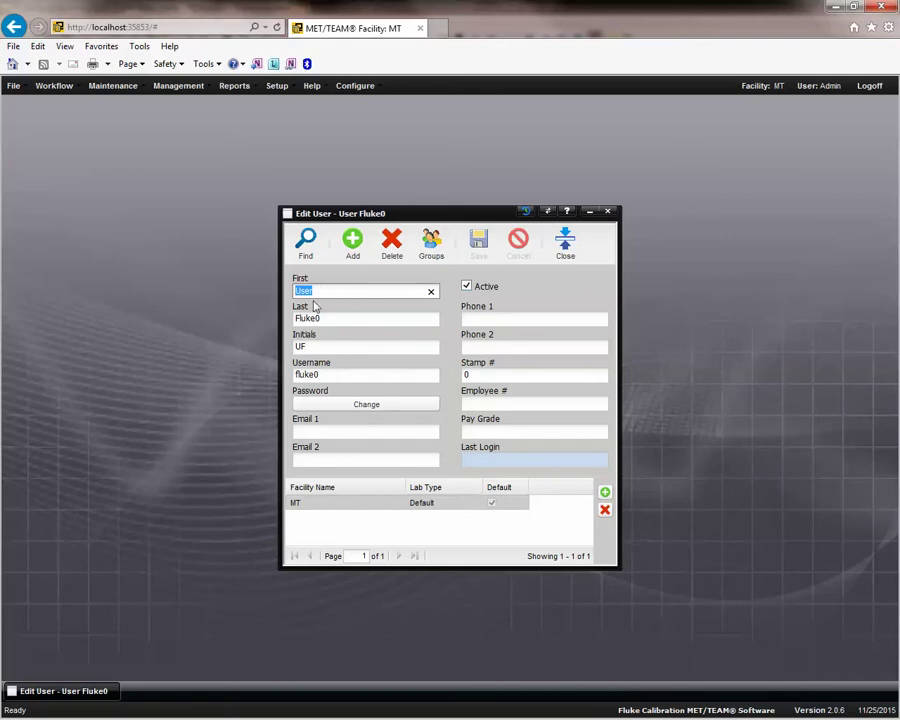
Save a new password for this user, dismiss the confirmation, and select the Stamp # value.
{"action": "left_click", "coordinate": [363, 404]}
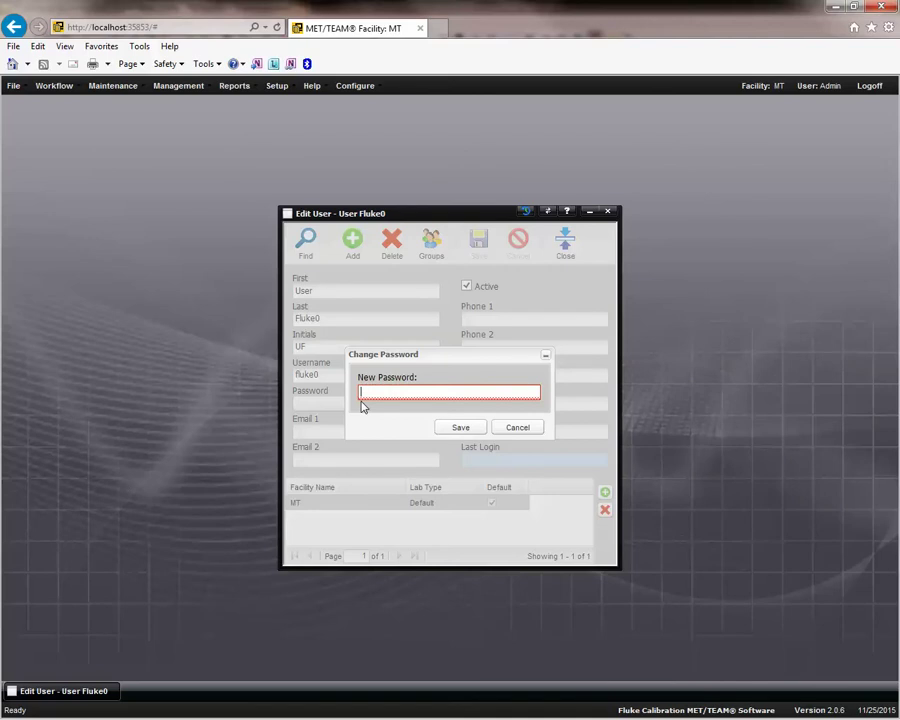
{"action": "type", "text": "••••"}
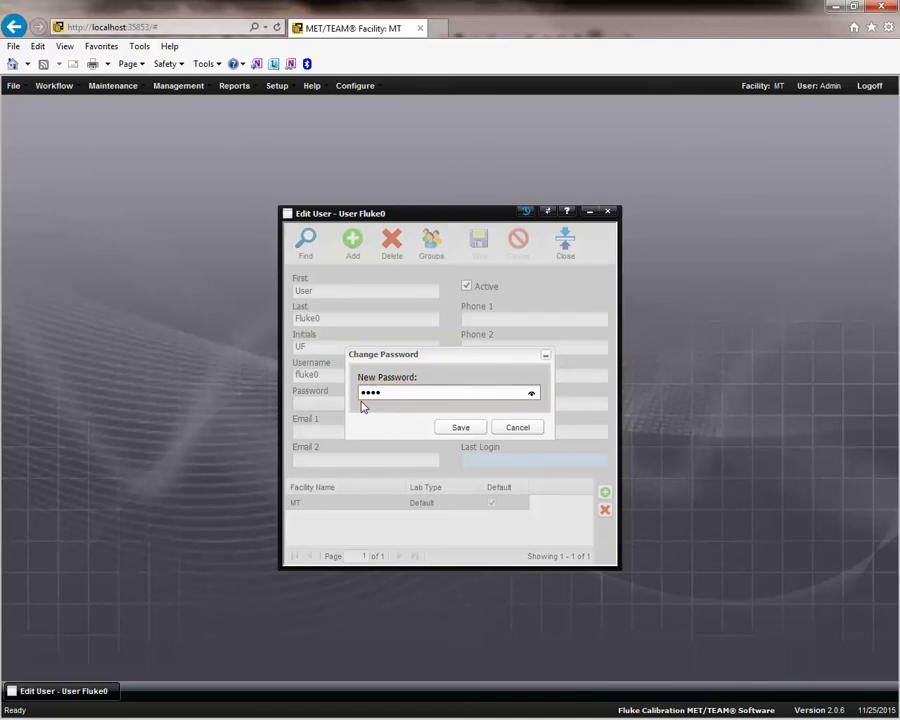
{"action": "type", "text": "•"}
{"action": "left_click", "coordinate": [460, 427]}
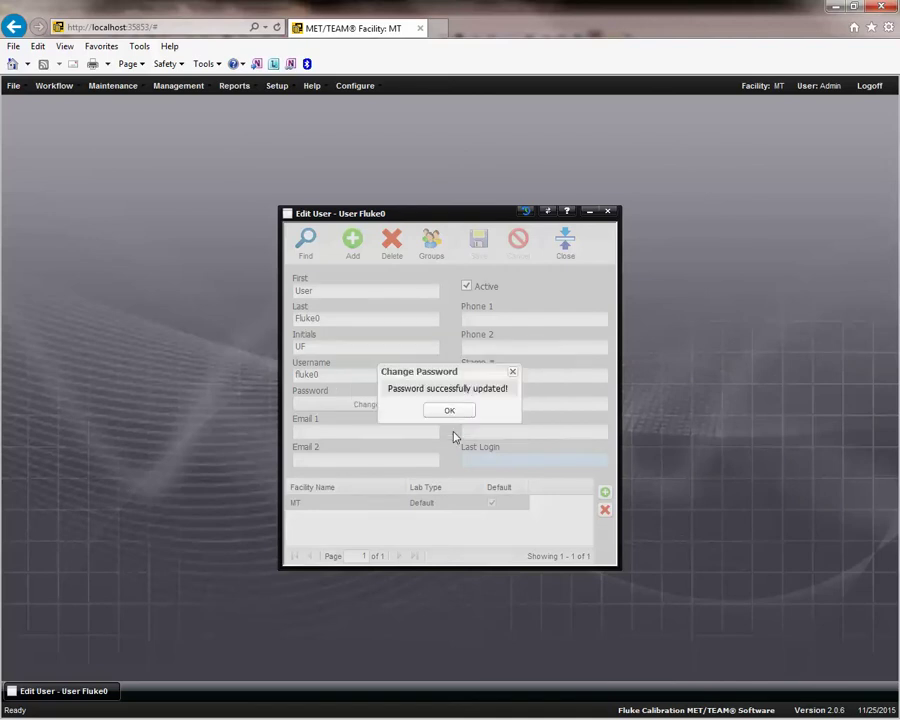
{"action": "left_click", "coordinate": [512, 372]}
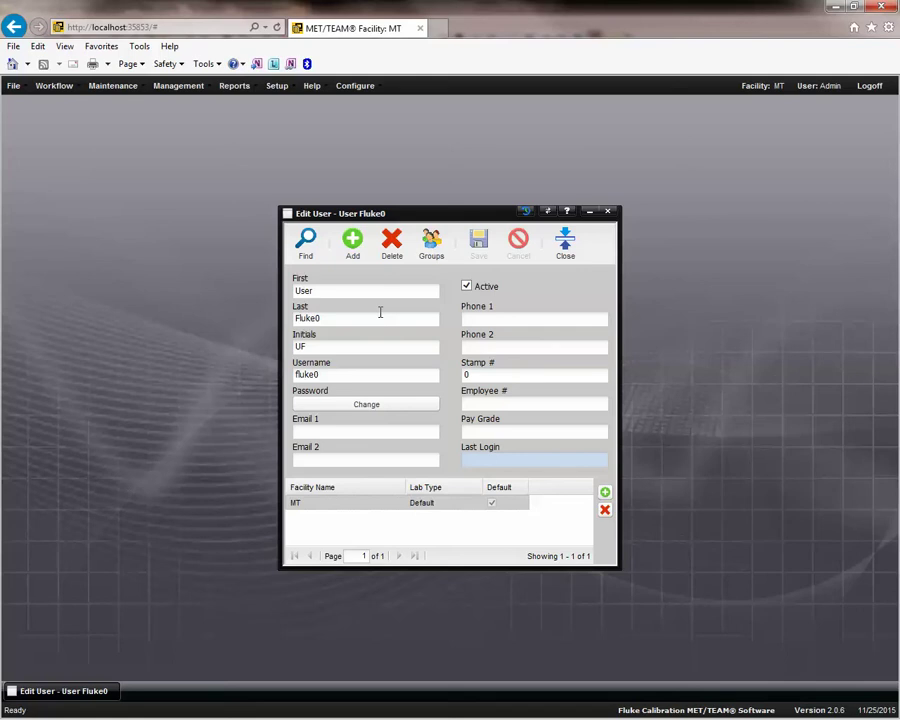
{"action": "left_click", "coordinate": [488, 375]}
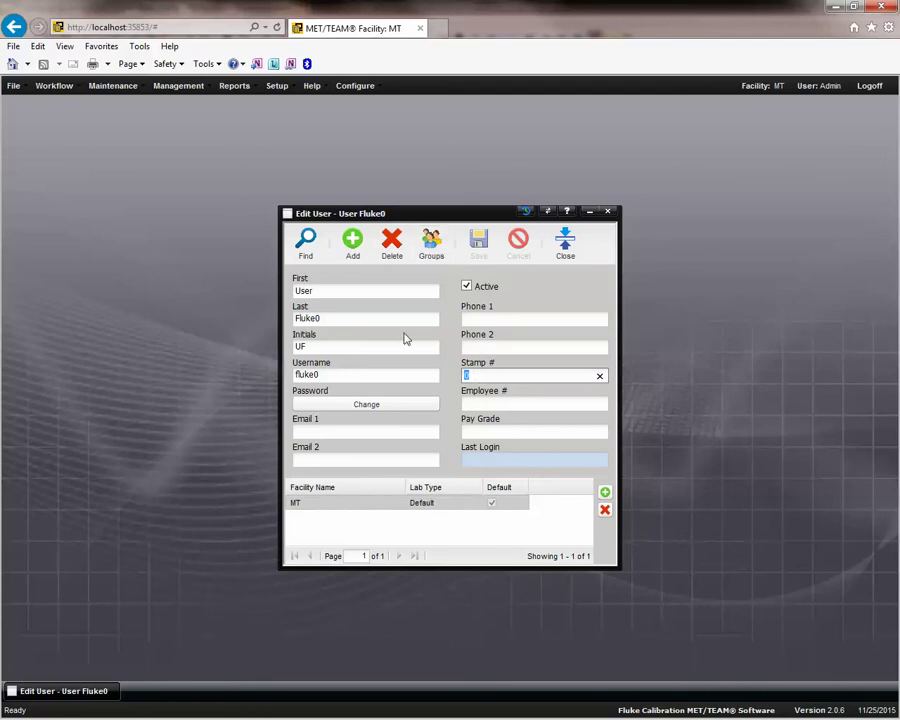
{"action": "left_click", "coordinate": [494, 374]}
In Assign Groups, tick only the User security group for this user and save.
{"action": "left_click", "coordinate": [431, 256]}
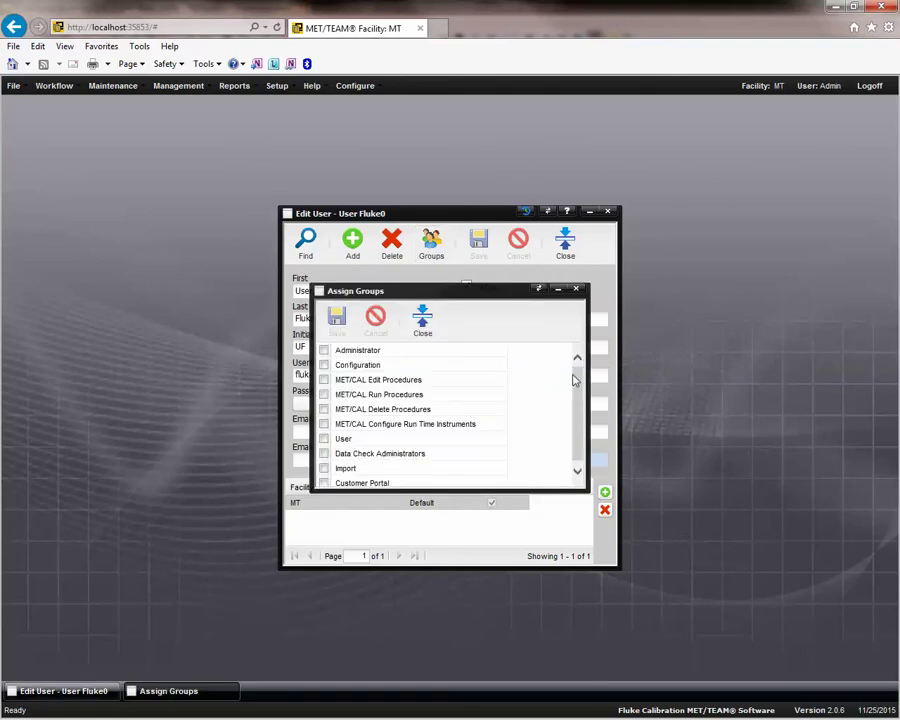
{"action": "scroll", "coordinate": [582, 393], "scroll_direction": "down", "scroll_amount": 1}
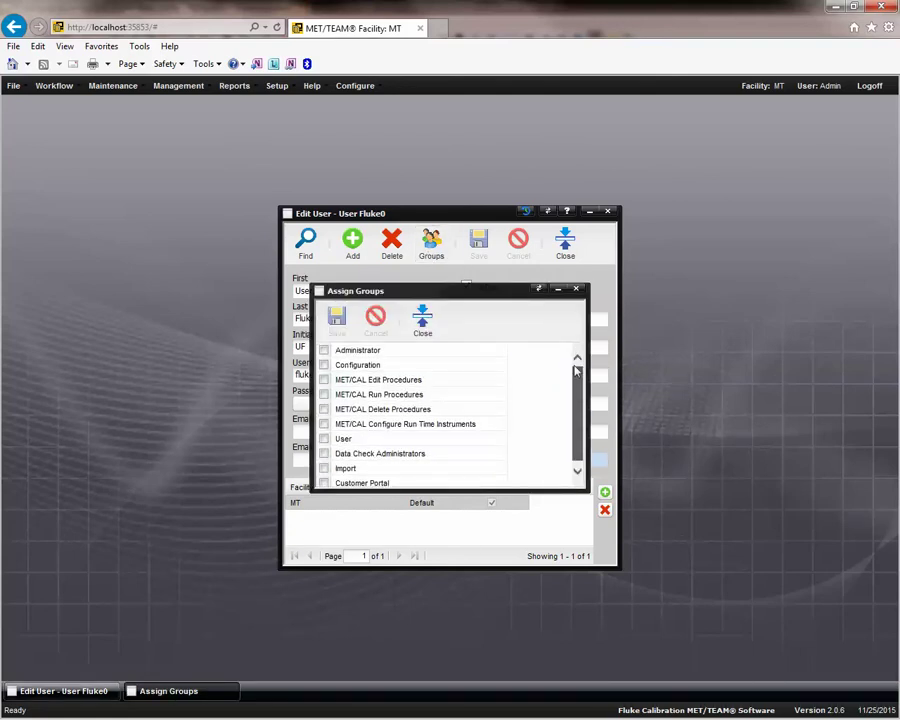
{"action": "scroll", "coordinate": [576, 371], "scroll_direction": "up", "scroll_amount": 1}
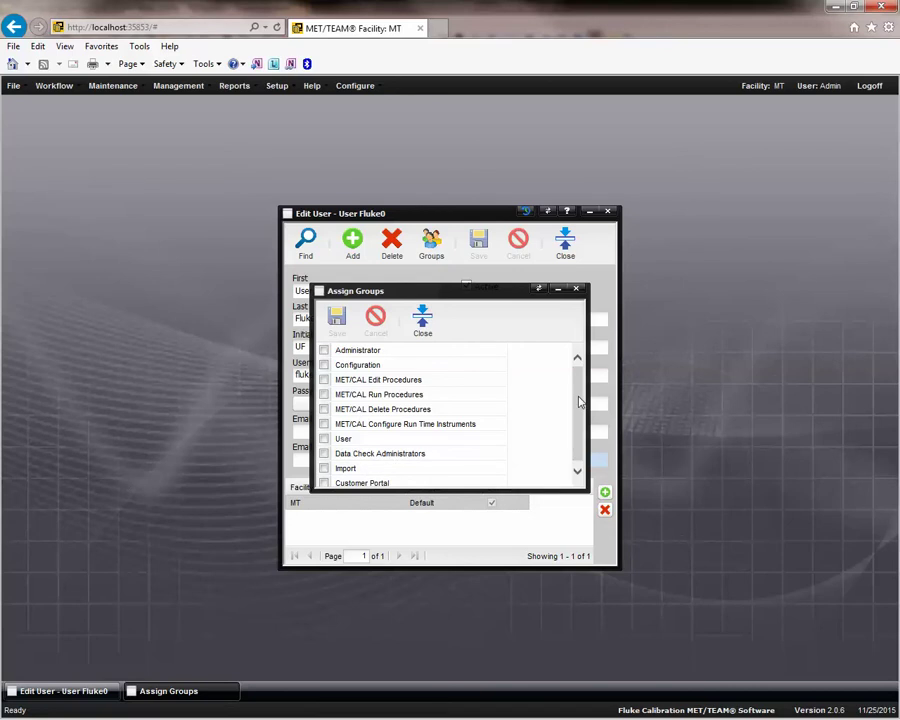
{"action": "left_click_drag", "start_coordinate": [579, 401], "coordinate": [584, 438]}
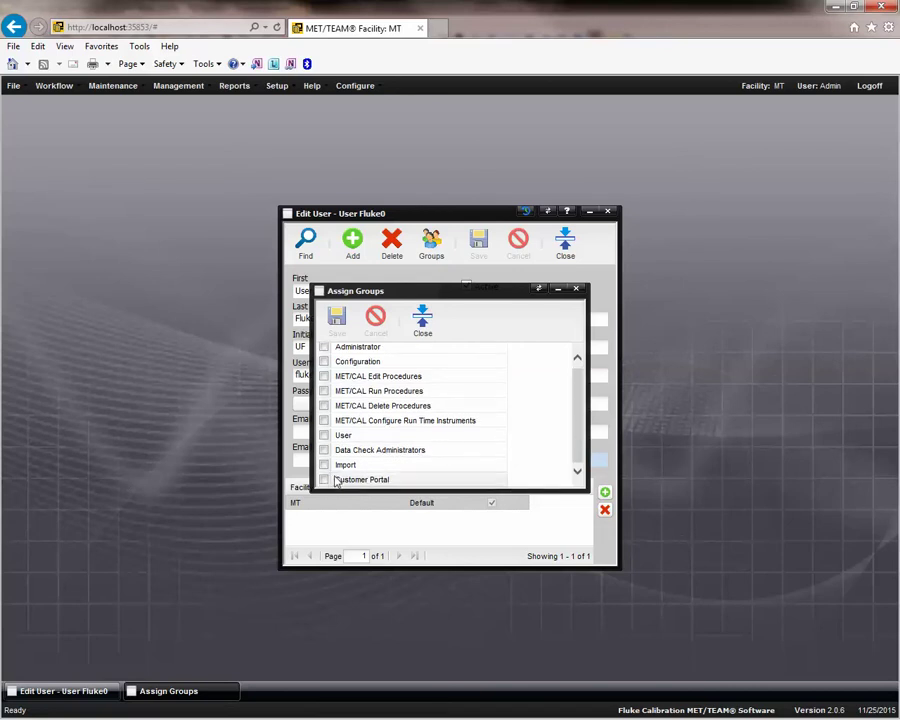
{"action": "left_click", "coordinate": [325, 436]}
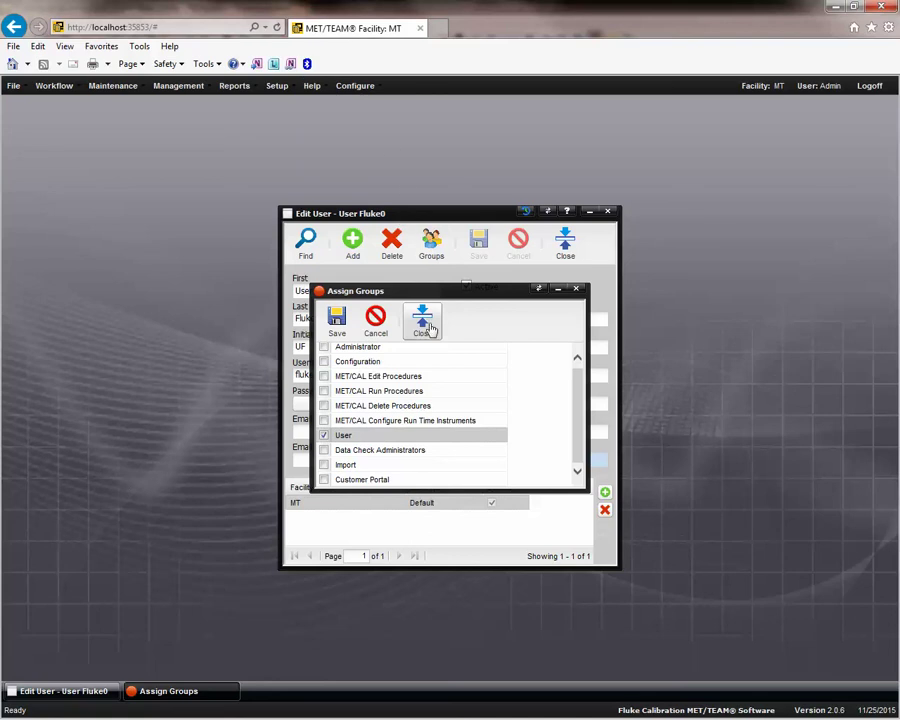
{"action": "left_click", "coordinate": [337, 333]}
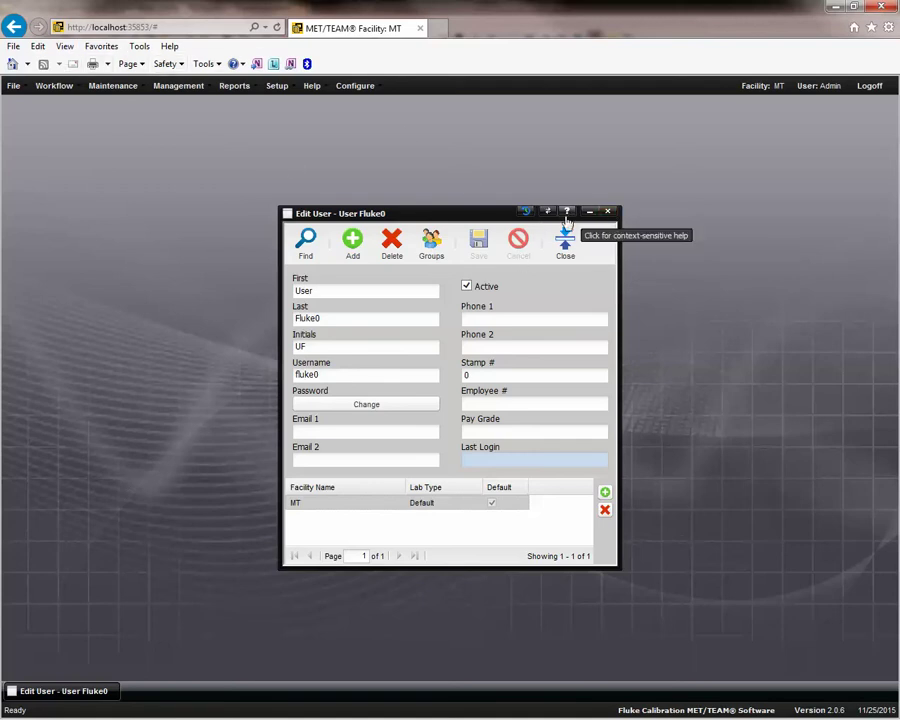
{"action": "left_click", "coordinate": [567, 214]}
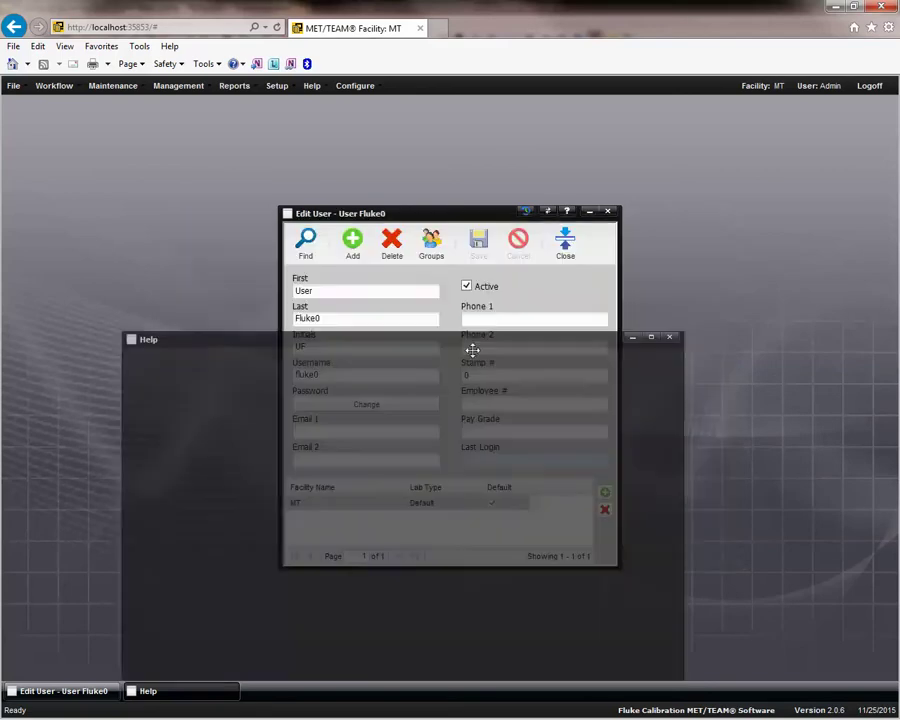
{"action": "left_click_drag", "start_coordinate": [422, 341], "coordinate": [460, 173]}
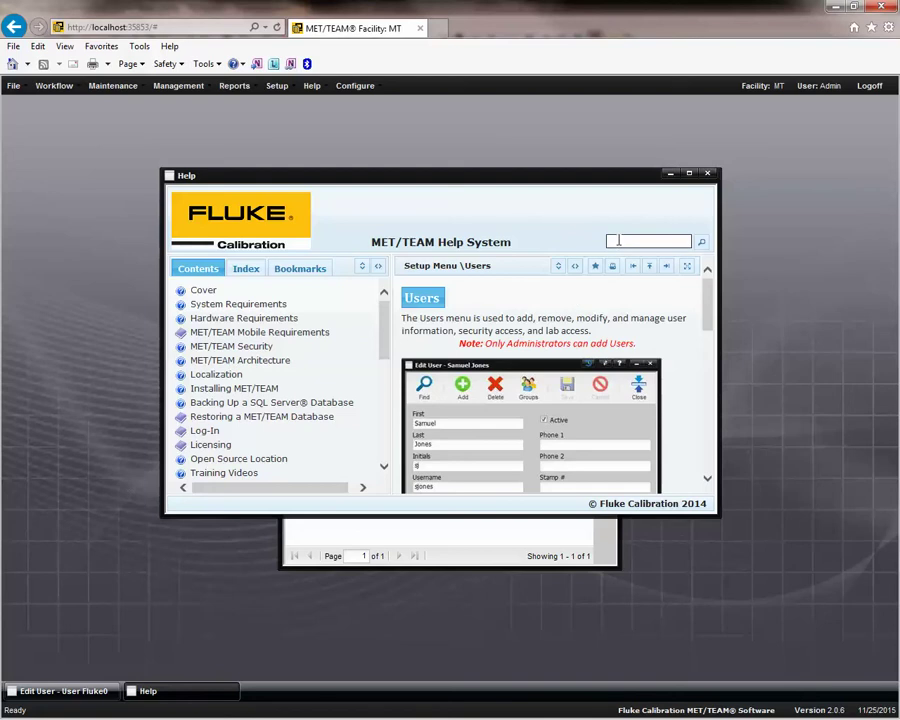
{"action": "left_click", "coordinate": [218, 374]}
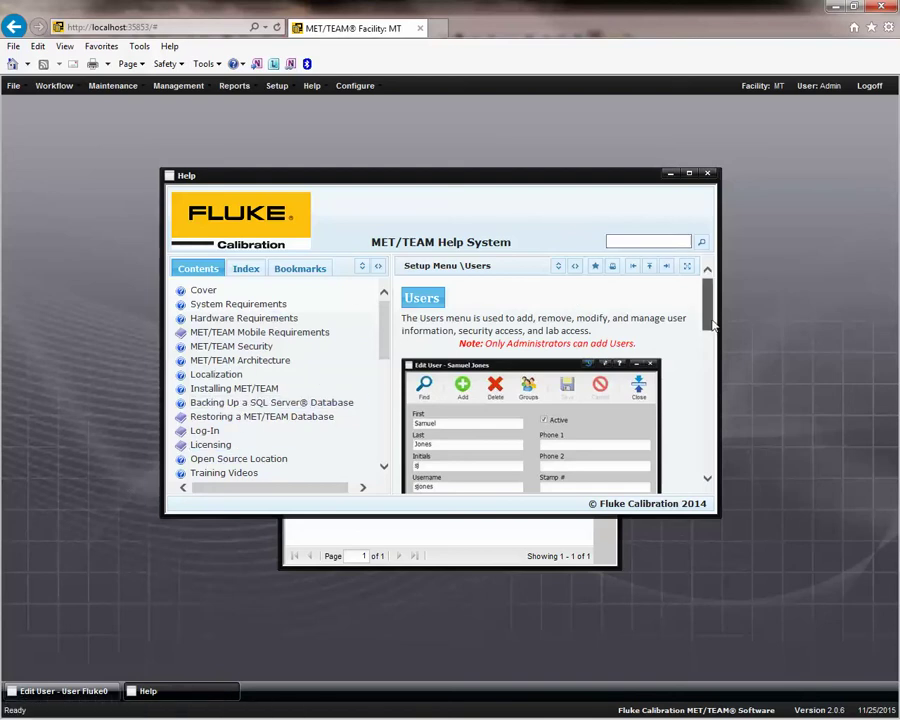
{"action": "left_click_drag", "start_coordinate": [708, 326], "coordinate": [706, 444]}
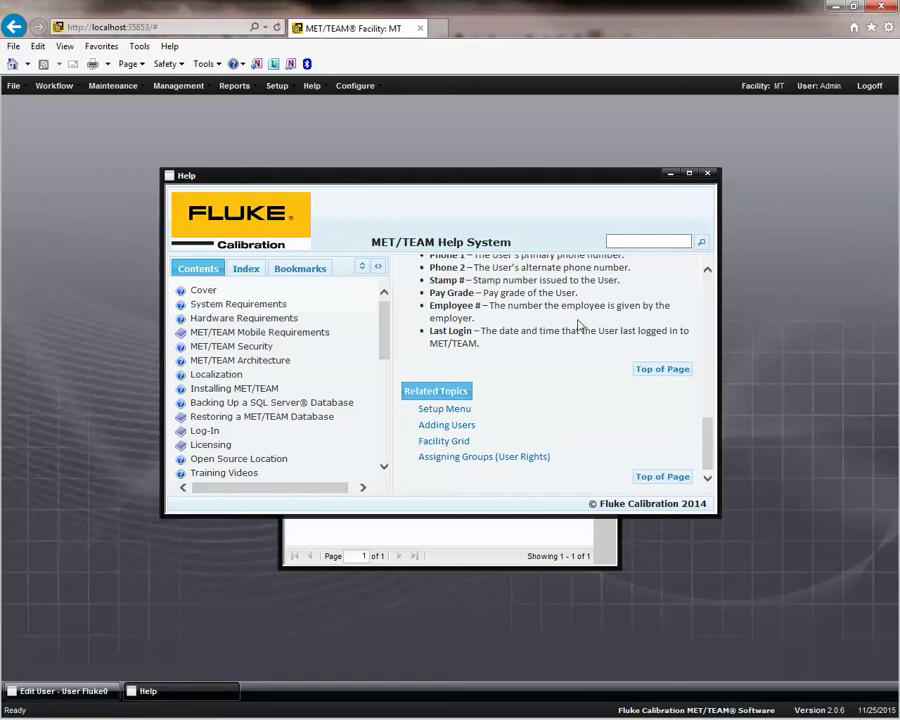
{"action": "left_click", "coordinate": [707, 173]}
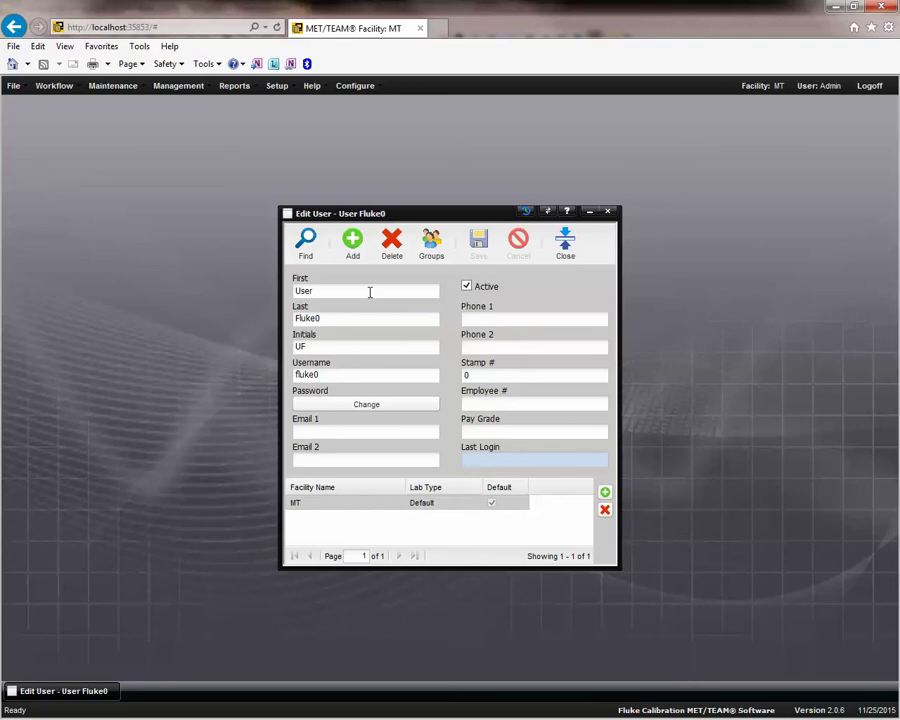
Read the 'How to Get Started Using MET/TEAM' help topic, then close Help and Edit User.
{"action": "left_click", "coordinate": [311, 88]}
{"action": "left_click", "coordinate": [325, 105]}
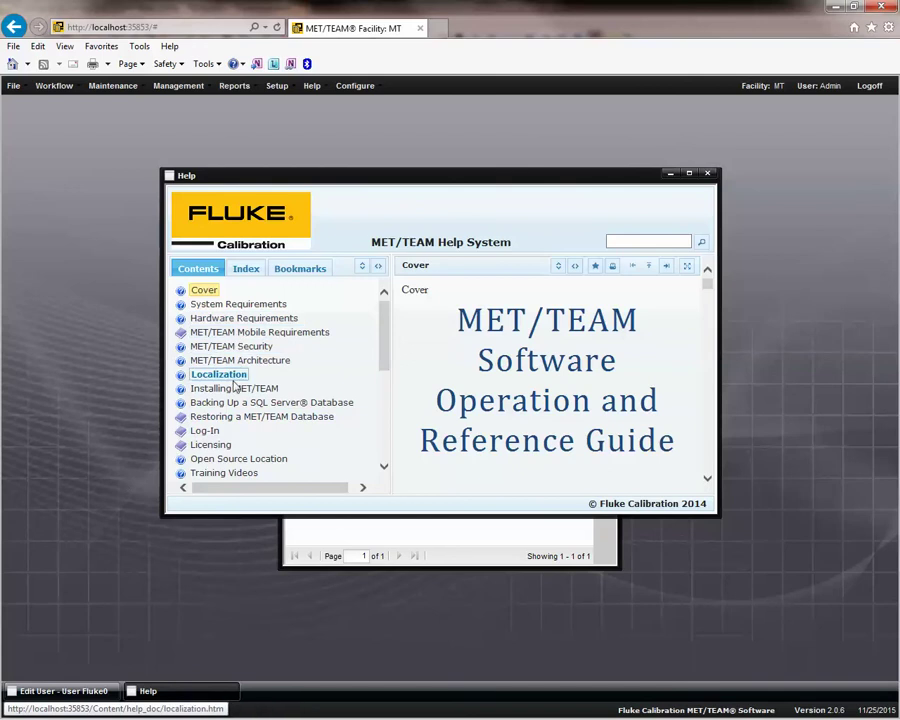
{"action": "left_click_drag", "start_coordinate": [388, 334], "coordinate": [386, 370]}
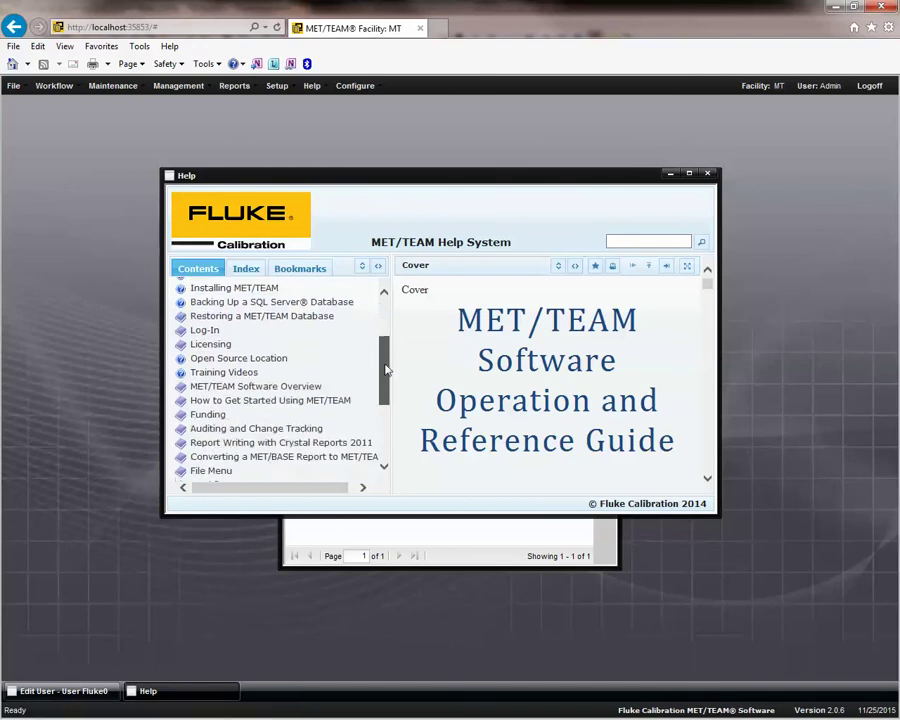
{"action": "left_click", "coordinate": [231, 401]}
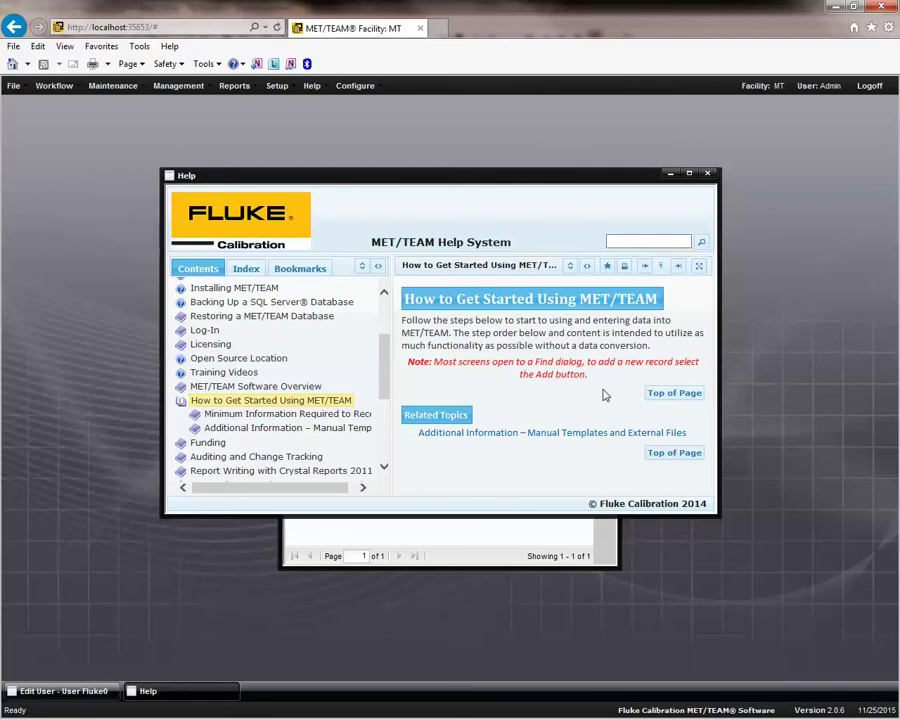
{"action": "left_click", "coordinate": [707, 175]}
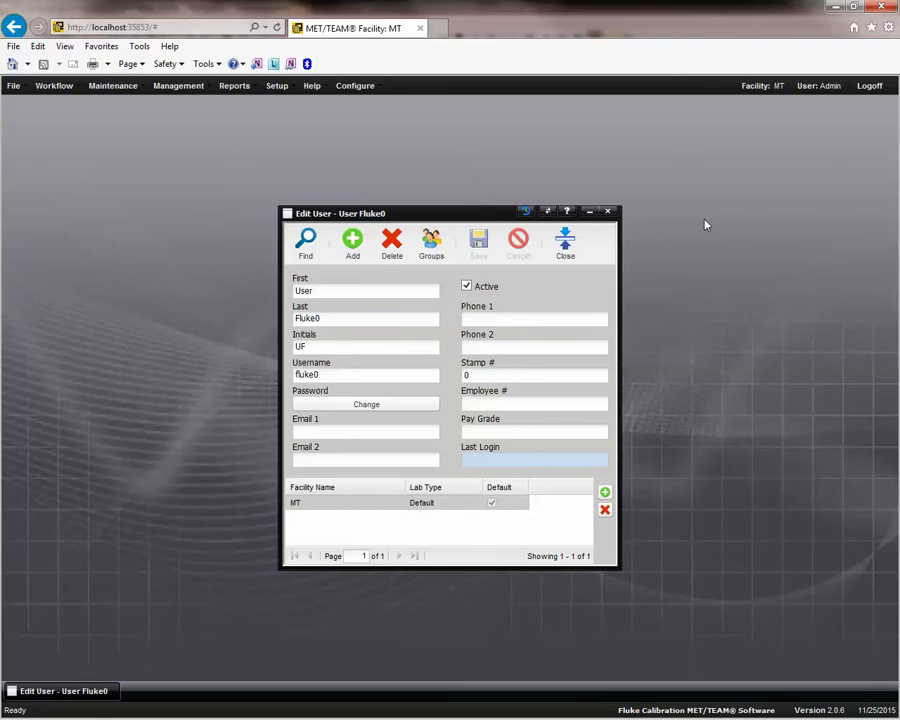
{"action": "left_click", "coordinate": [566, 243]}
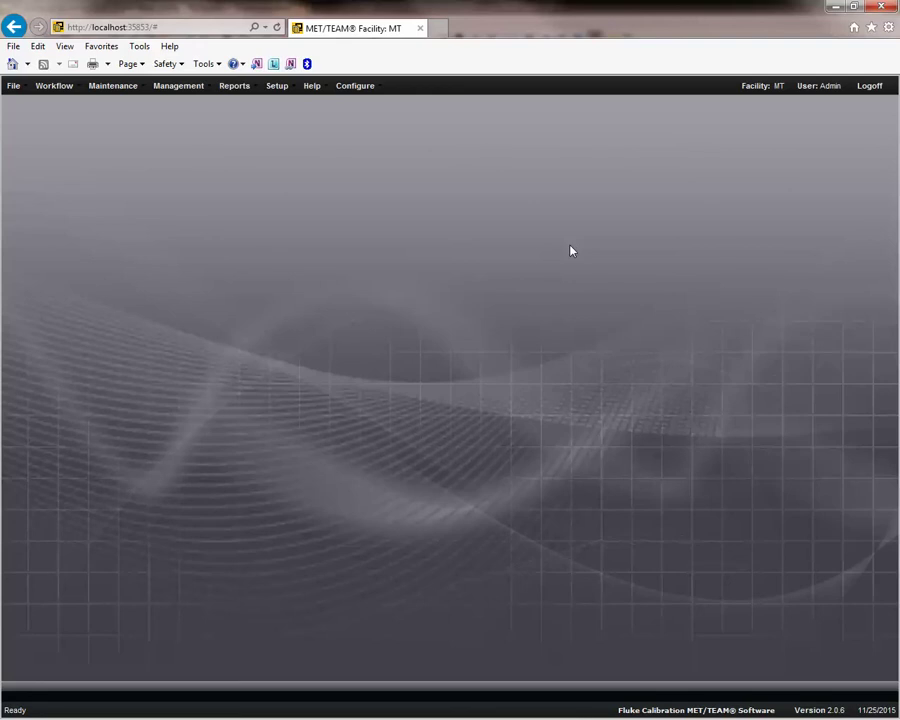
Look through the File, Setup, Configure and other menus, ending on the Maintenance menu.
{"action": "left_click", "coordinate": [13, 88]}
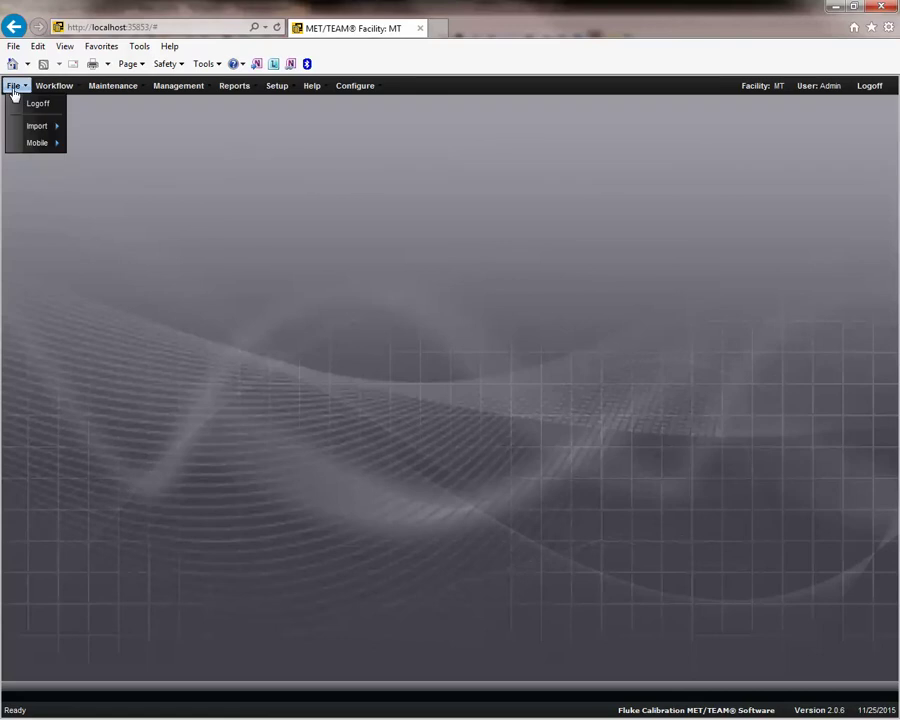
{"action": "mouse_move", "coordinate": [279, 92]}
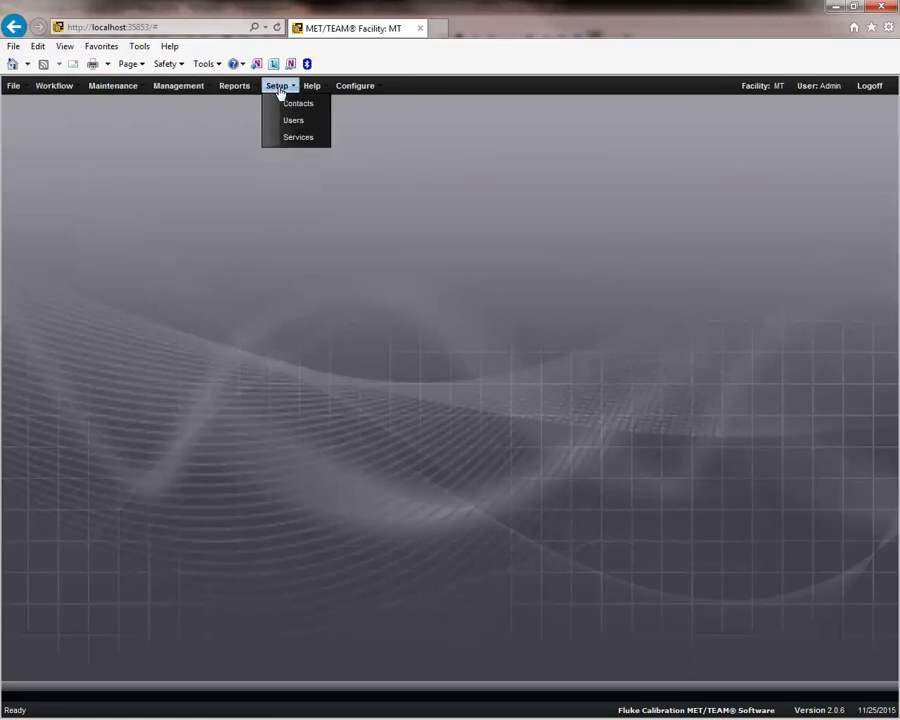
{"action": "mouse_move", "coordinate": [356, 88]}
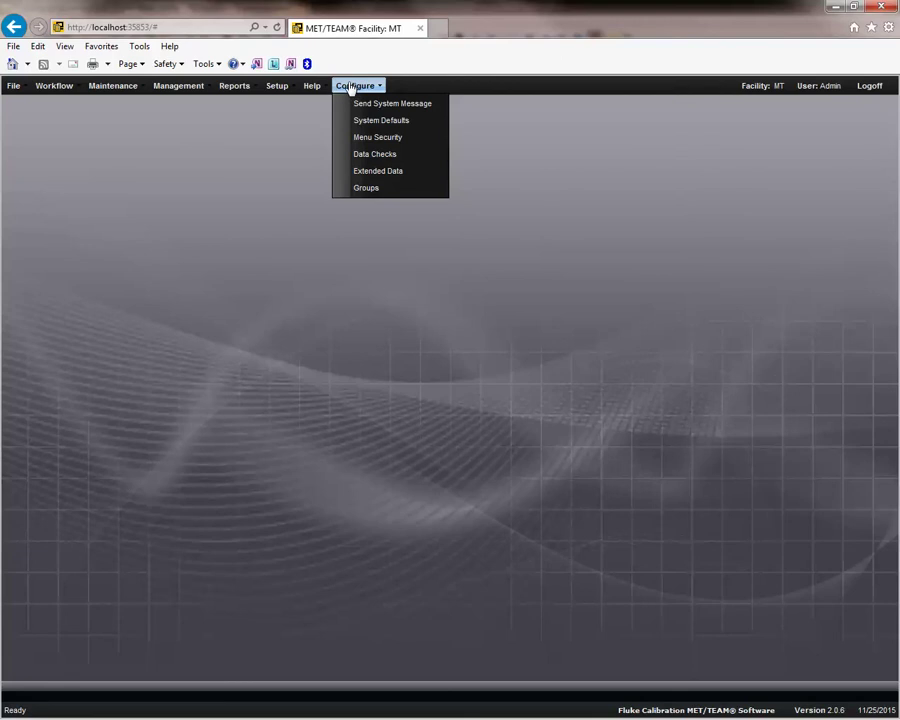
{"action": "mouse_move", "coordinate": [120, 94]}
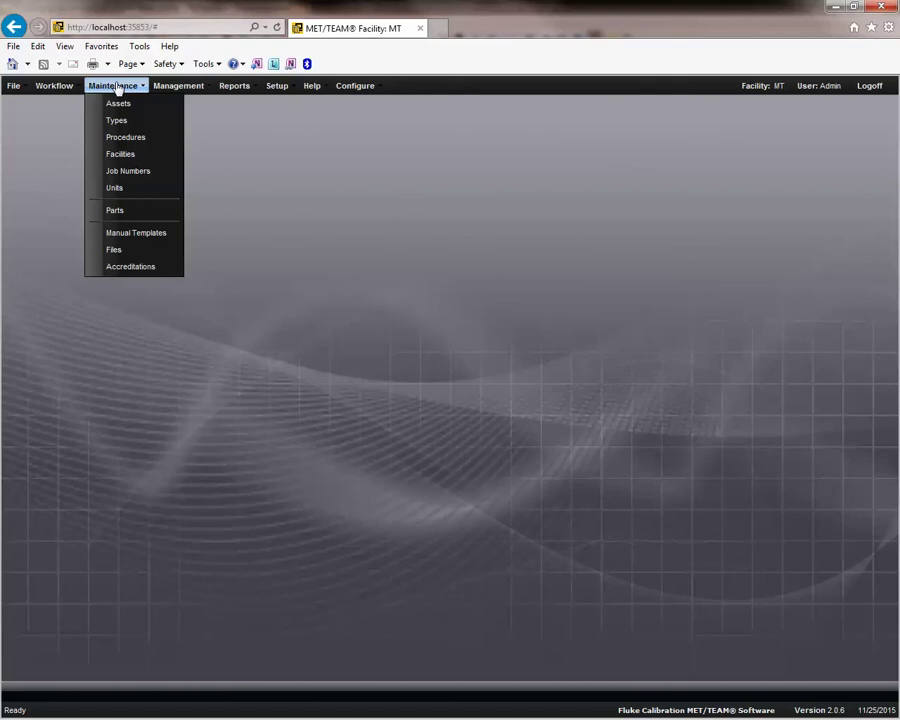
List all 14 assets in Maintenance > Assets and switch on Remember for the criteria.
{"action": "left_click", "coordinate": [119, 106]}
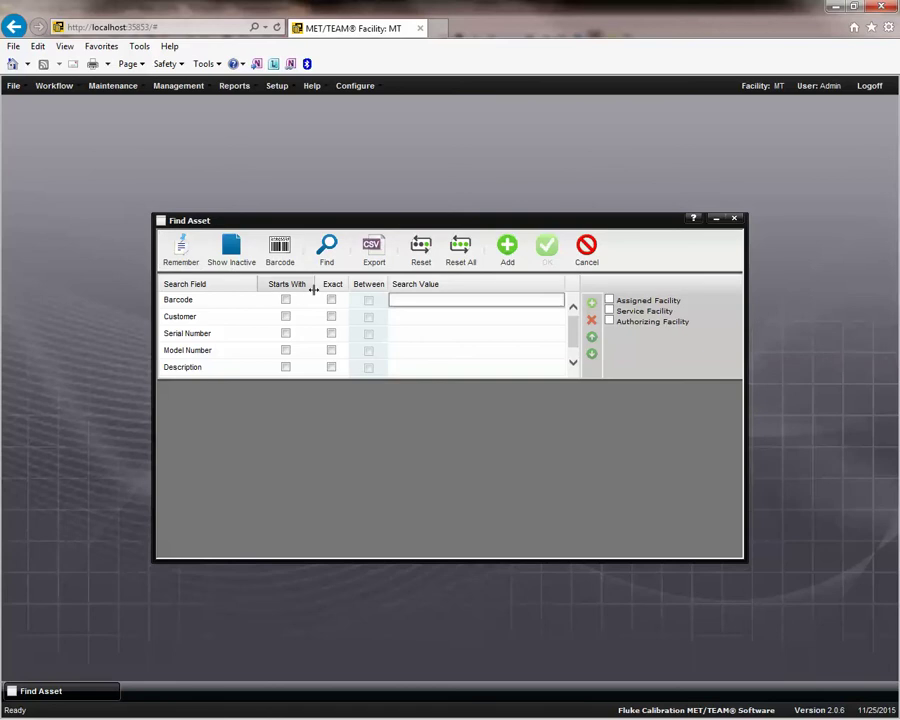
{"action": "key", "text": "Return"}
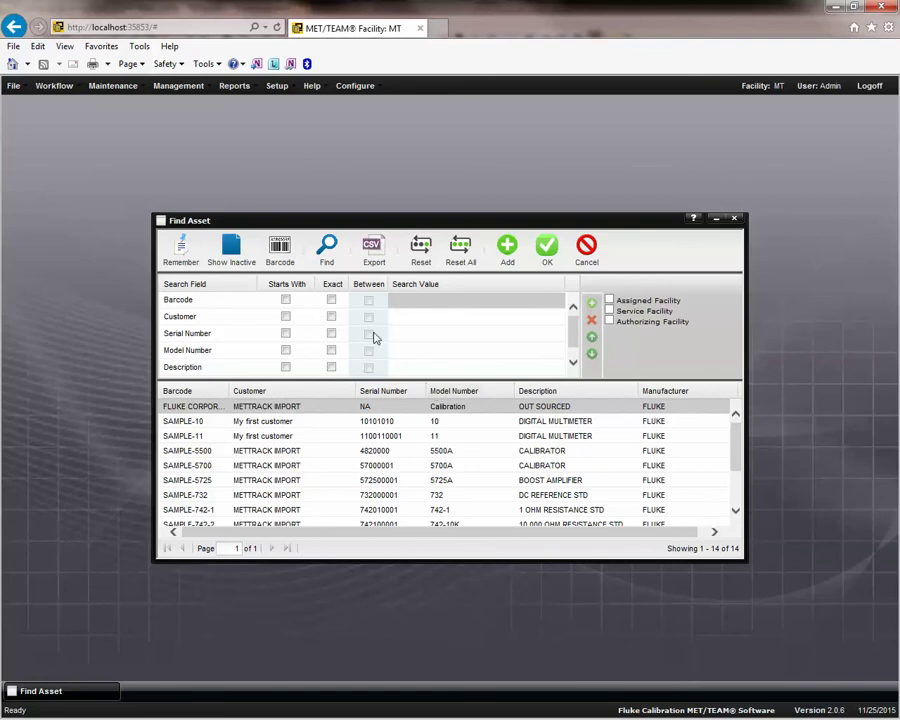
{"action": "left_click", "coordinate": [178, 256]}
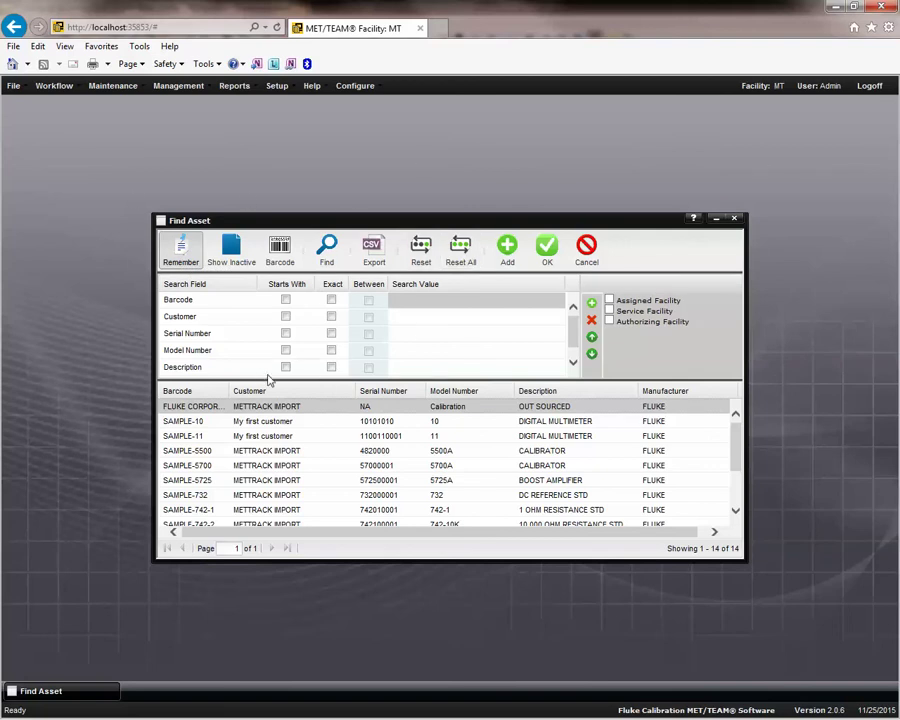
Add ID as an extra Find Asset search field.
{"action": "left_click", "coordinate": [180, 255]}
{"action": "left_click", "coordinate": [592, 303]}
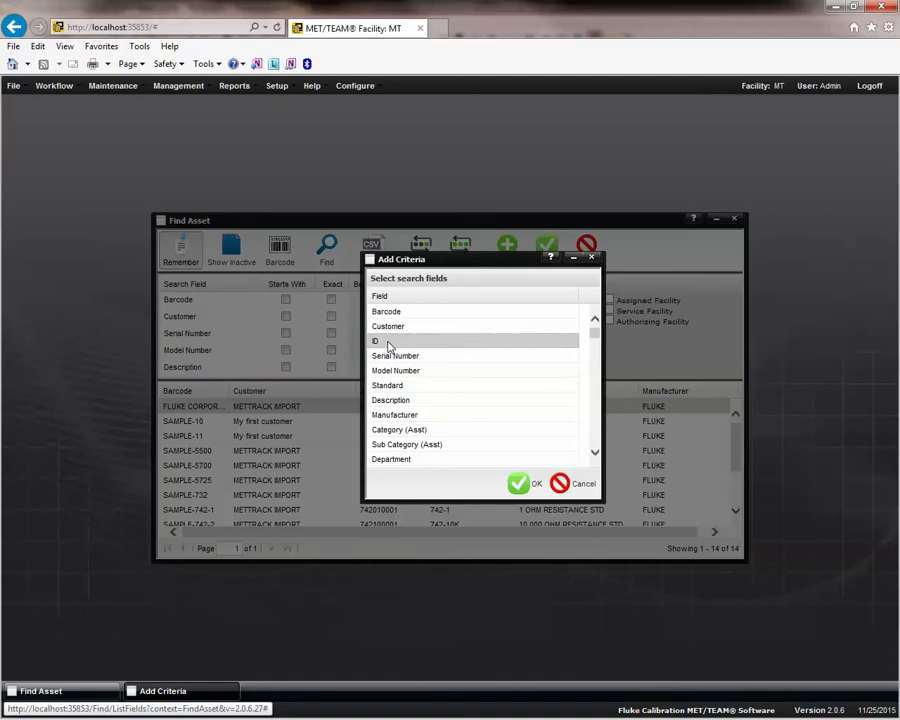
{"action": "left_click", "coordinate": [518, 483]}
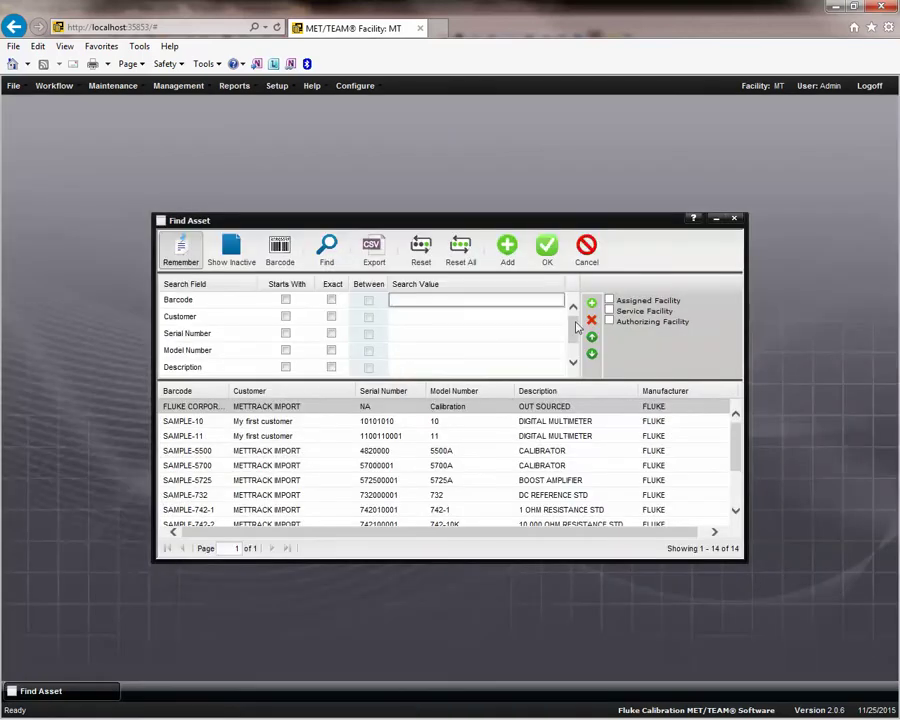
Move the ID search field up past Barcode to the top of the list.
{"action": "scroll", "coordinate": [570, 345], "scroll_direction": "down", "scroll_amount": 3}
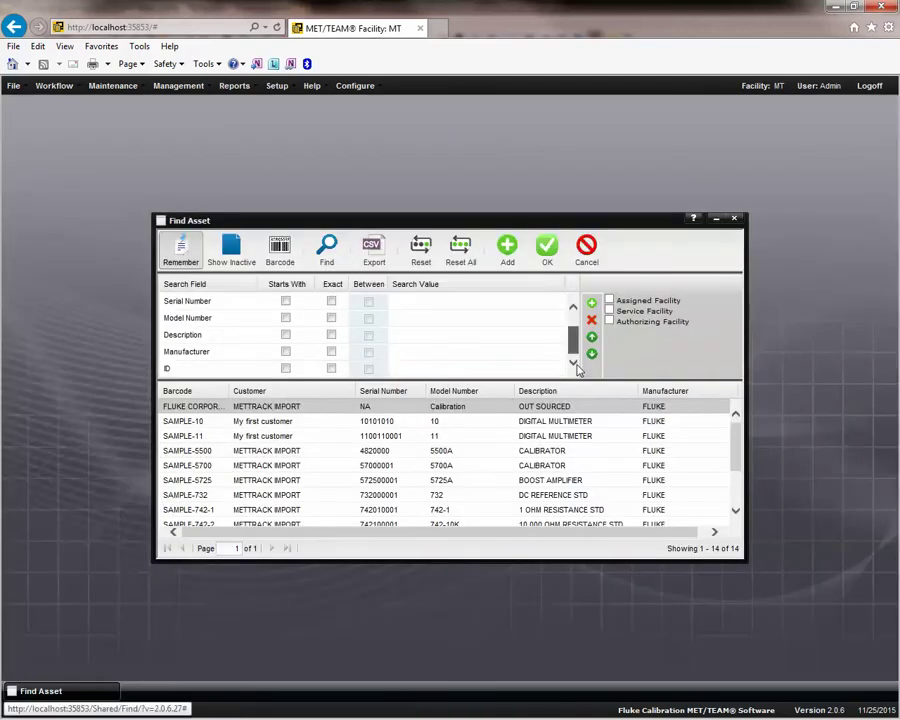
{"action": "left_click", "coordinate": [415, 368]}
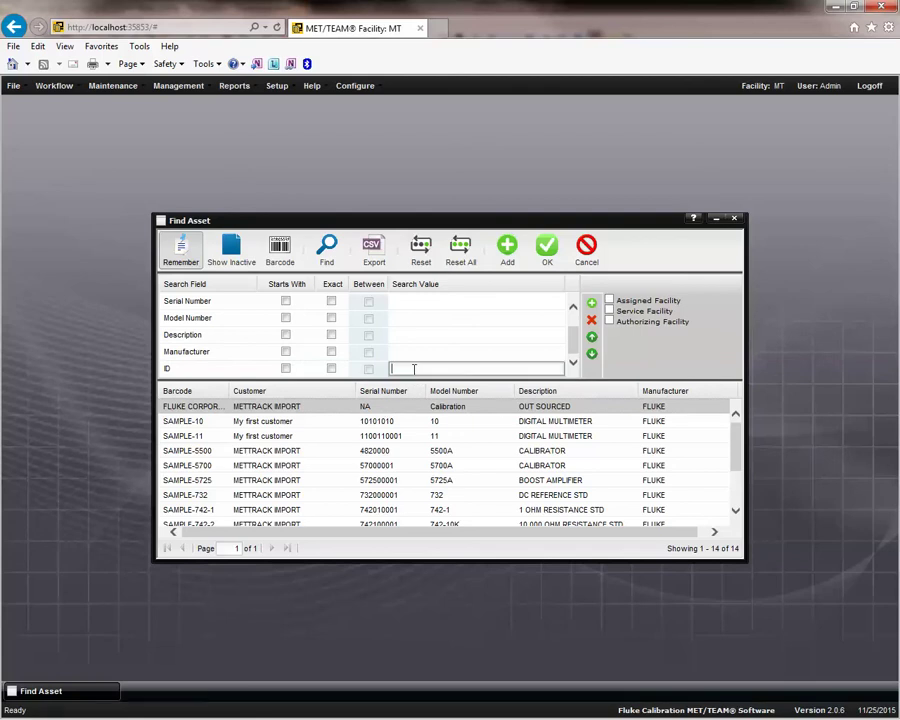
{"action": "left_click", "coordinate": [592, 338]}
{"action": "left_click", "coordinate": [592, 338]}
{"action": "left_click", "coordinate": [592, 338]}
{"action": "left_click", "coordinate": [592, 338]}
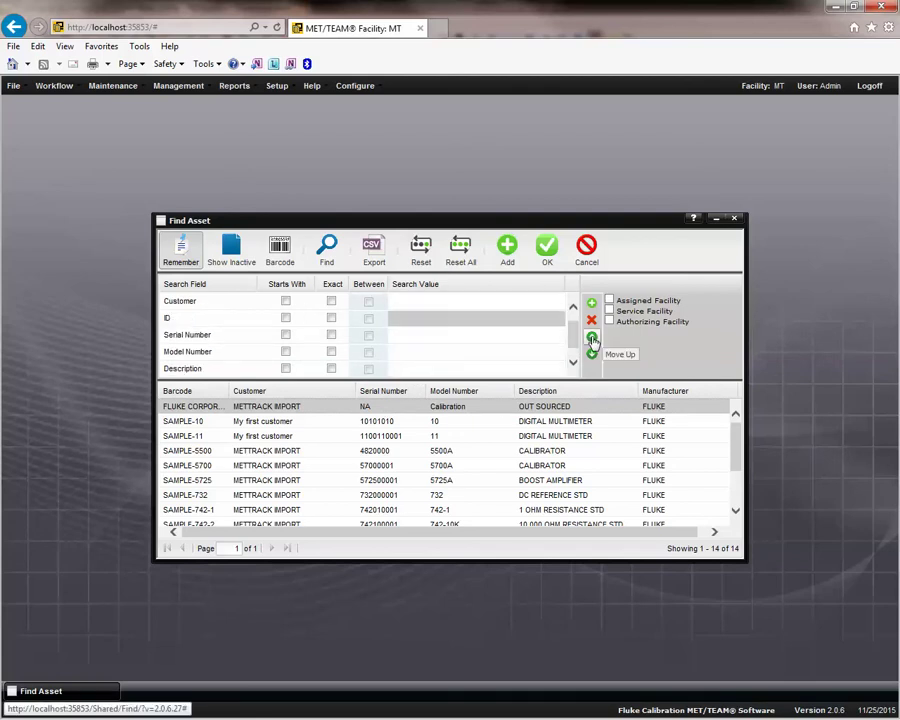
{"action": "left_click", "coordinate": [592, 338]}
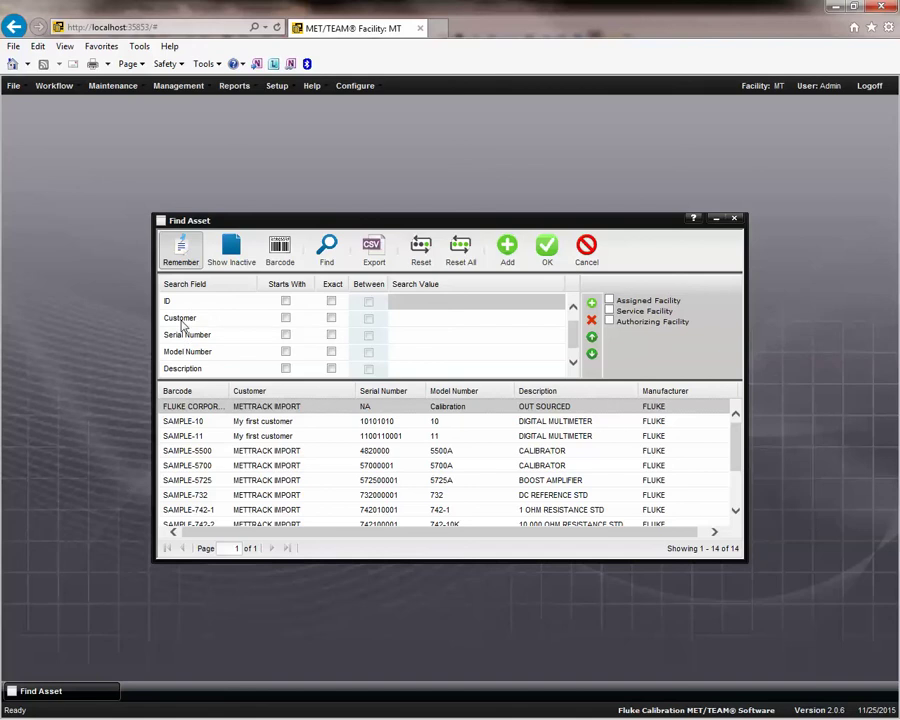
{"action": "left_click", "coordinate": [592, 338]}
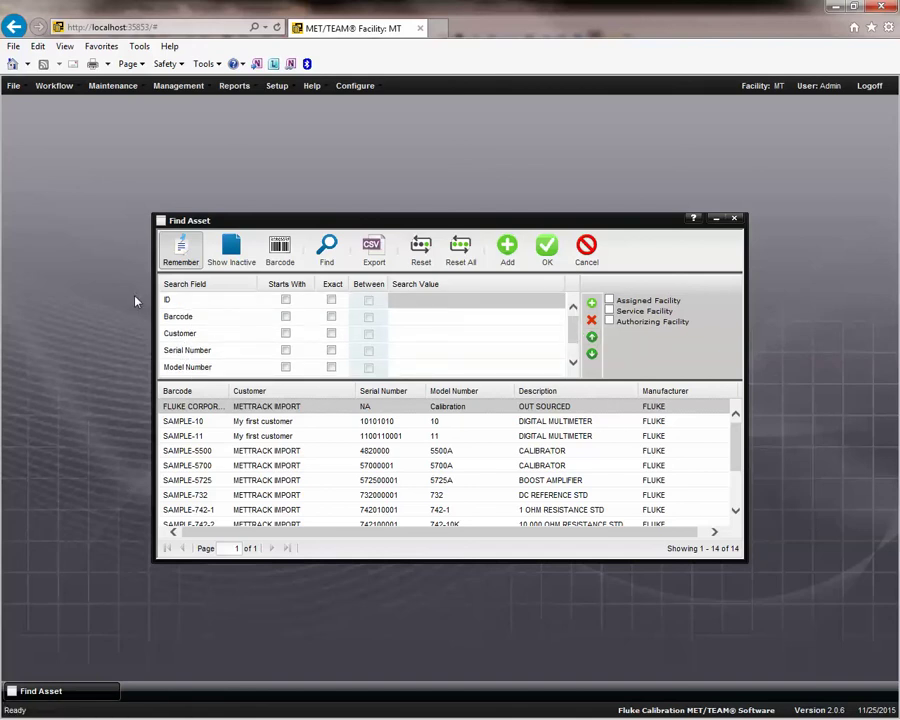
Rerun the search with ID shown first and enter 11 as the Model Number value.
{"action": "left_click", "coordinate": [330, 265]}
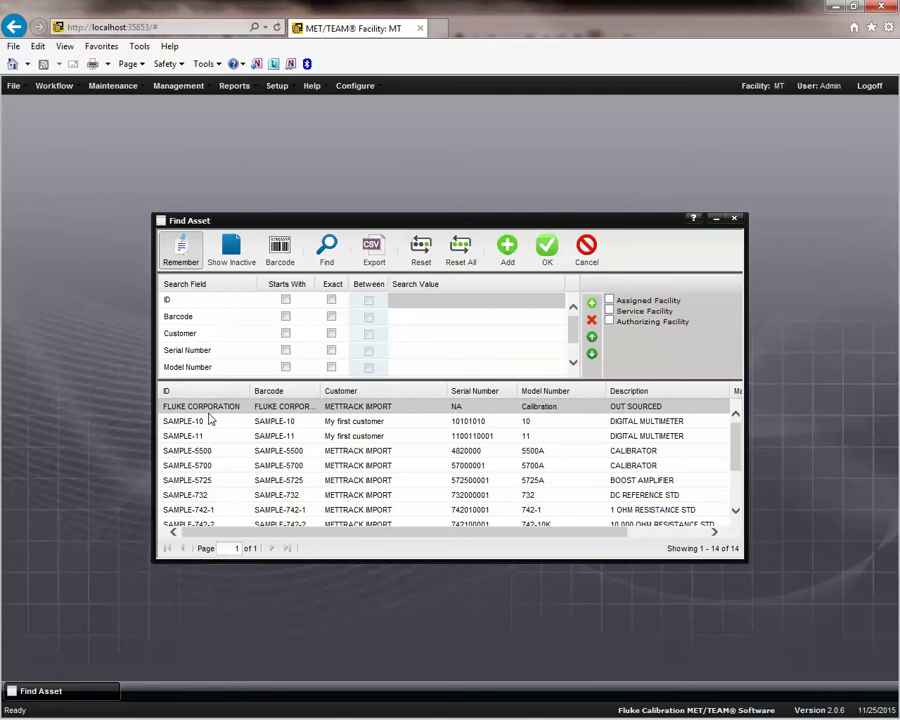
{"action": "left_click", "coordinate": [417, 307]}
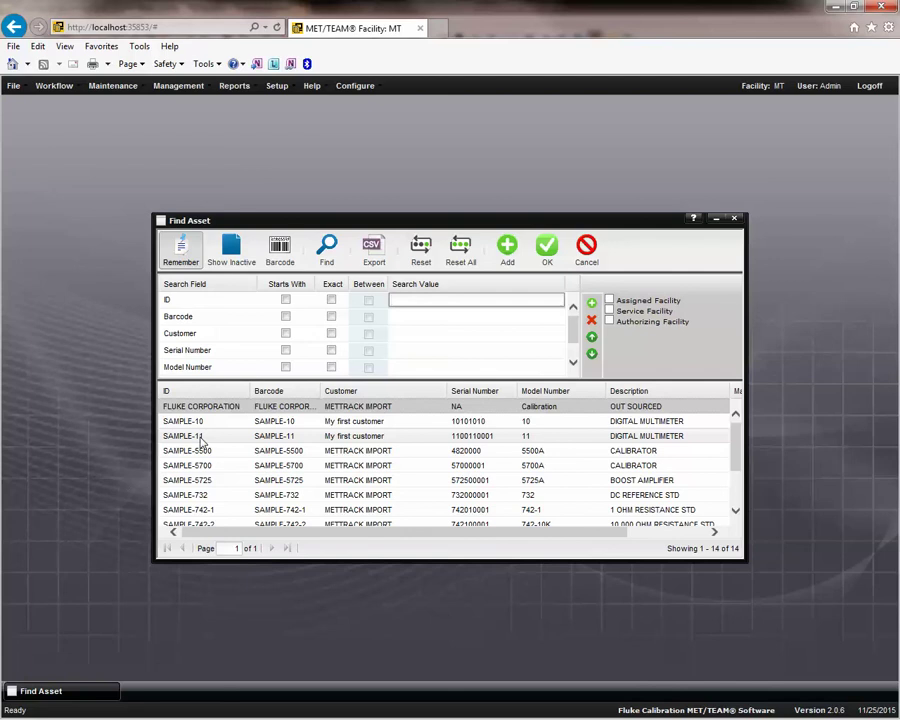
{"action": "left_click", "coordinate": [408, 367]}
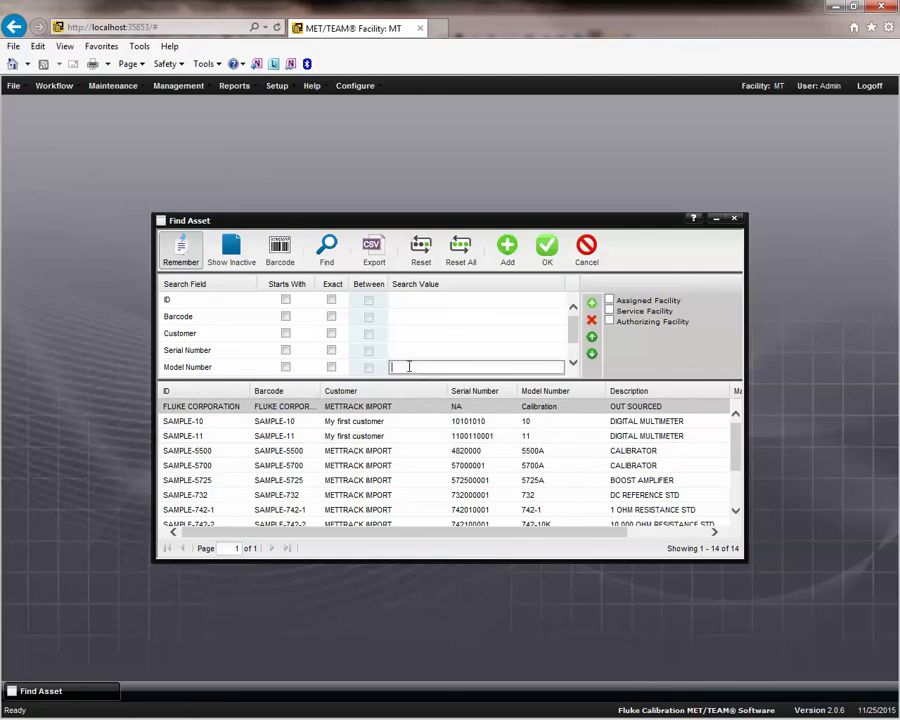
{"action": "type", "text": "11"}
{"action": "left_click", "coordinate": [412, 300]}
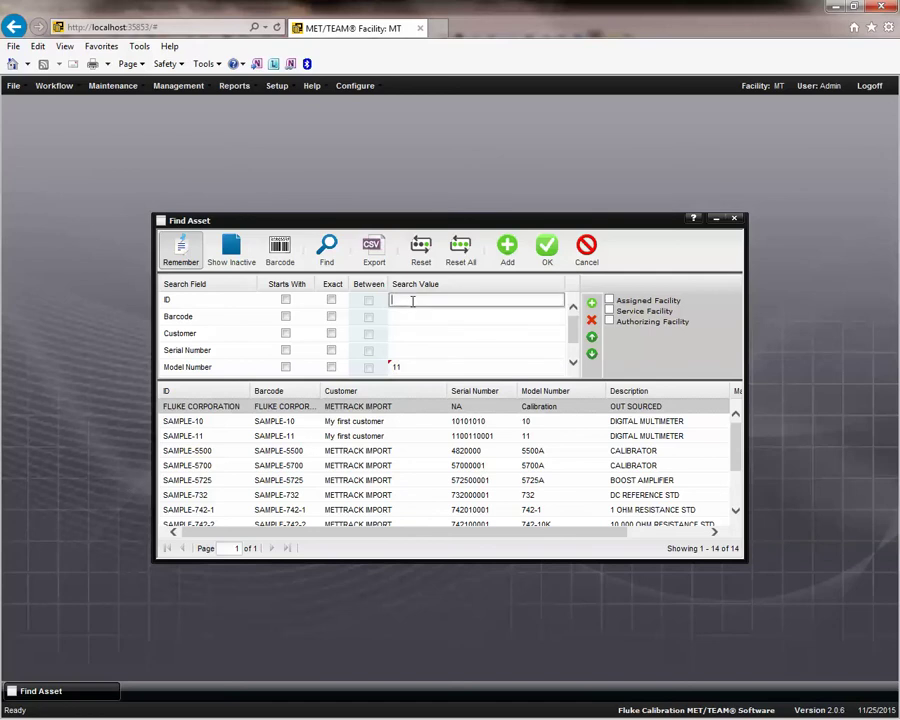
Change the Model Number value to 1, search, and enable Starts With matching.
{"action": "left_click", "coordinate": [397, 367]}
{"action": "type", "text": "1"}
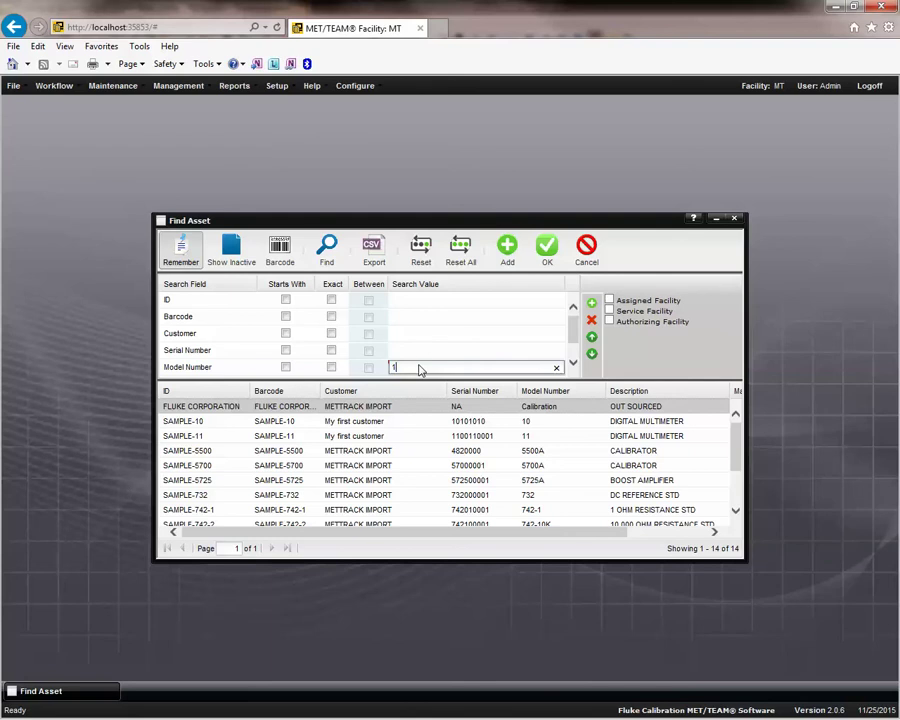
{"action": "left_click", "coordinate": [332, 252]}
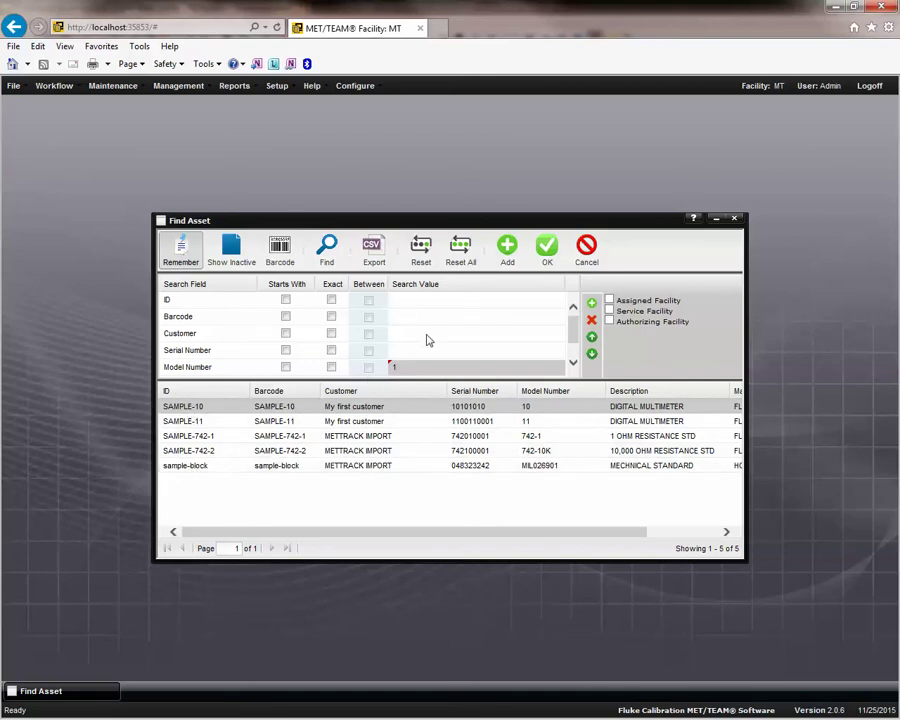
{"action": "left_click", "coordinate": [285, 366]}
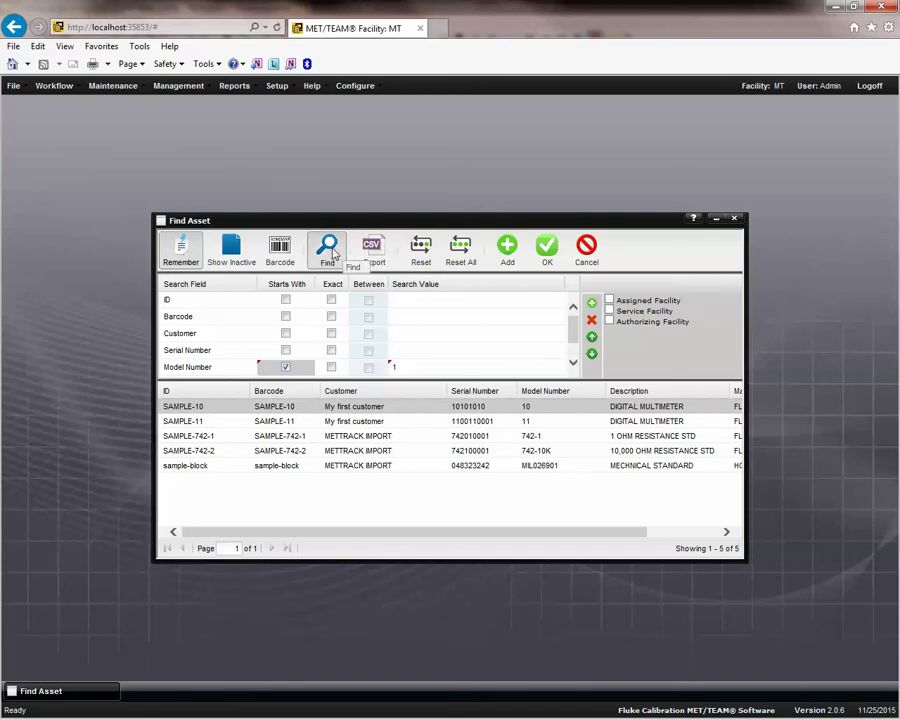
Try Exact and Starts With on Model Number, then clear both and rerun the search.
{"action": "left_click", "coordinate": [331, 253]}
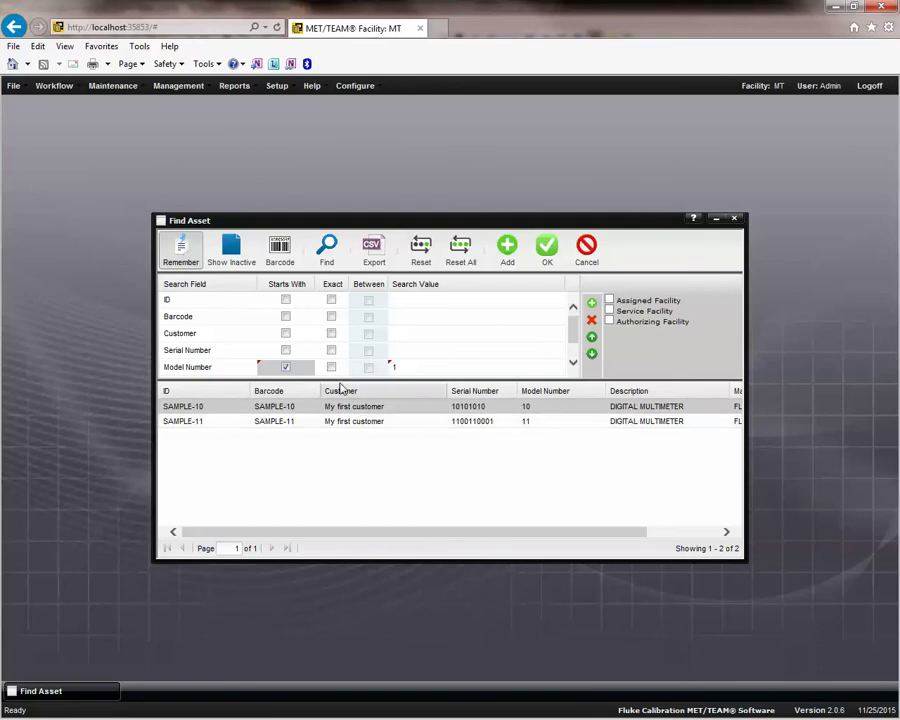
{"action": "left_click", "coordinate": [331, 367]}
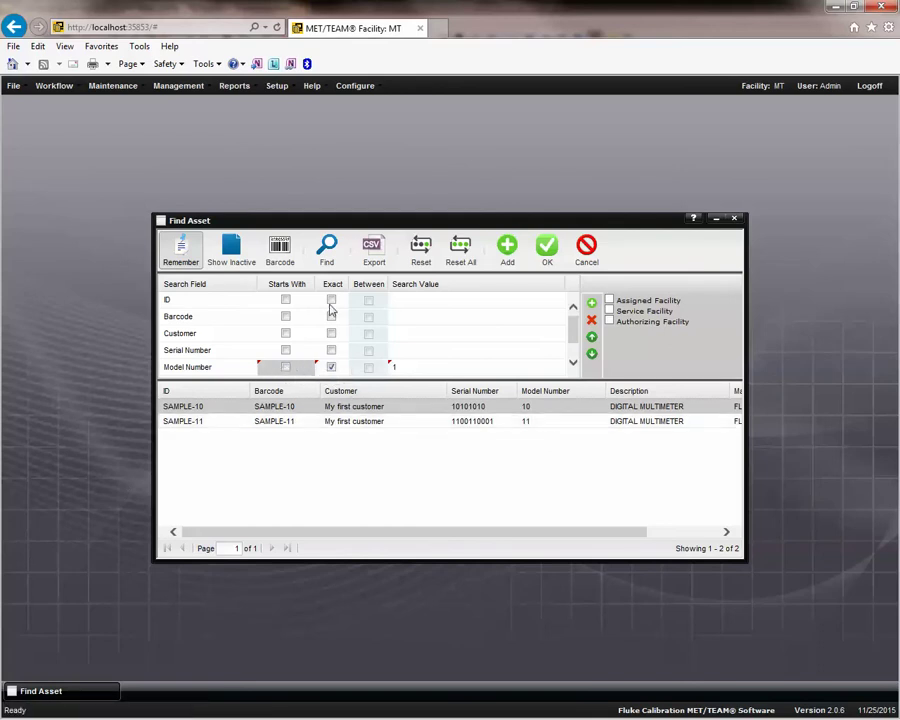
{"action": "left_click", "coordinate": [329, 253]}
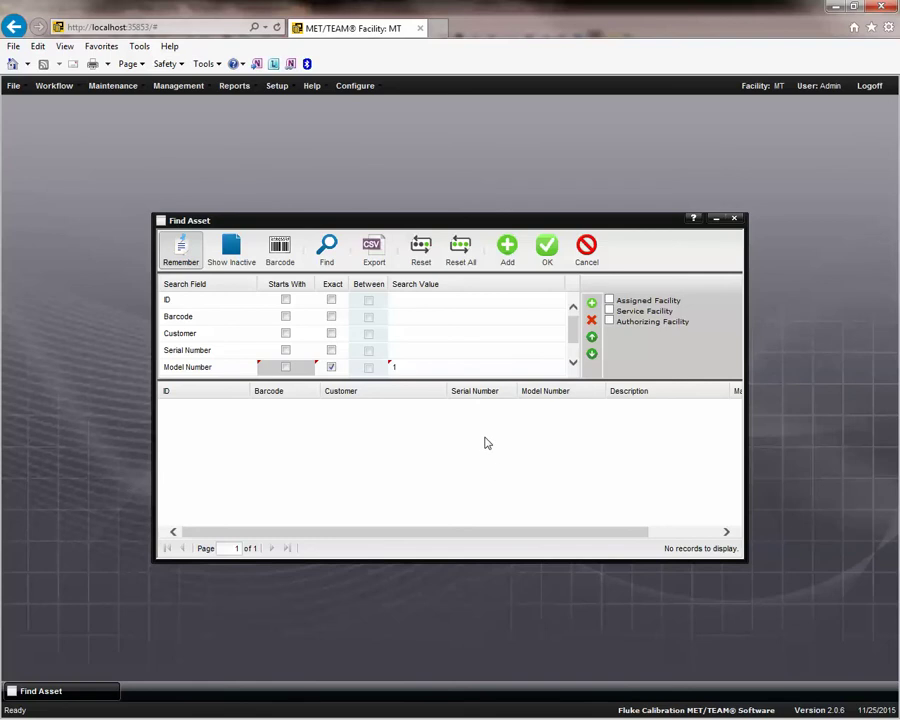
{"action": "left_click", "coordinate": [286, 368]}
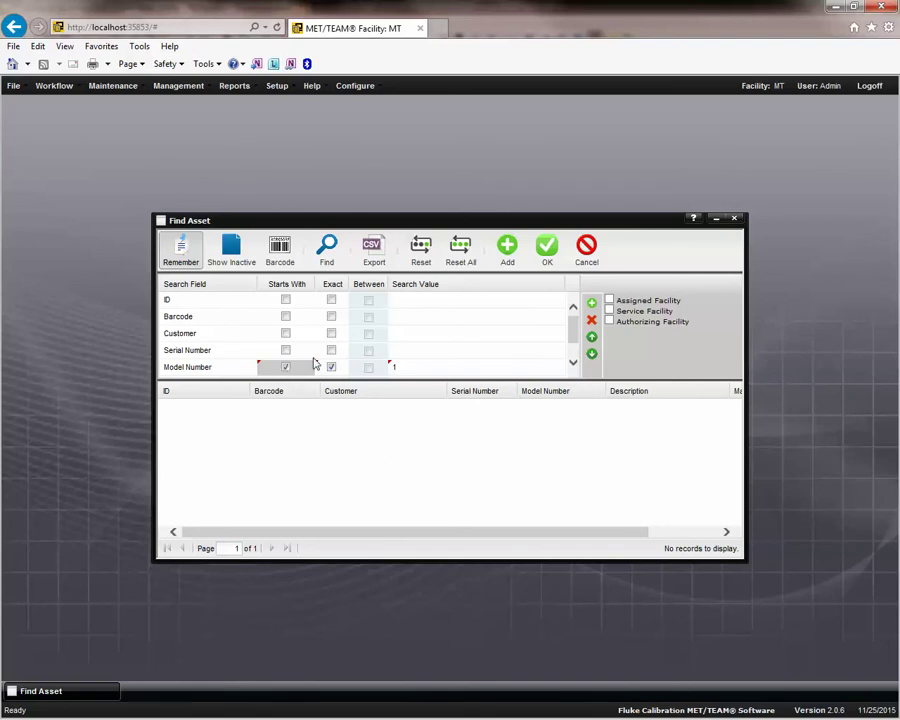
{"action": "left_click", "coordinate": [327, 250]}
{"action": "left_click", "coordinate": [332, 368]}
{"action": "left_click", "coordinate": [285, 369]}
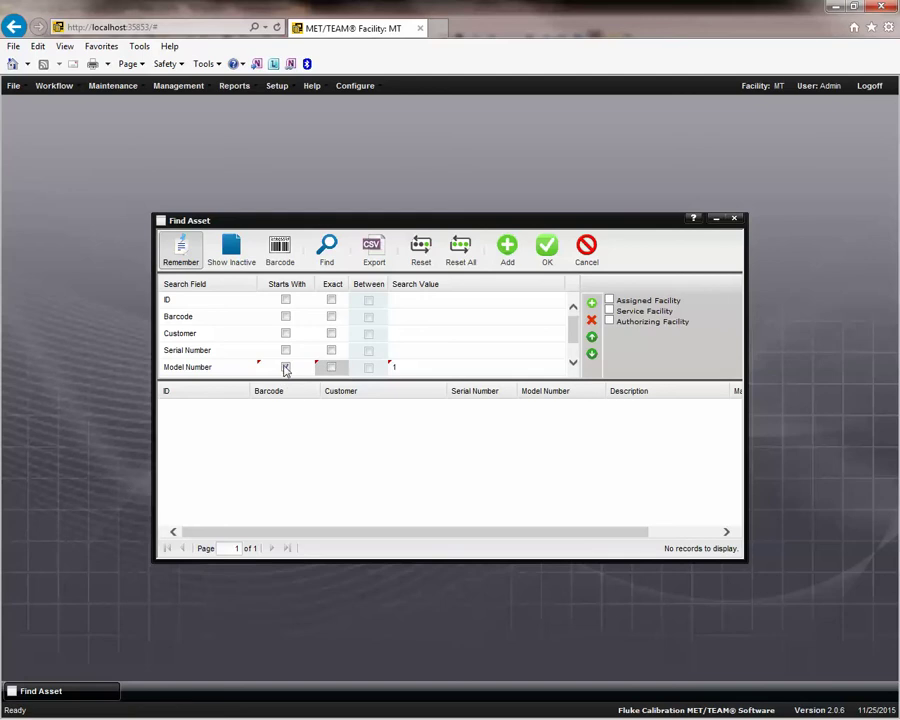
{"action": "left_click", "coordinate": [327, 254]}
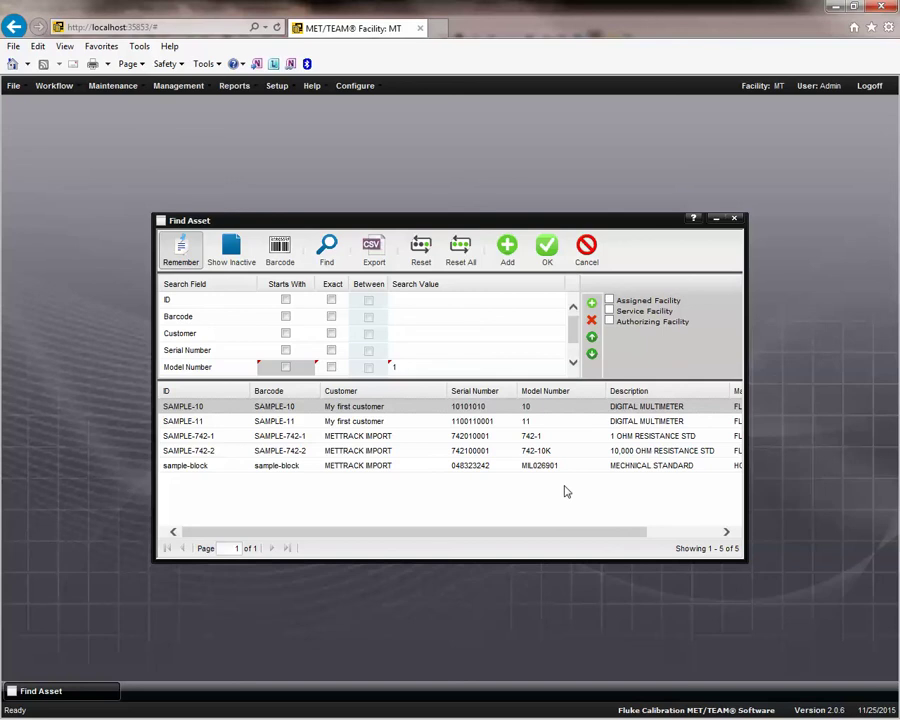
Search assets by ID value 11 with the Remember option toggled.
{"action": "left_click", "coordinate": [410, 302]}
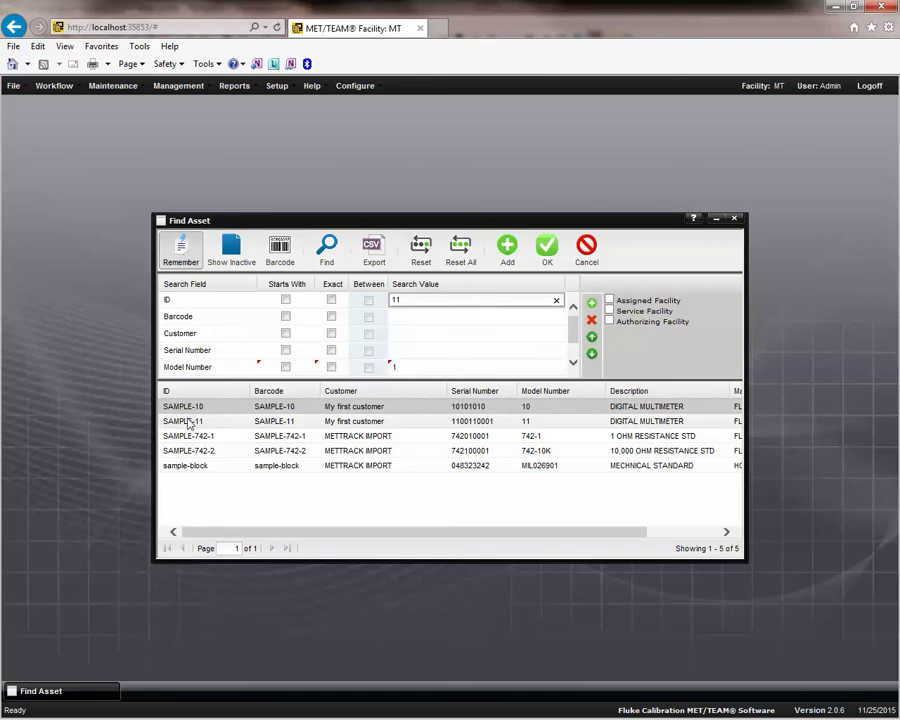
{"action": "left_click", "coordinate": [329, 252]}
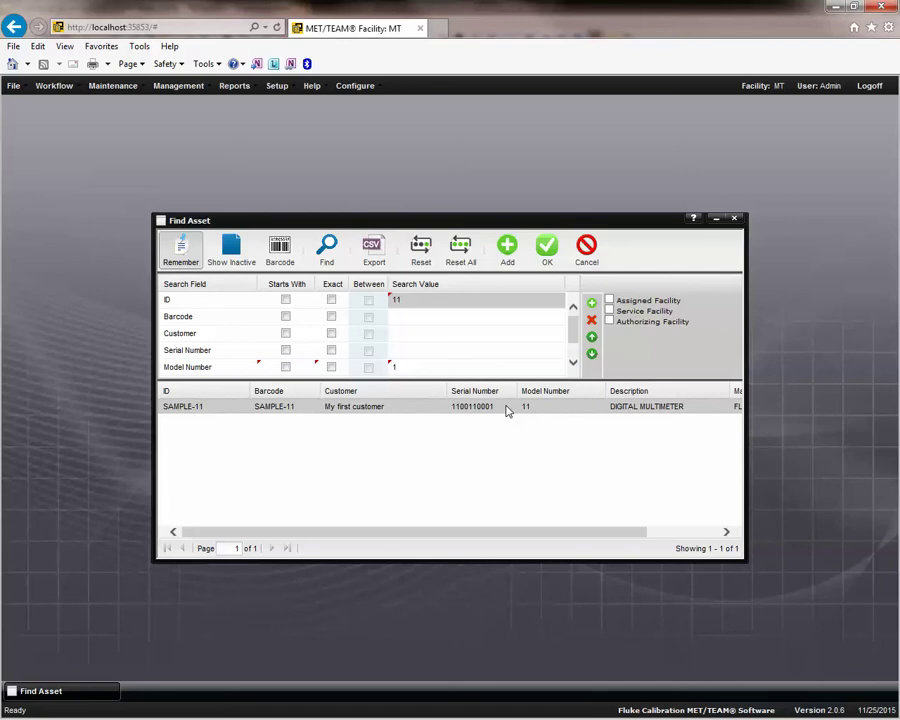
{"action": "left_click", "coordinate": [175, 258]}
{"action": "left_click", "coordinate": [338, 258]}
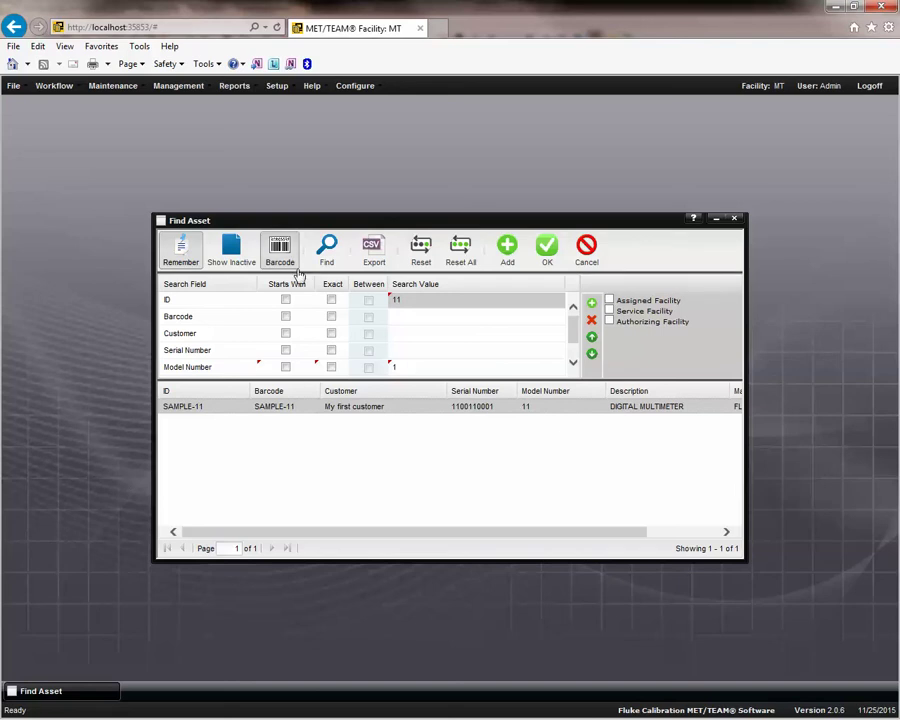
Toggle barcode lookup, open the SAMPLE-11 asset record, and show the Assets help topic.
{"action": "left_click", "coordinate": [294, 264]}
{"action": "left_click", "coordinate": [182, 253]}
{"action": "left_click", "coordinate": [326, 252]}
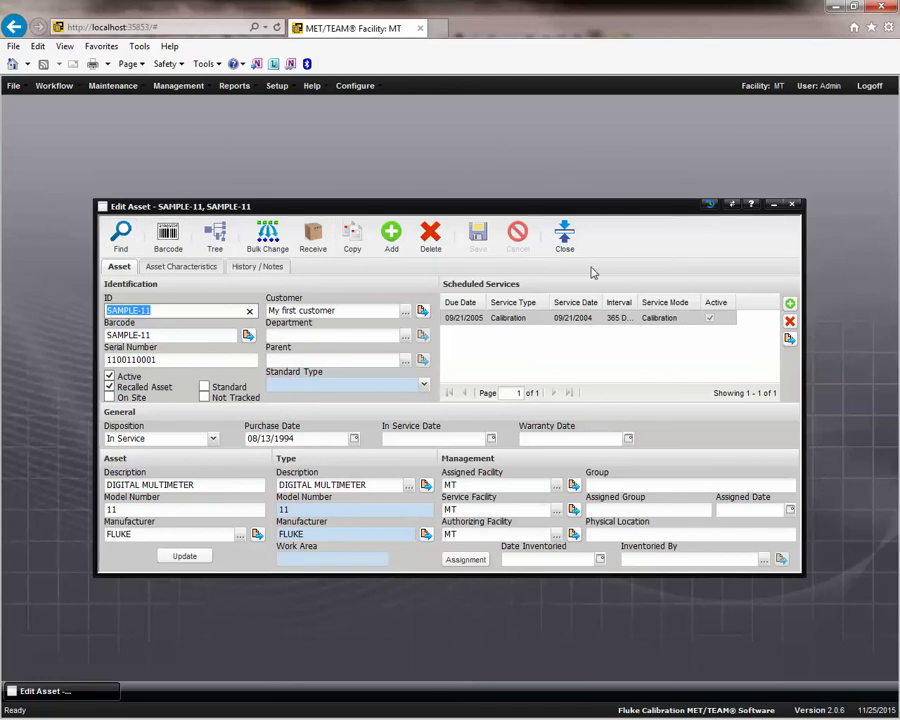
{"action": "left_click", "coordinate": [751, 206]}
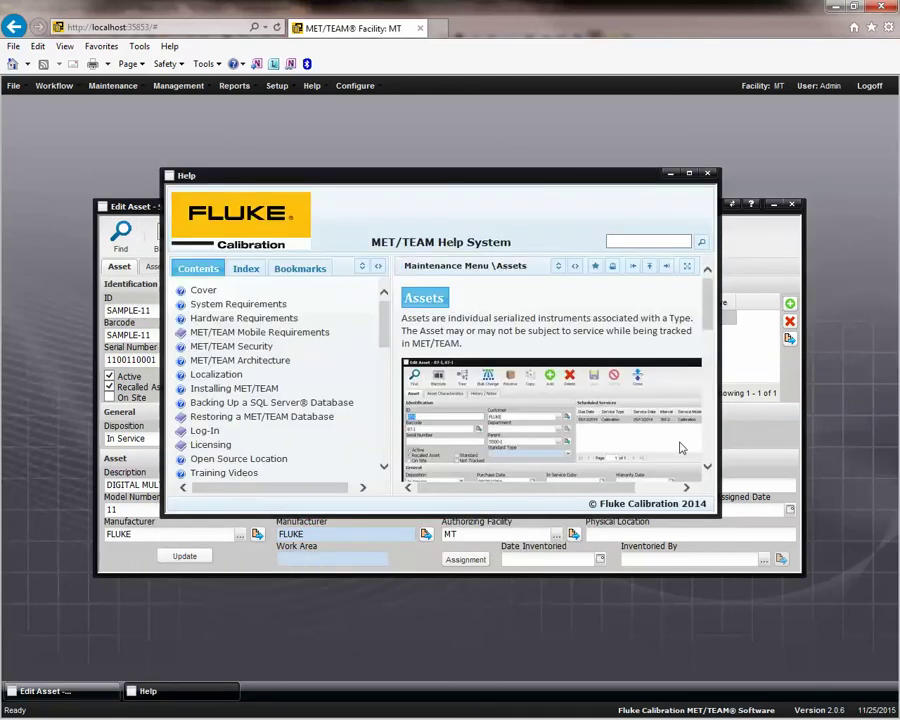
{"action": "left_click_drag", "start_coordinate": [411, 176], "coordinate": [281, 112]}
{"action": "left_click_drag", "start_coordinate": [592, 457], "coordinate": [815, 612]}
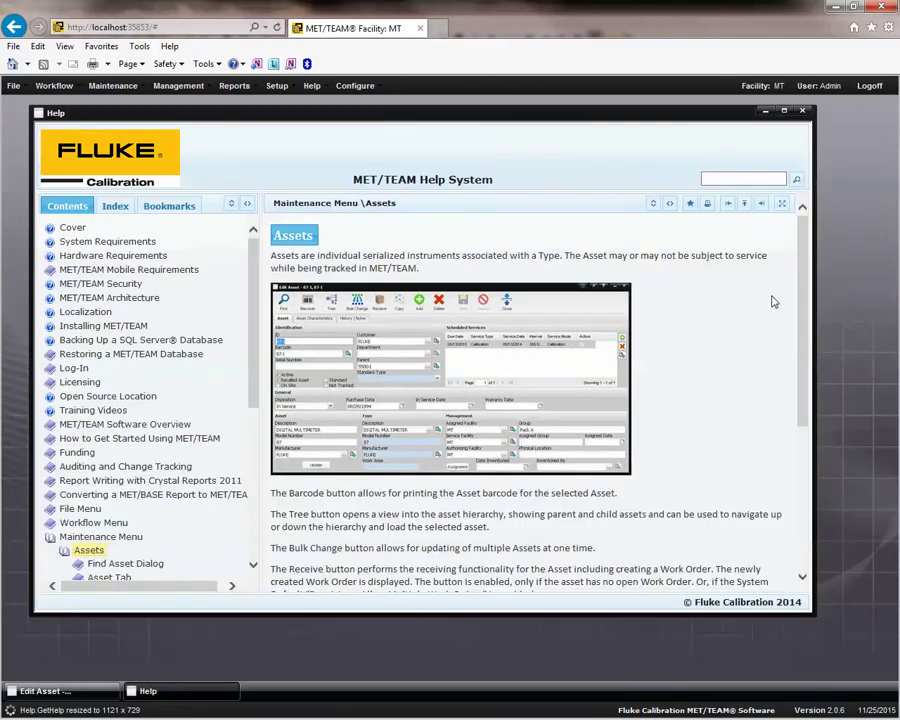
{"action": "left_click_drag", "start_coordinate": [800, 283], "coordinate": [698, 451]}
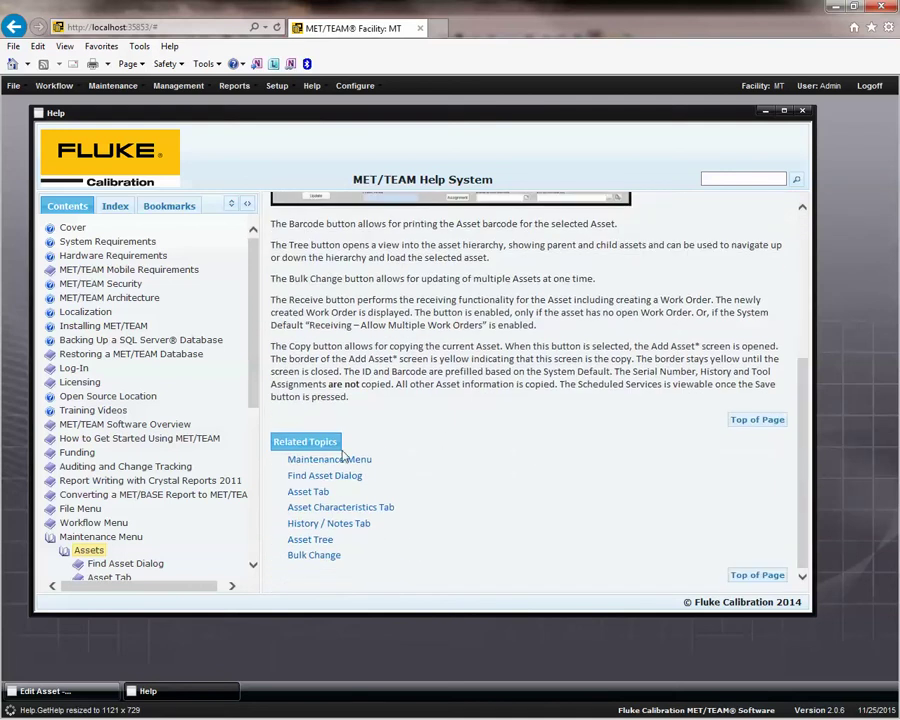
{"action": "left_click", "coordinate": [318, 491]}
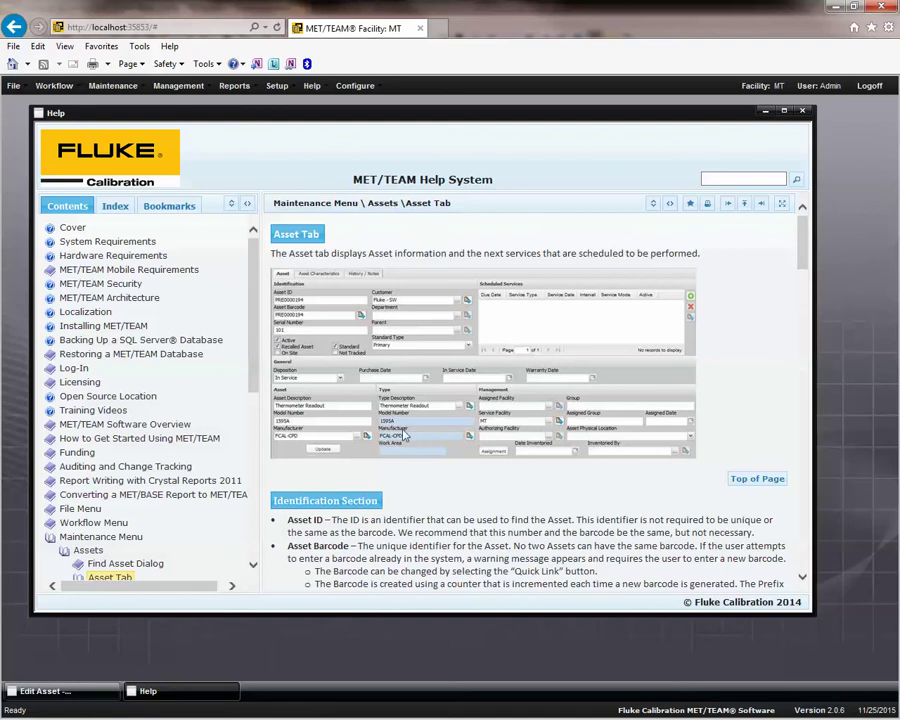
{"action": "left_click", "coordinate": [88, 550]}
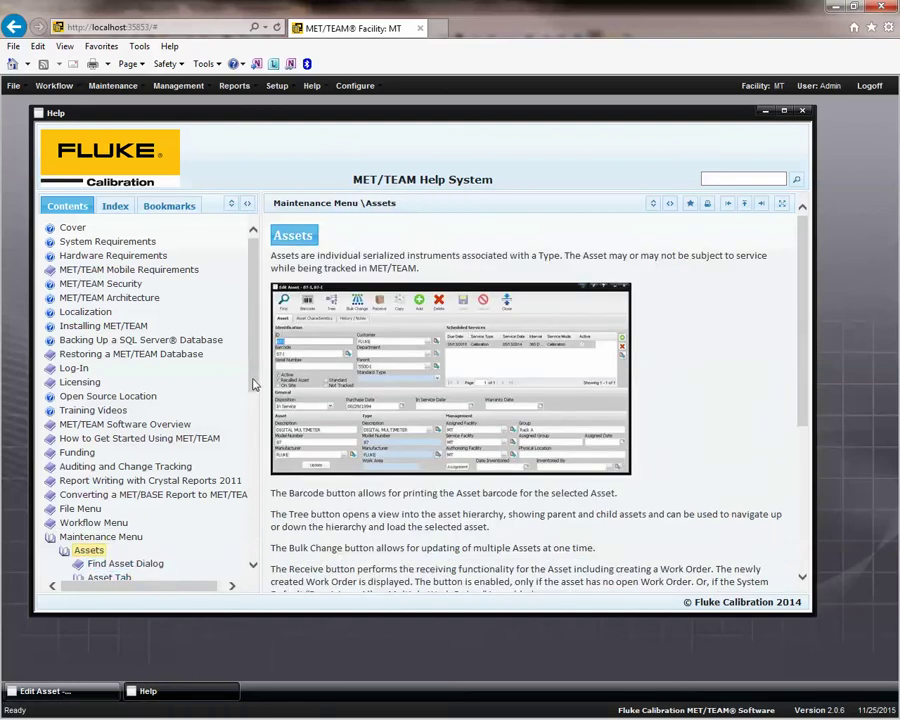
{"action": "left_click", "coordinate": [122, 565]}
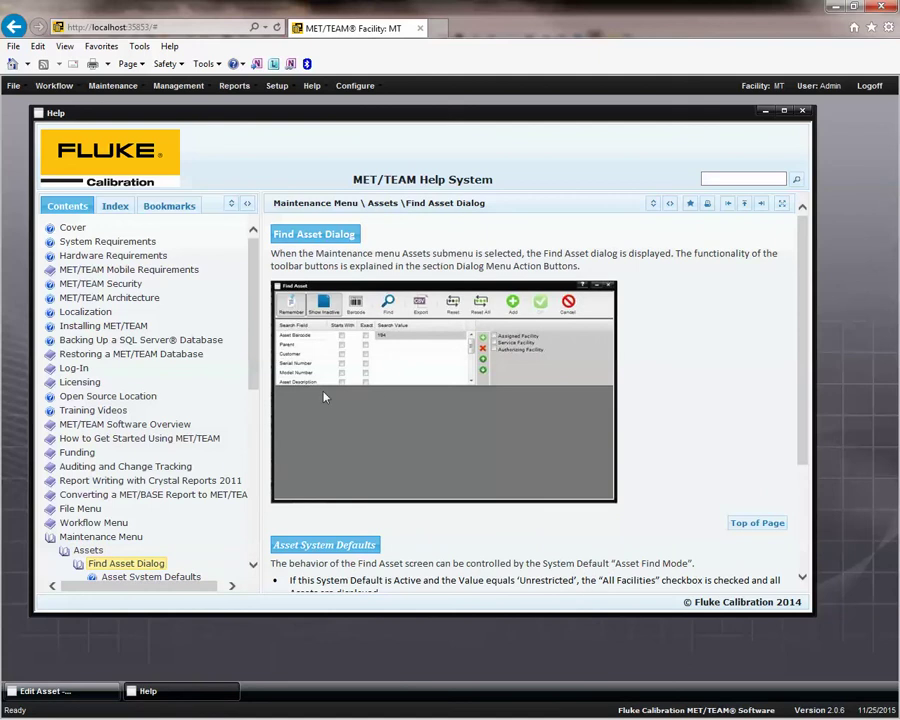
{"action": "left_click_drag", "start_coordinate": [253, 365], "coordinate": [255, 451]}
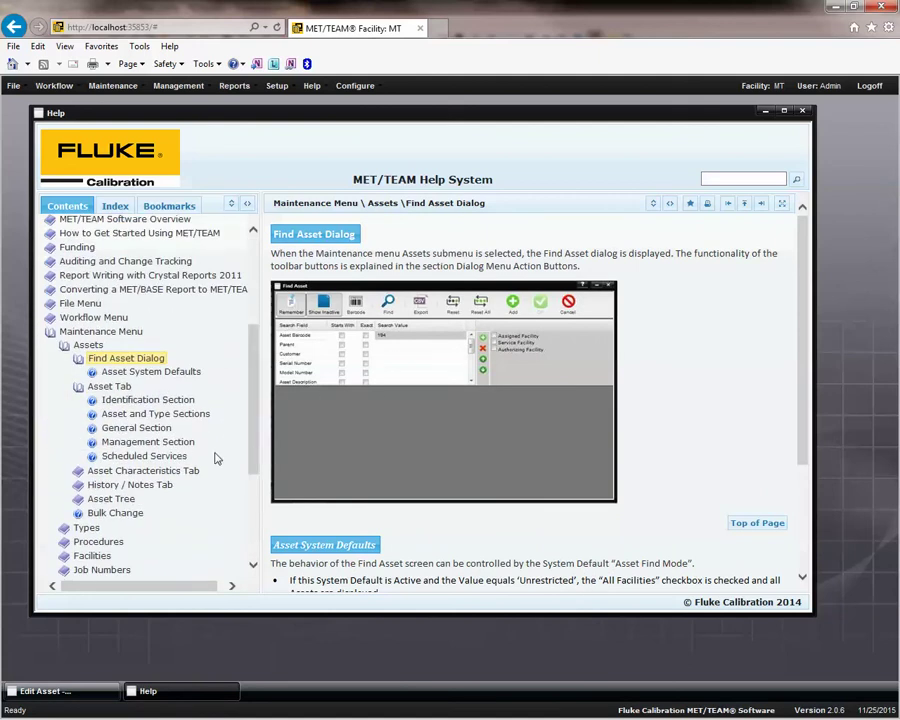
{"action": "left_click", "coordinate": [801, 110]}
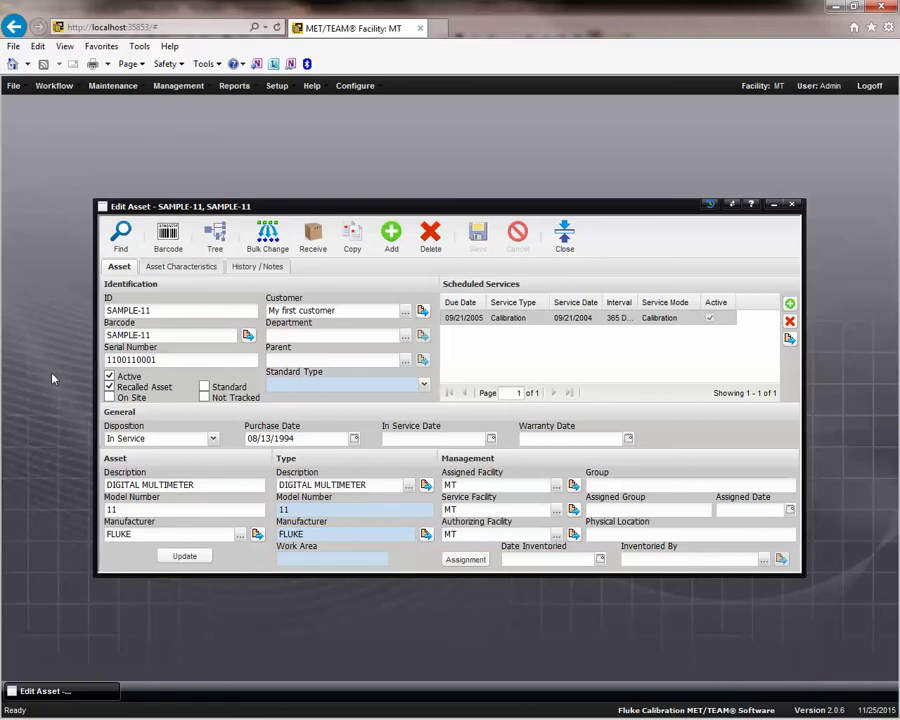
{"action": "left_click", "coordinate": [178, 314]}
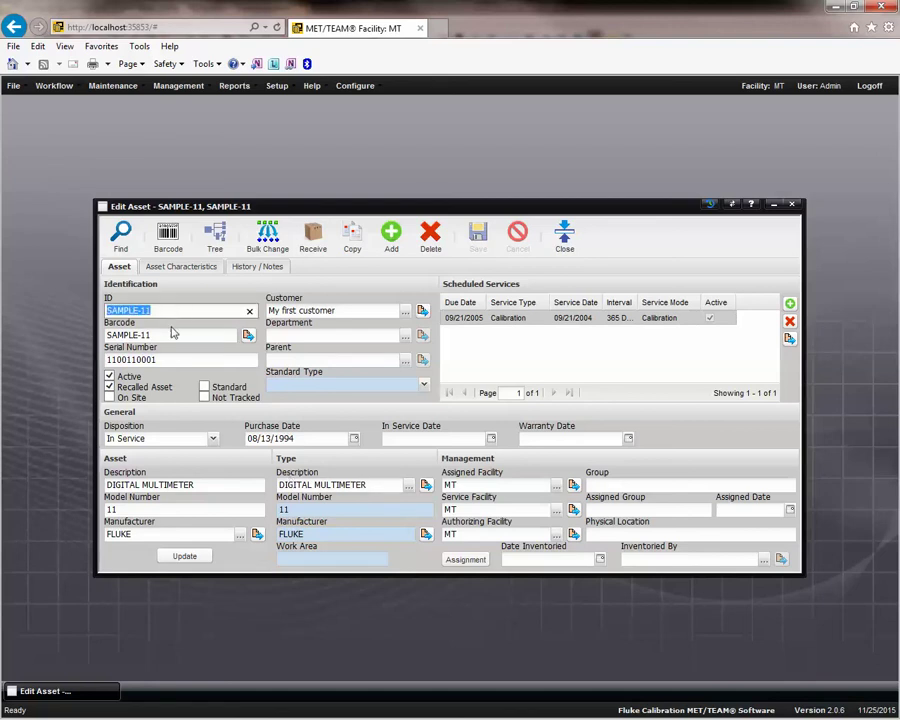
{"action": "left_click", "coordinate": [168, 337]}
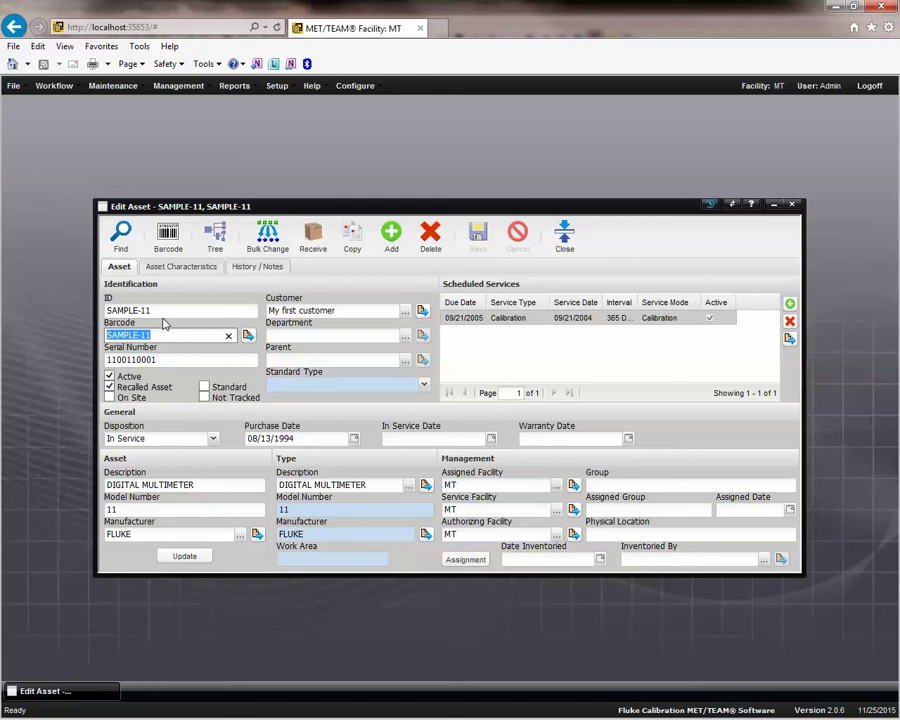
{"action": "left_click", "coordinate": [176, 362]}
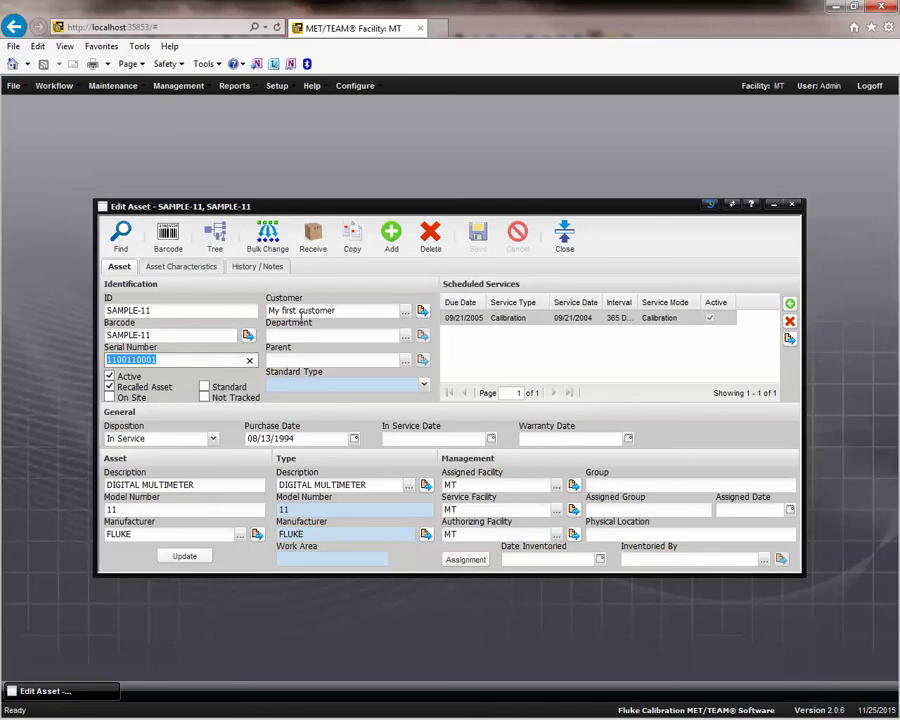
Open the My first customer facility record and view its Contacts, then Addresses.
{"action": "left_click", "coordinate": [113, 87]}
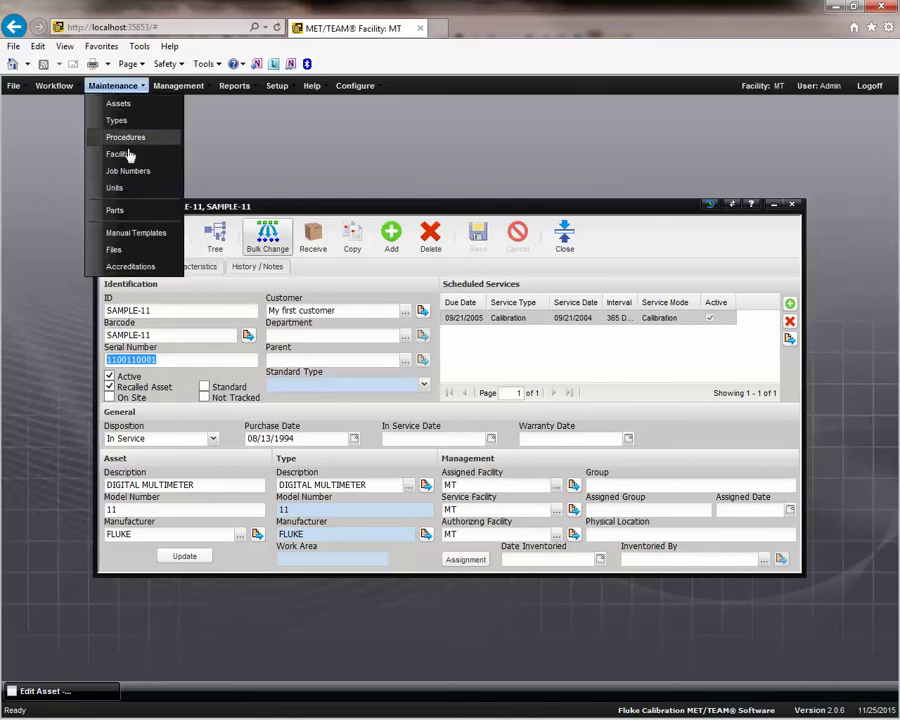
{"action": "left_click", "coordinate": [424, 211]}
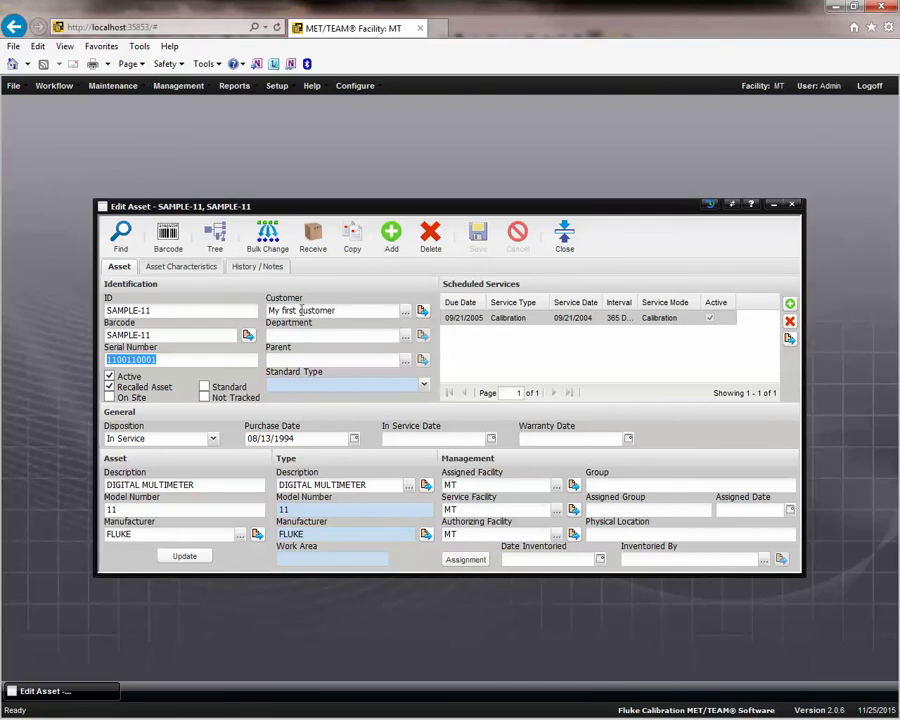
{"action": "left_click", "coordinate": [422, 313]}
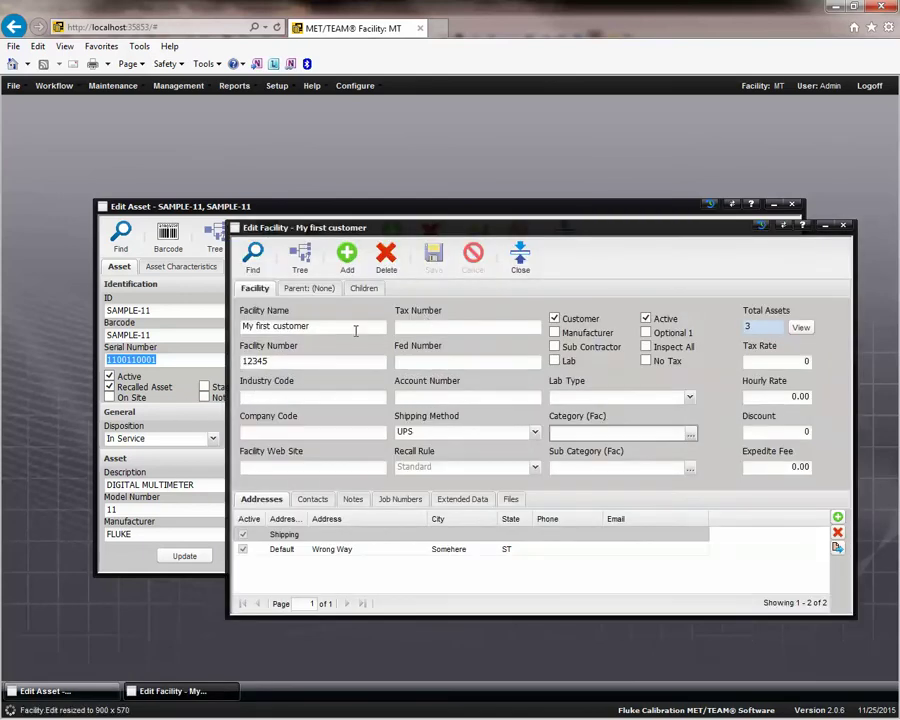
{"action": "left_click", "coordinate": [333, 328]}
{"action": "left_click", "coordinate": [317, 366]}
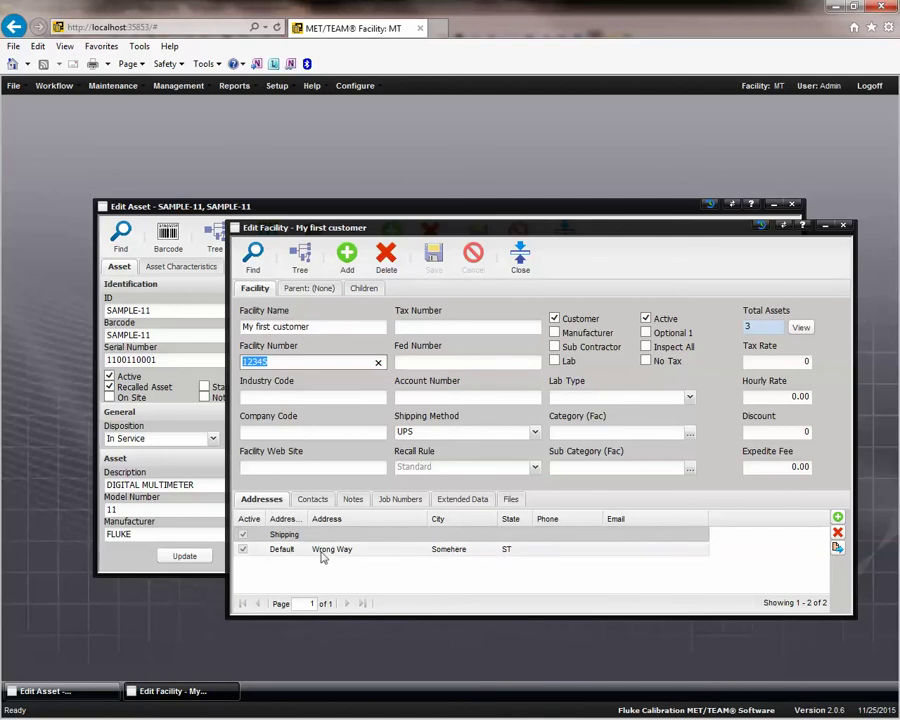
{"action": "left_click", "coordinate": [313, 499]}
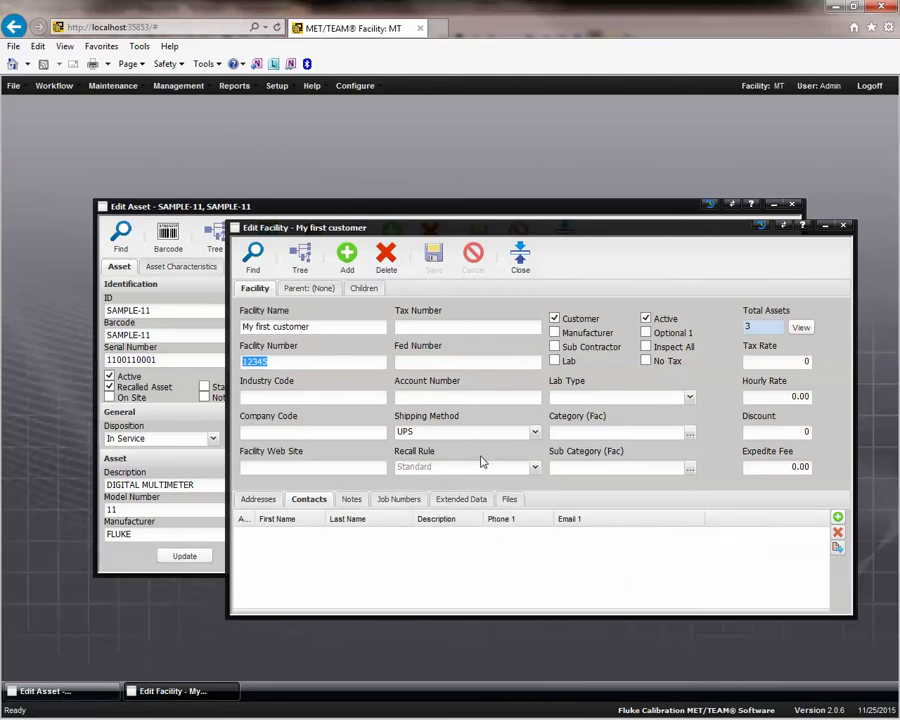
{"action": "left_click", "coordinate": [262, 500]}
Open the Default address for editing and display its help topic.
{"action": "double_click", "coordinate": [296, 550]}
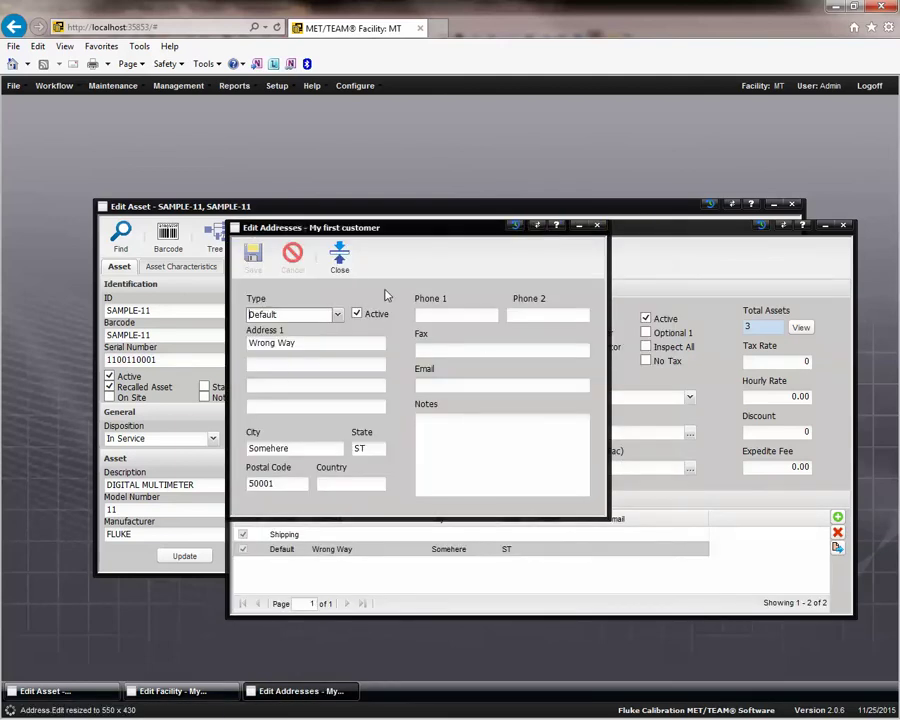
{"action": "left_click", "coordinate": [340, 262]}
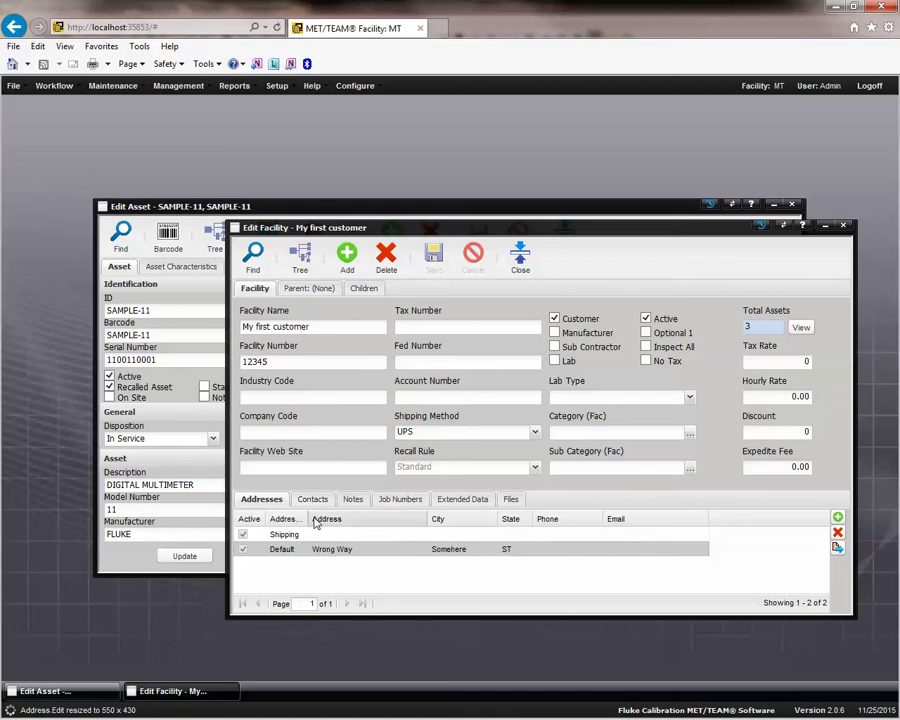
{"action": "left_click", "coordinate": [838, 549]}
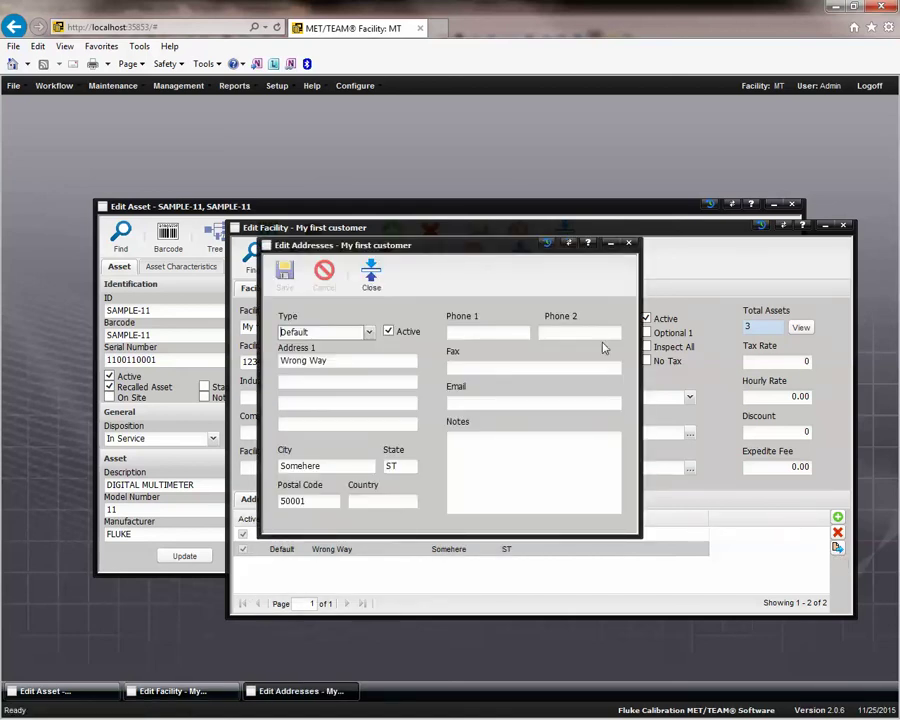
{"action": "left_click", "coordinate": [589, 245]}
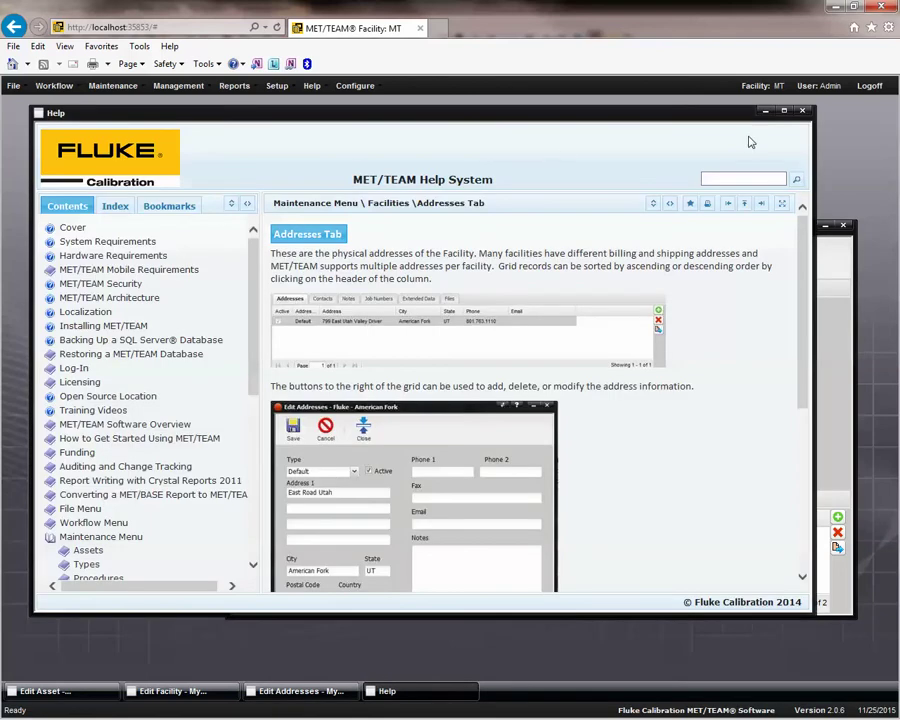
Close the help and address editor, returning to the SAMPLE-11 Edit Asset window.
{"action": "left_click", "coordinate": [802, 112]}
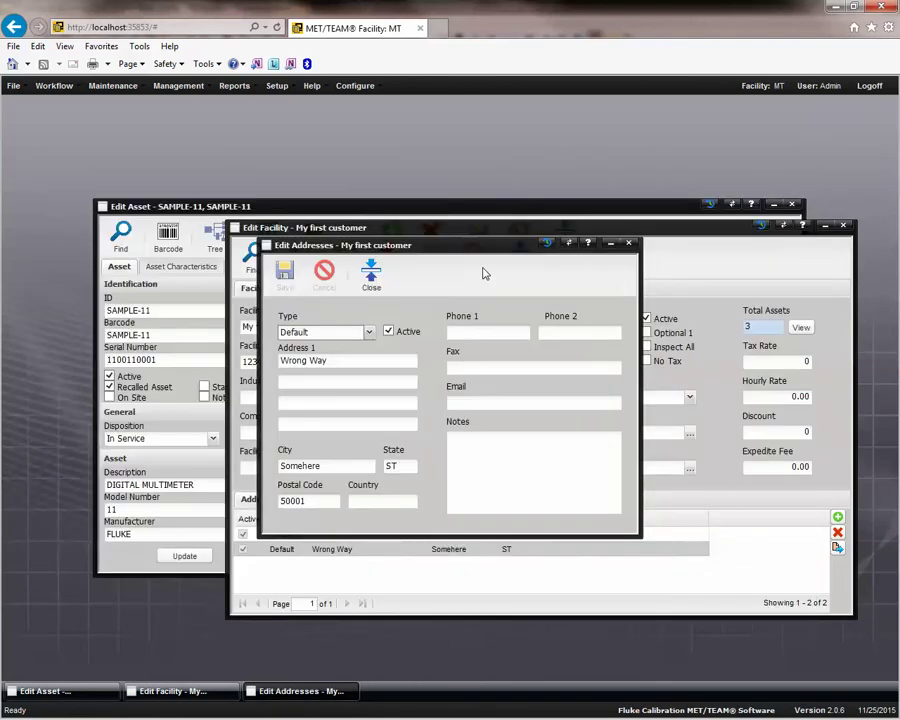
{"action": "left_click", "coordinate": [371, 273]}
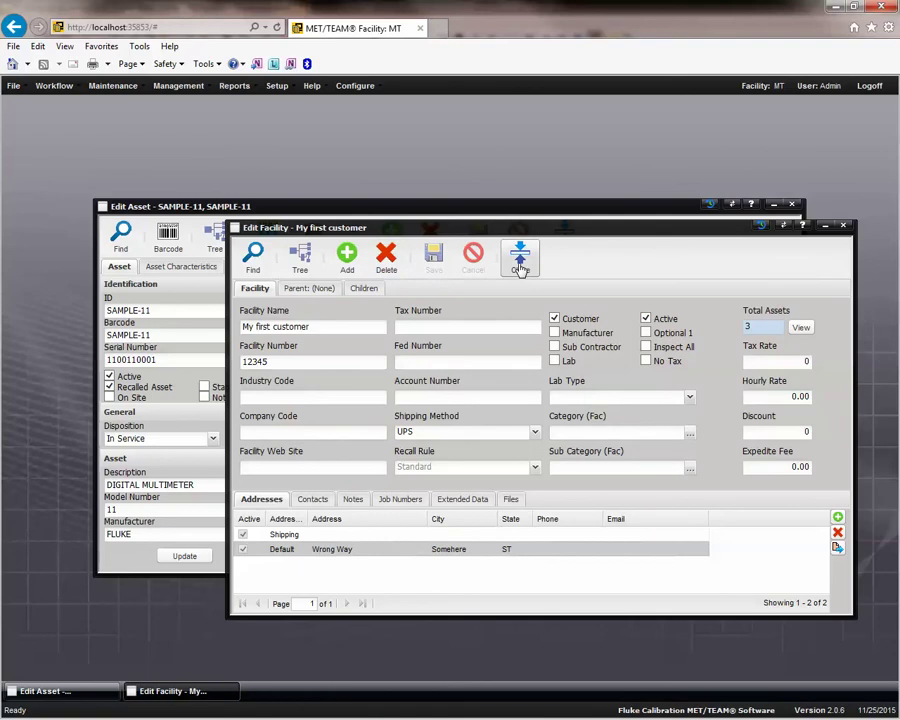
{"action": "left_click", "coordinate": [88, 690]}
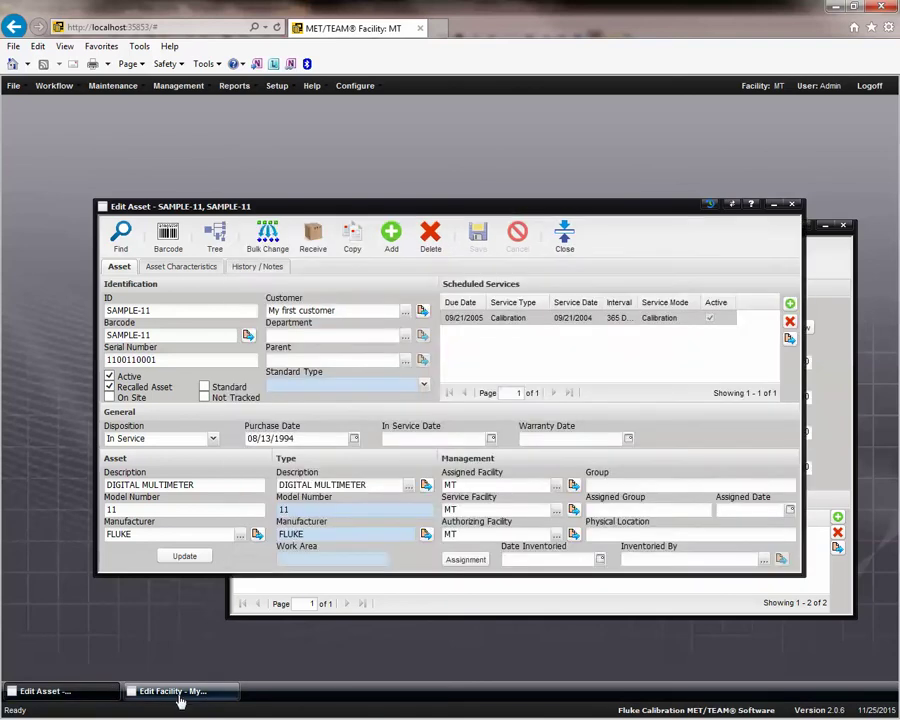
Close the My first customer Edit Facility window, leaving only SAMPLE-11's asset record.
{"action": "left_click", "coordinate": [157, 700]}
{"action": "left_click", "coordinate": [104, 694]}
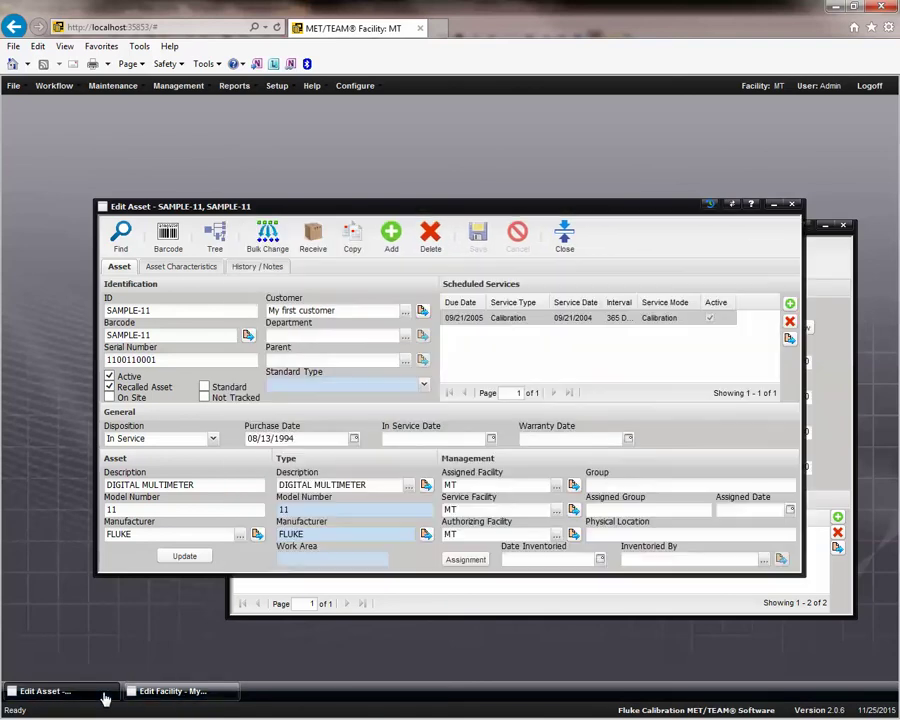
{"action": "left_click", "coordinate": [165, 694]}
{"action": "left_click", "coordinate": [520, 260]}
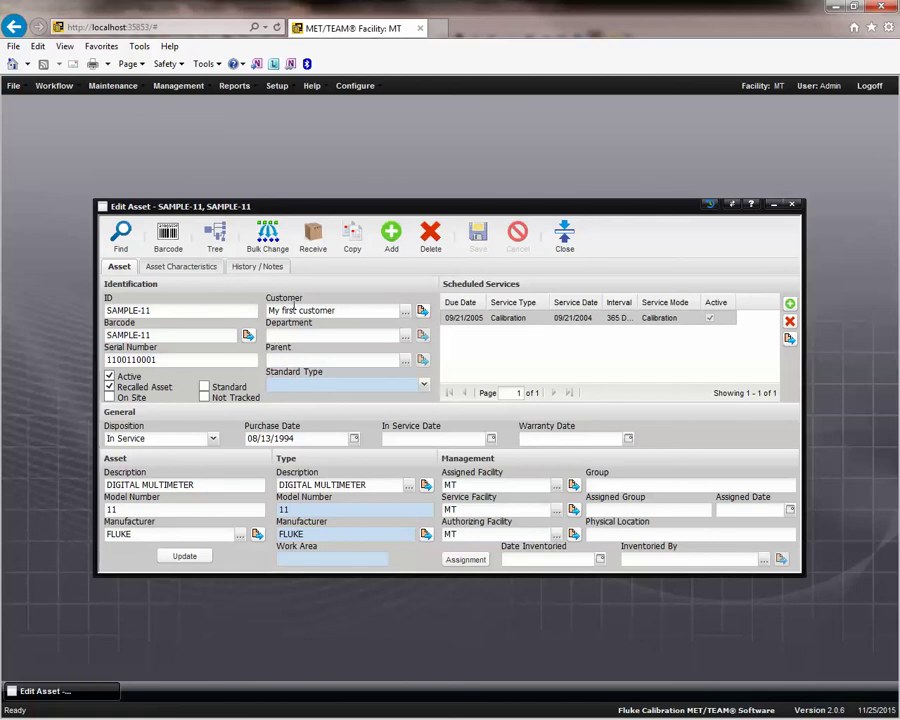
{"action": "left_click", "coordinate": [421, 314]}
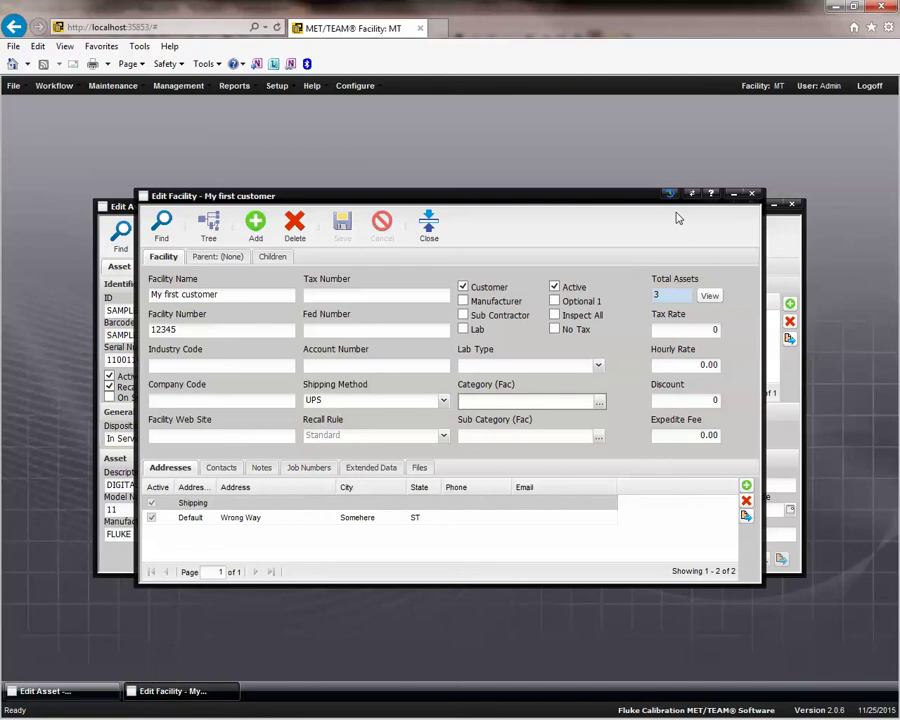
{"action": "left_click", "coordinate": [428, 228]}
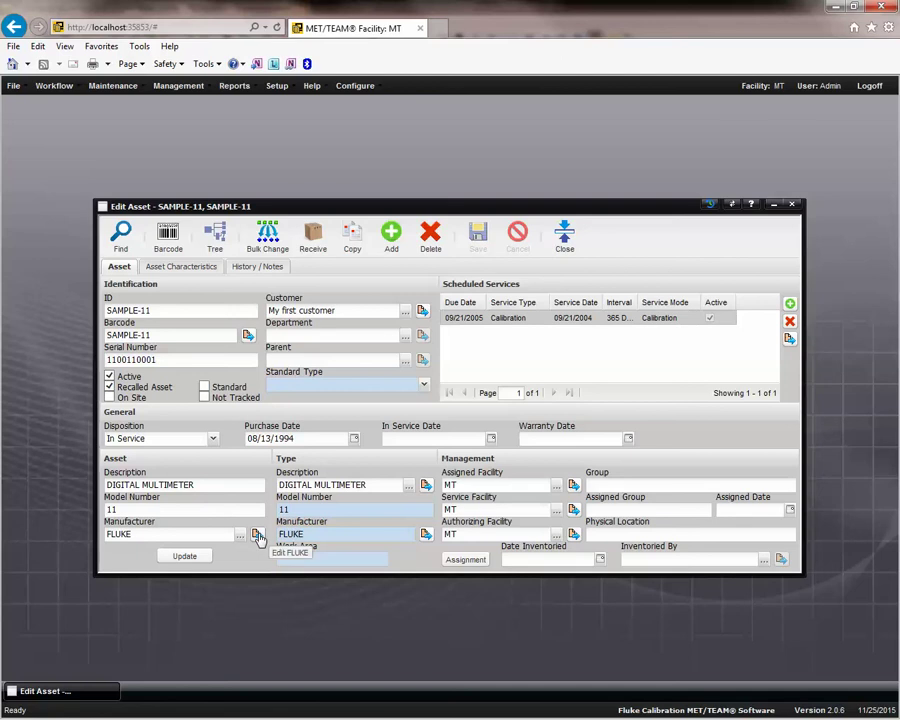
{"action": "left_click", "coordinate": [258, 537]}
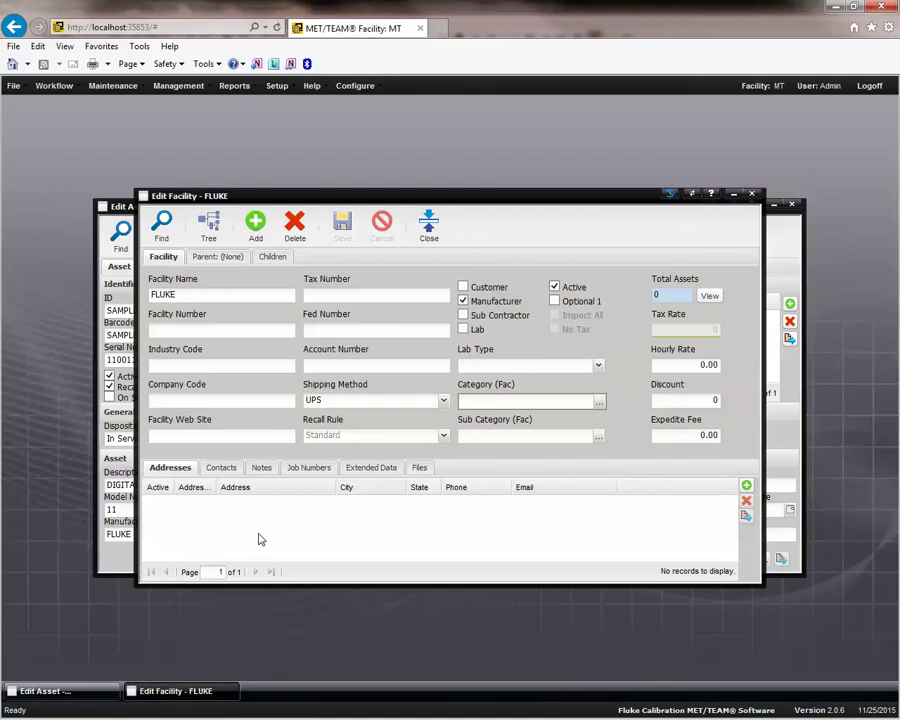
{"action": "left_click", "coordinate": [200, 296]}
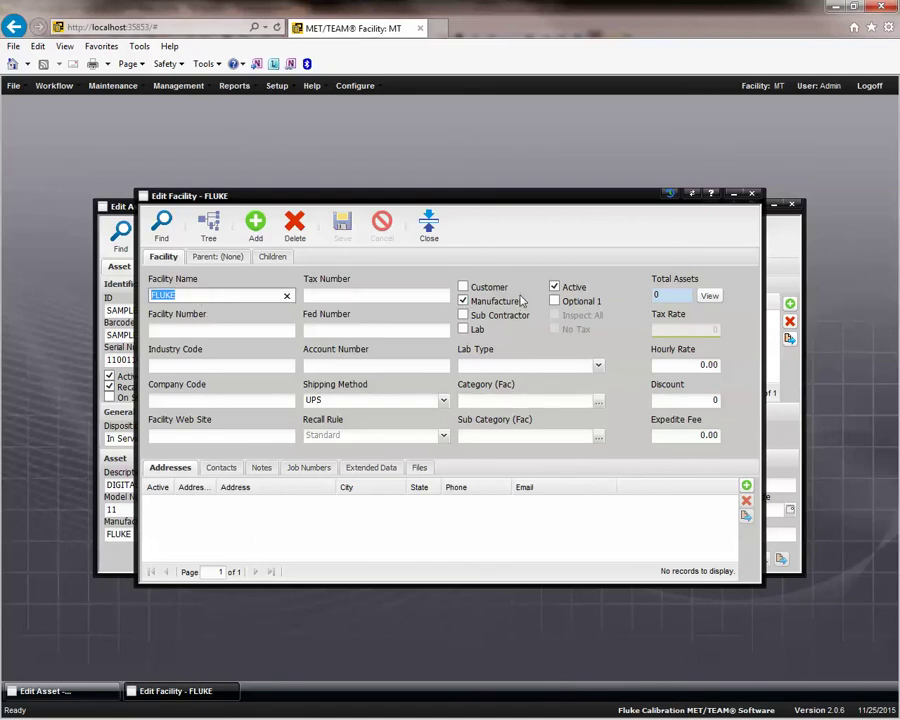
{"action": "left_click", "coordinate": [428, 226]}
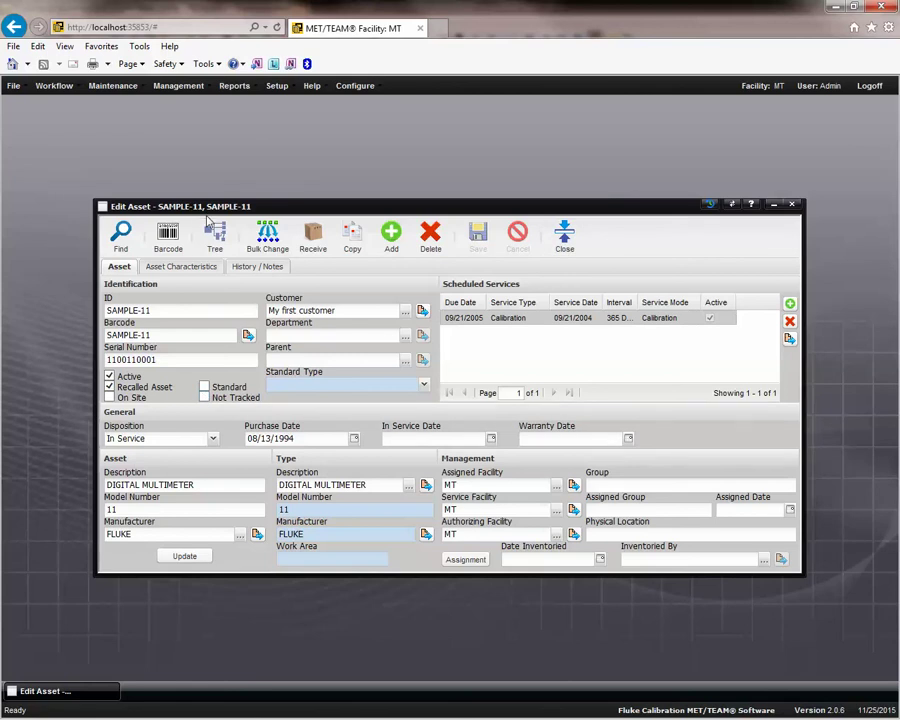
Open SAMPLE-11's tool assignment history, sort by Loan Date newest first, and inspect entries.
{"action": "left_click", "coordinate": [465, 560]}
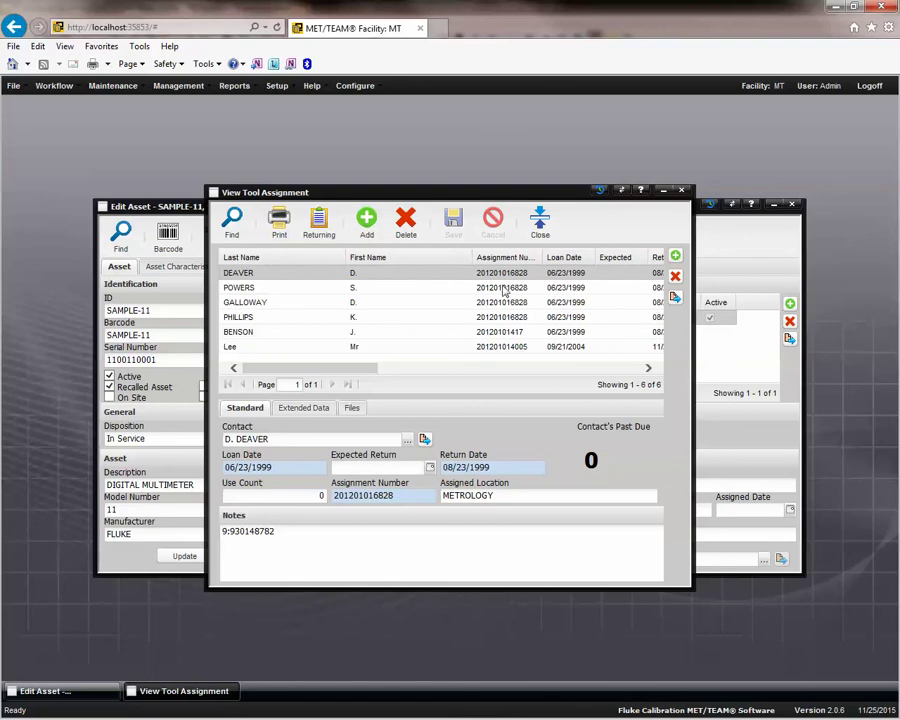
{"action": "key", "text": "Down"}
{"action": "key", "text": "Down"}
{"action": "key", "text": "Down"}
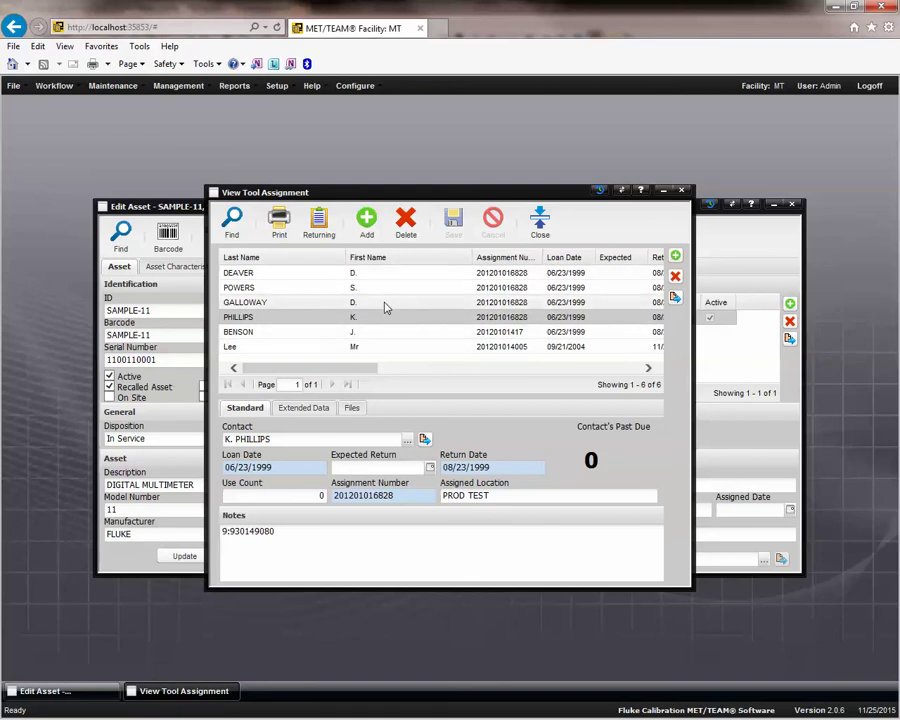
{"action": "left_click", "coordinate": [572, 257]}
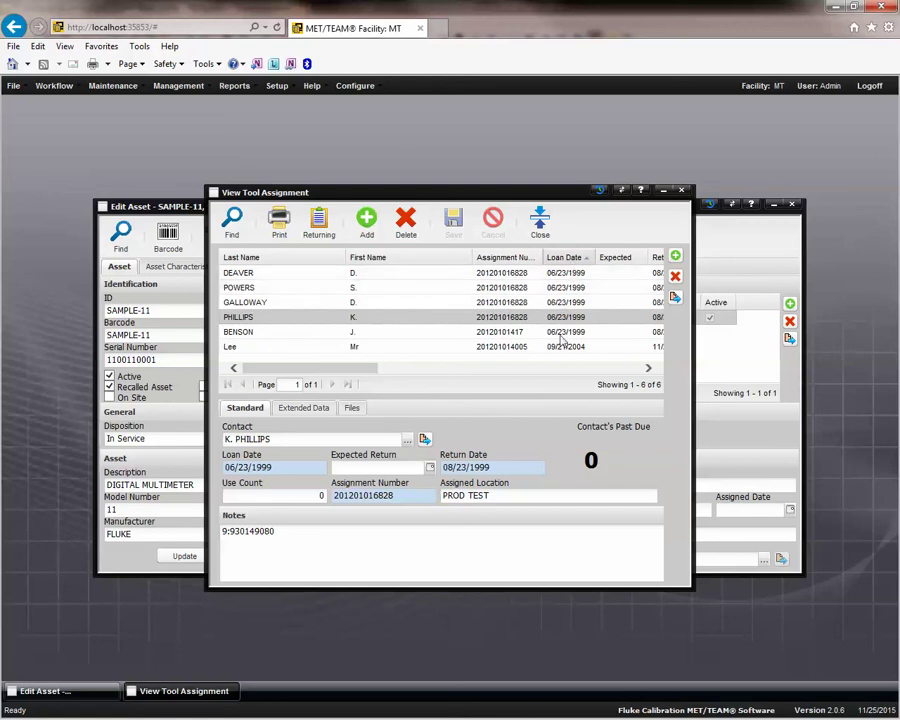
{"action": "left_click", "coordinate": [570, 257]}
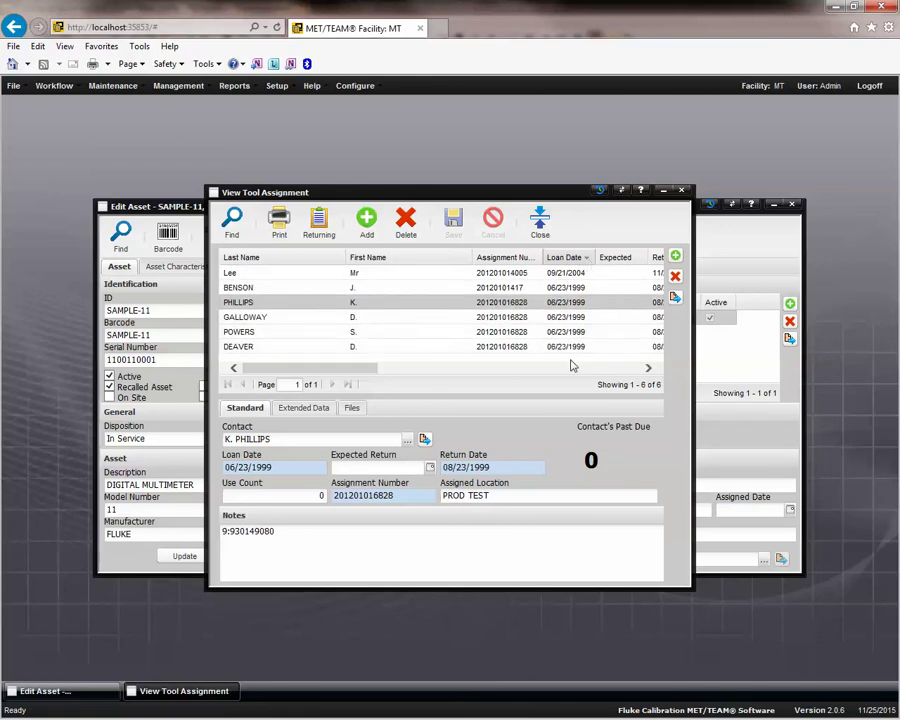
{"action": "left_click", "coordinate": [566, 275]}
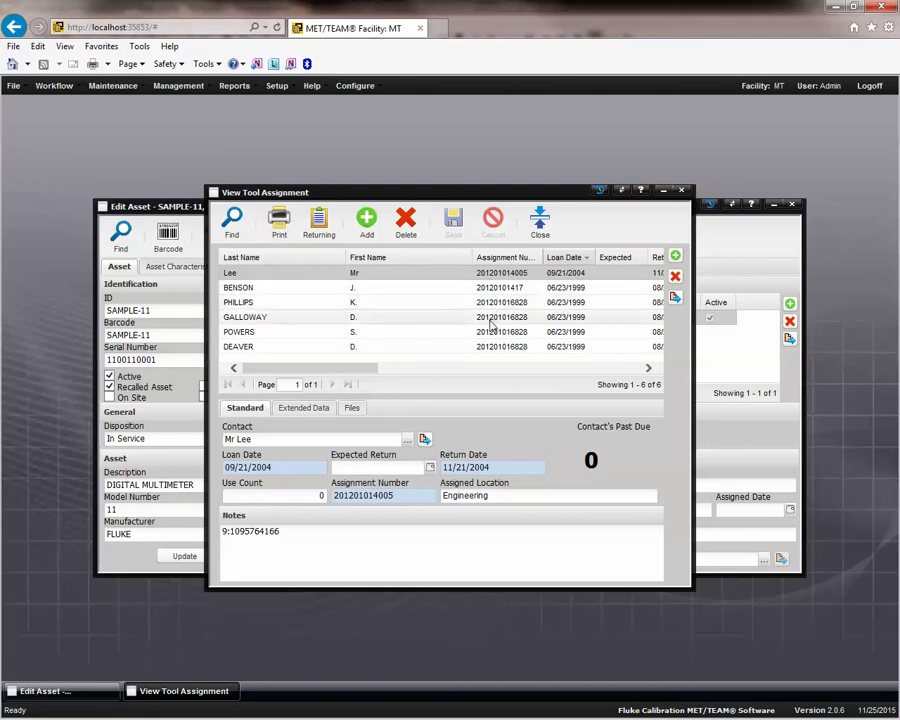
{"action": "left_click", "coordinate": [257, 317]}
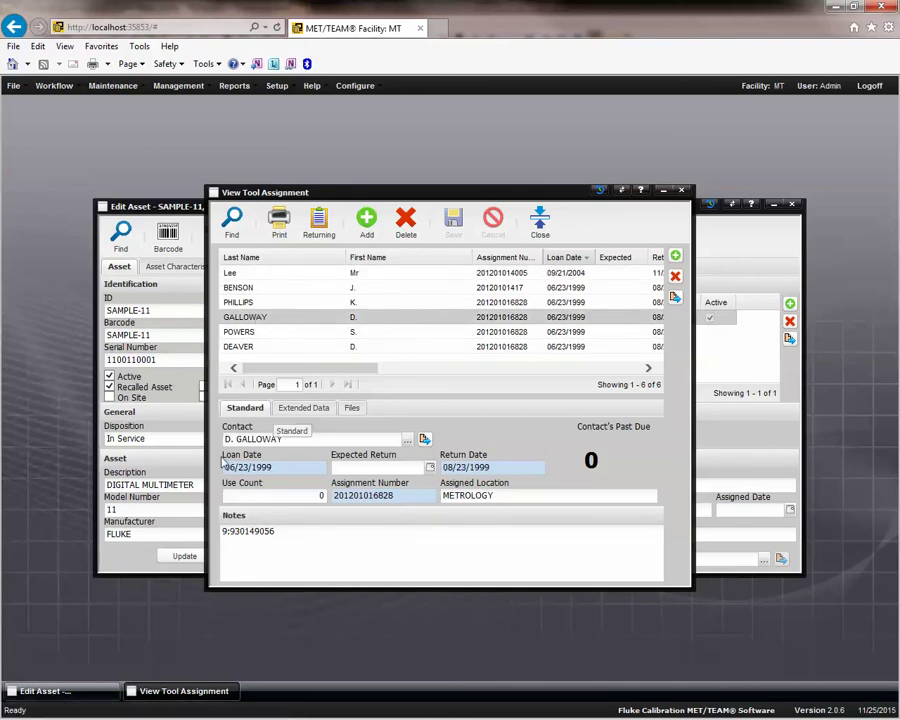
{"action": "left_click", "coordinate": [287, 274]}
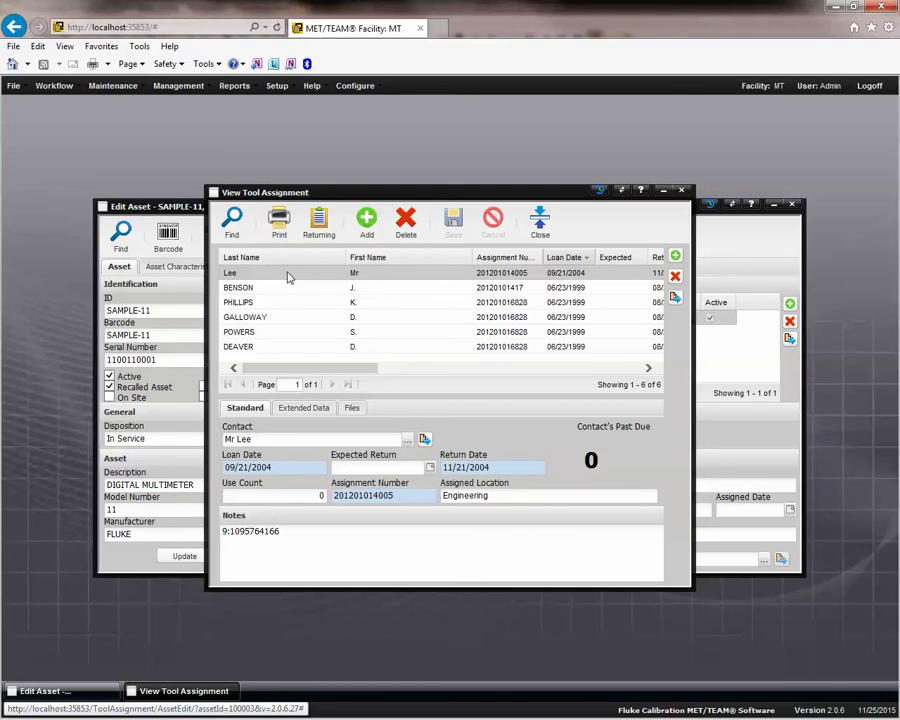
{"action": "left_click", "coordinate": [540, 220]}
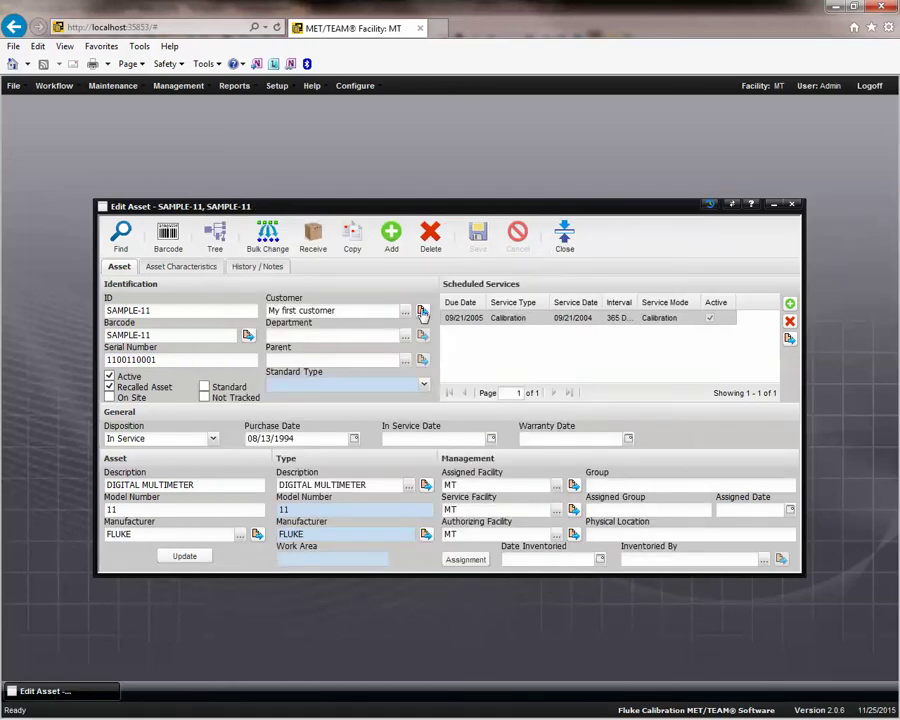
Reopen the history sorted newest loan first and show the Tool Assignments help topic.
{"action": "left_click", "coordinate": [473, 563]}
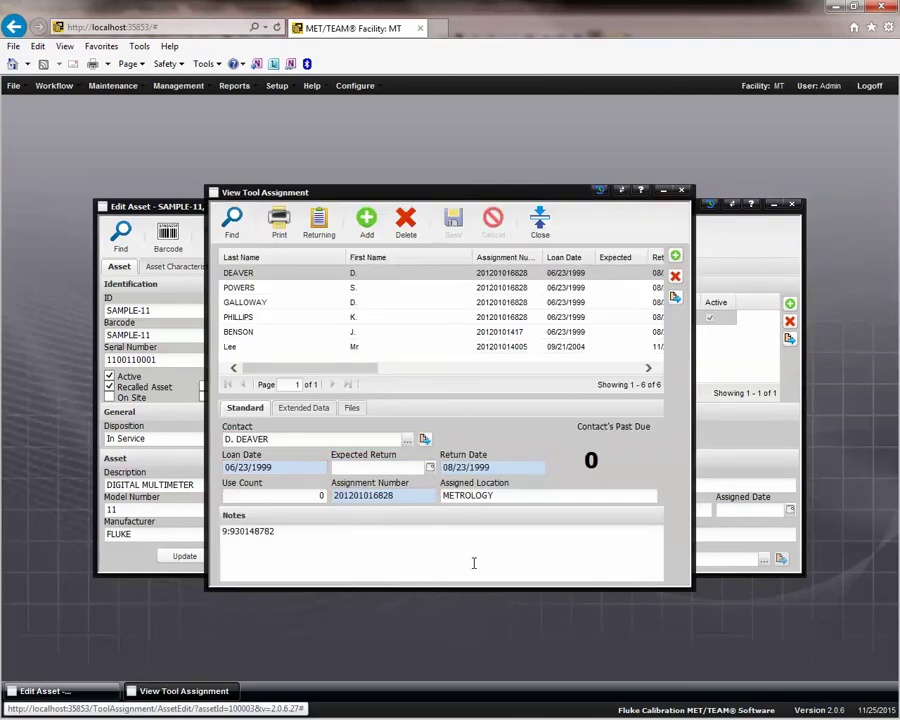
{"action": "left_click", "coordinate": [567, 258]}
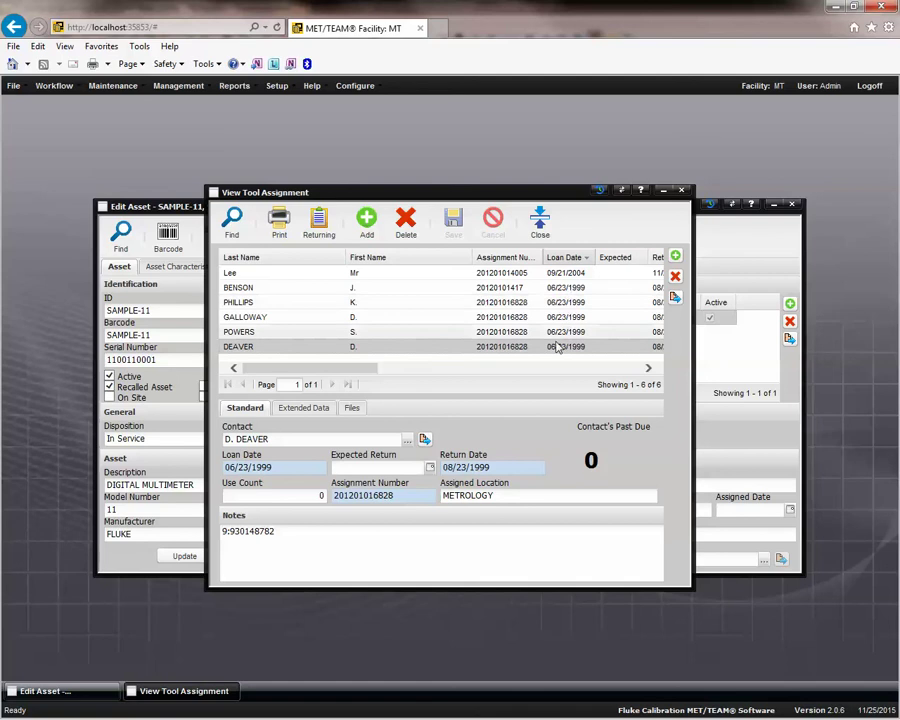
{"action": "left_click", "coordinate": [490, 274]}
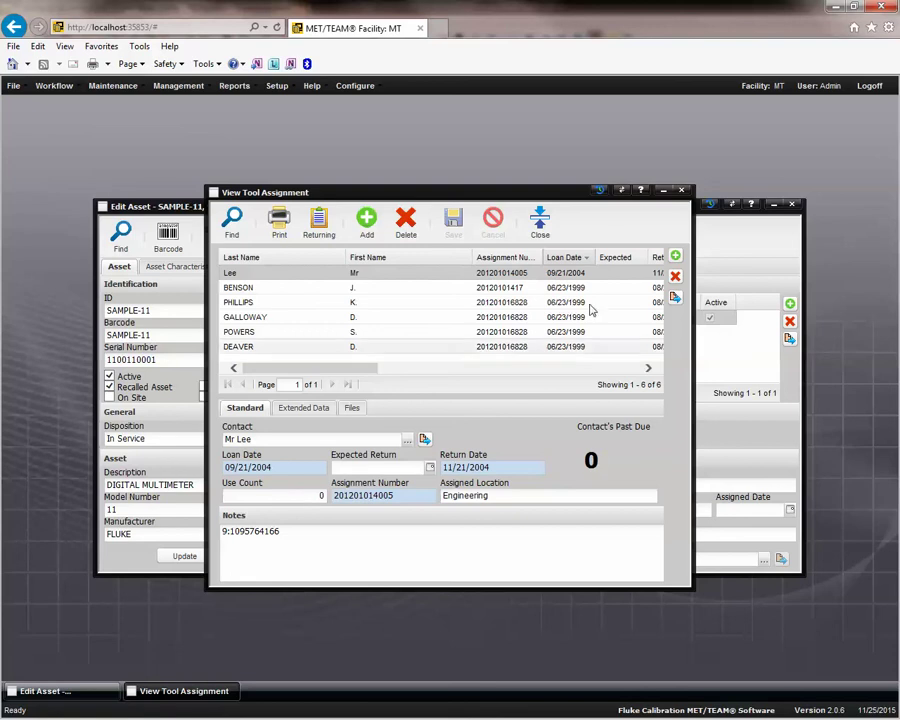
{"action": "left_click", "coordinate": [640, 191]}
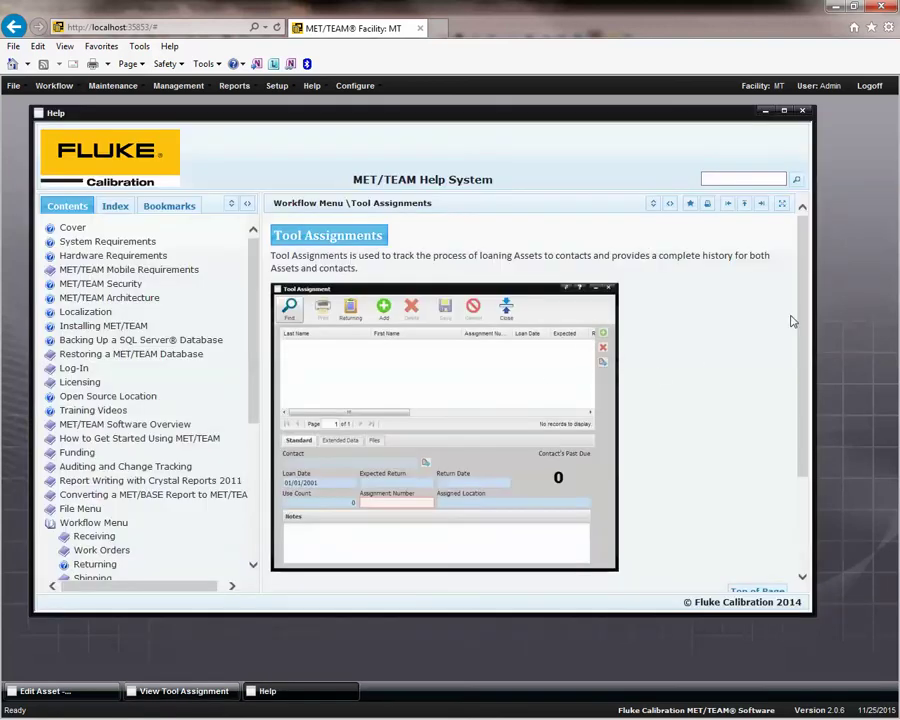
Scroll through the Tool Assignments help topic, then close it.
{"action": "scroll", "coordinate": [775, 460], "scroll_direction": "down", "scroll_amount": 3}
{"action": "scroll", "coordinate": [785, 440], "scroll_direction": "up", "scroll_amount": 3}
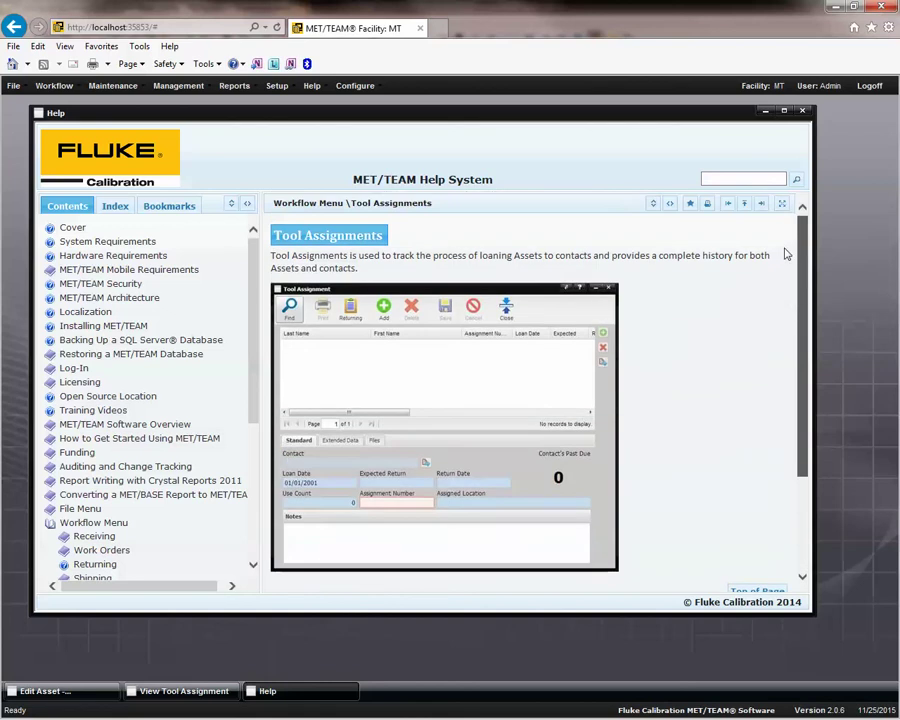
{"action": "left_click", "coordinate": [802, 111]}
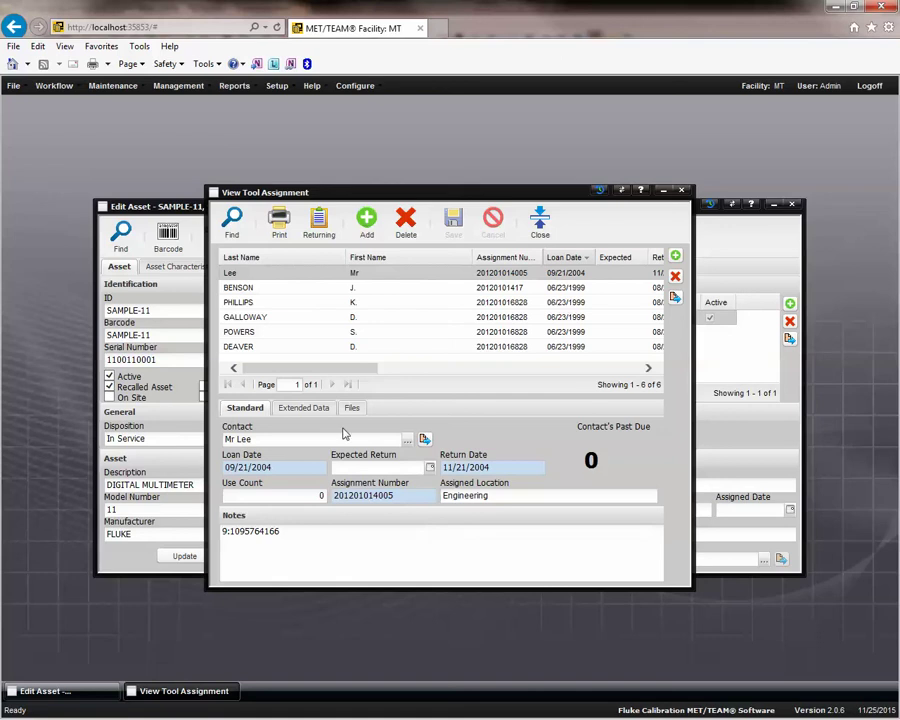
Browse the assignment's Extended Data properties like L2831, then return to Standard loan details.
{"action": "left_click", "coordinate": [312, 408]}
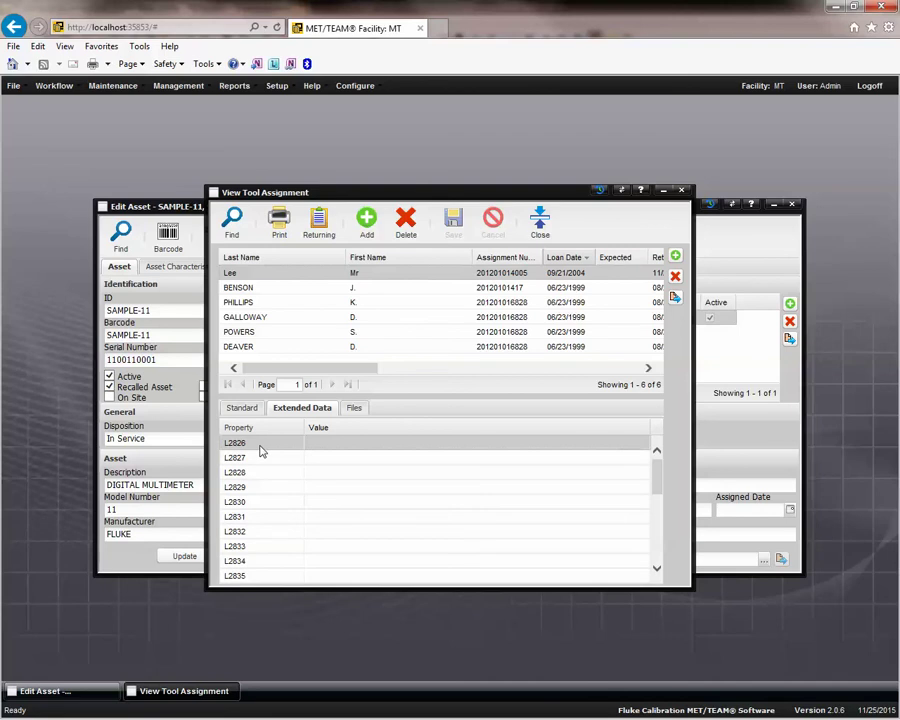
{"action": "left_click", "coordinate": [252, 517]}
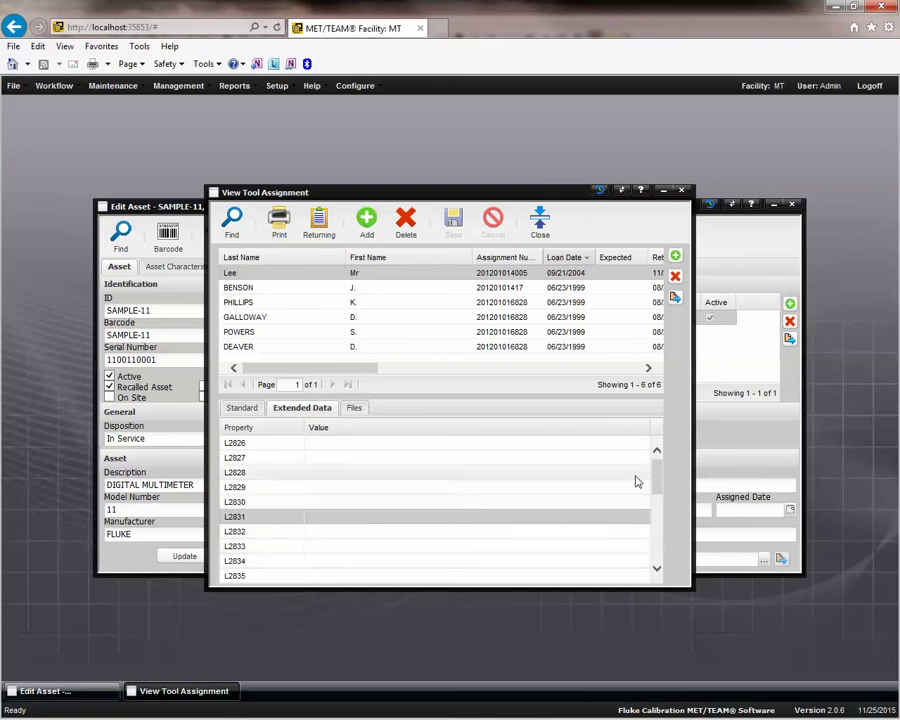
{"action": "left_click_drag", "start_coordinate": [657, 474], "coordinate": [656, 509]}
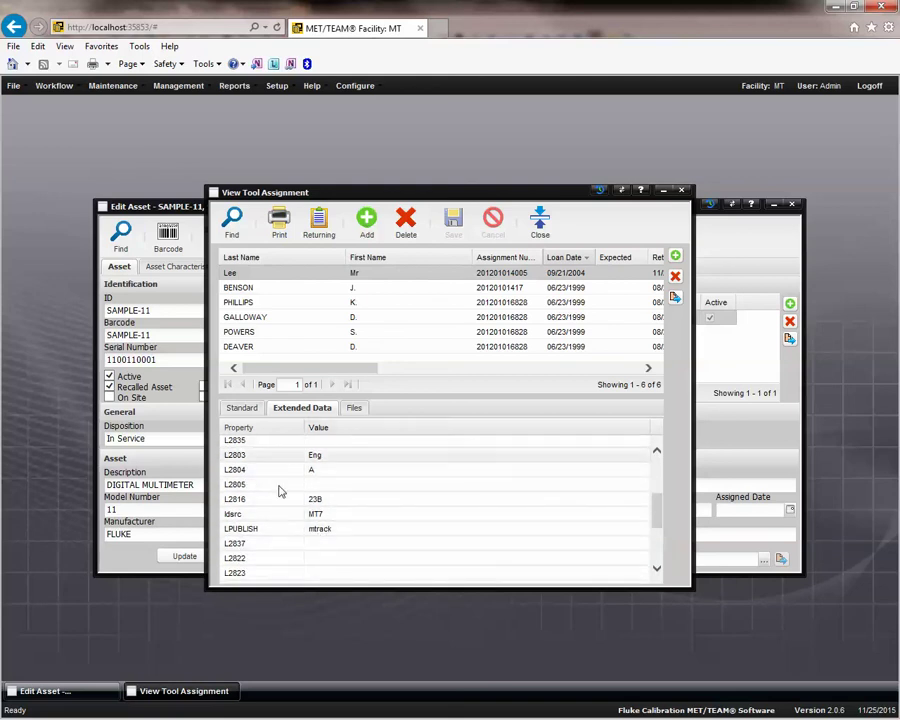
{"action": "left_click", "coordinate": [248, 411]}
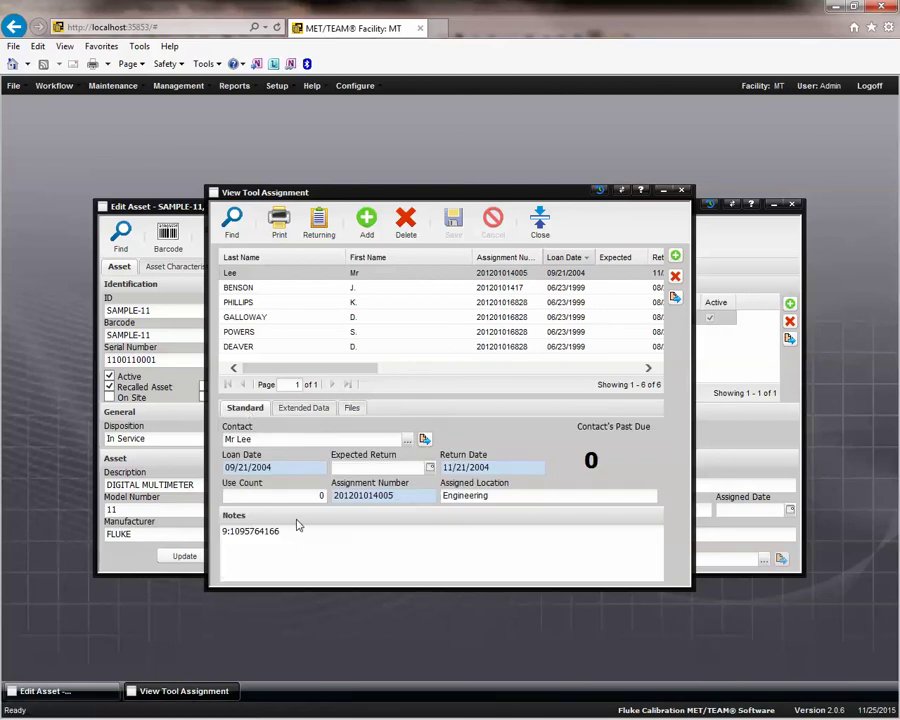
{"action": "left_click", "coordinate": [320, 410]}
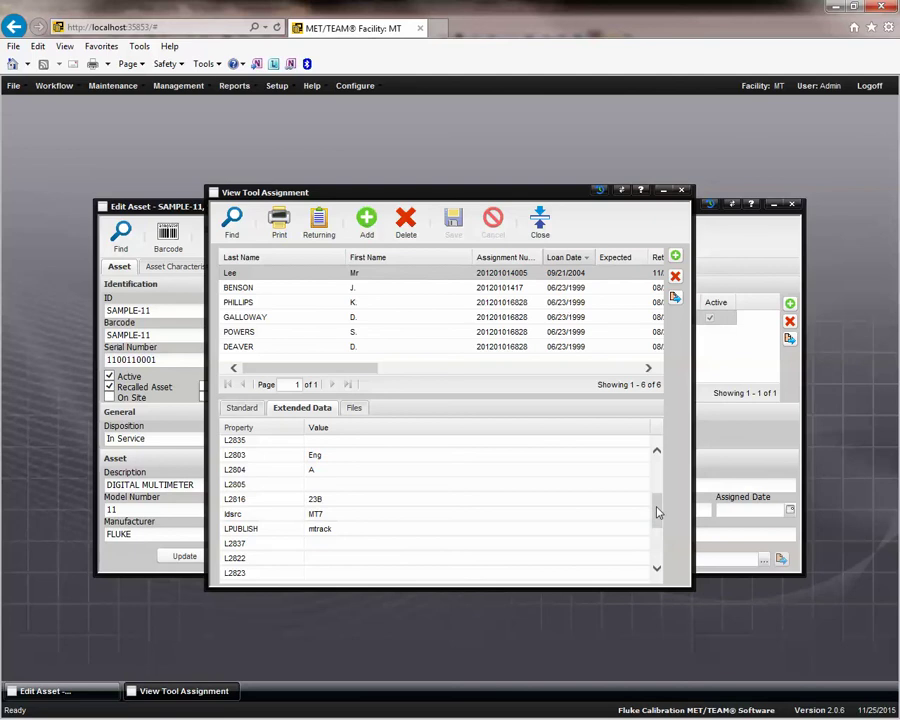
{"action": "mouse_move", "coordinate": [655, 510]}
{"action": "left_mouse_down"}
{"action": "mouse_move", "coordinate": [655, 539]}
{"action": "mouse_move", "coordinate": [661, 470]}
{"action": "mouse_move", "coordinate": [666, 527]}
{"action": "mouse_move", "coordinate": [665, 511]}
{"action": "left_mouse_up"}
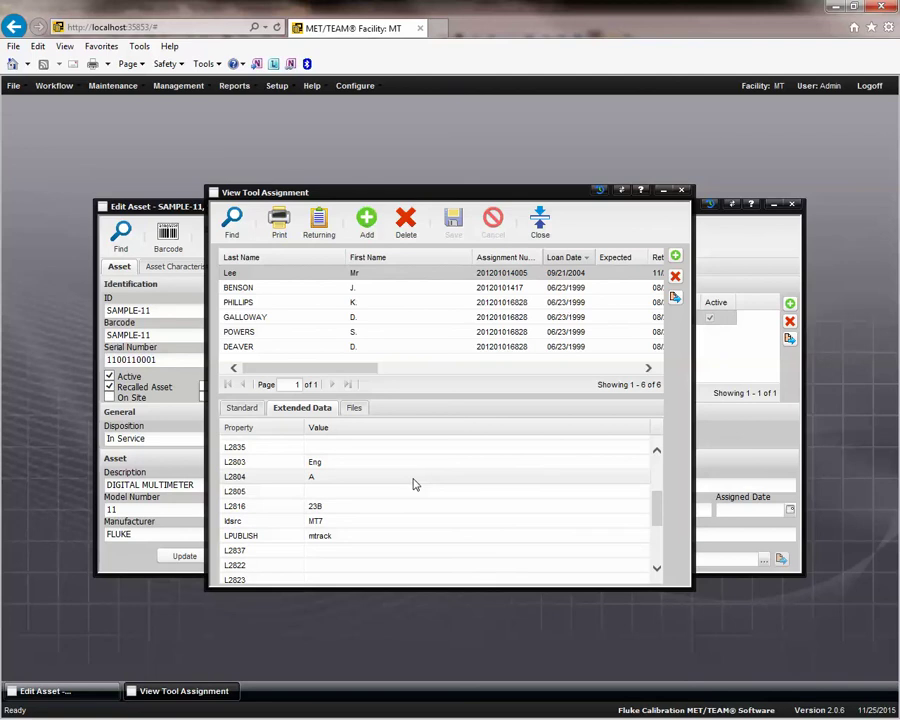
{"action": "left_click", "coordinate": [248, 408]}
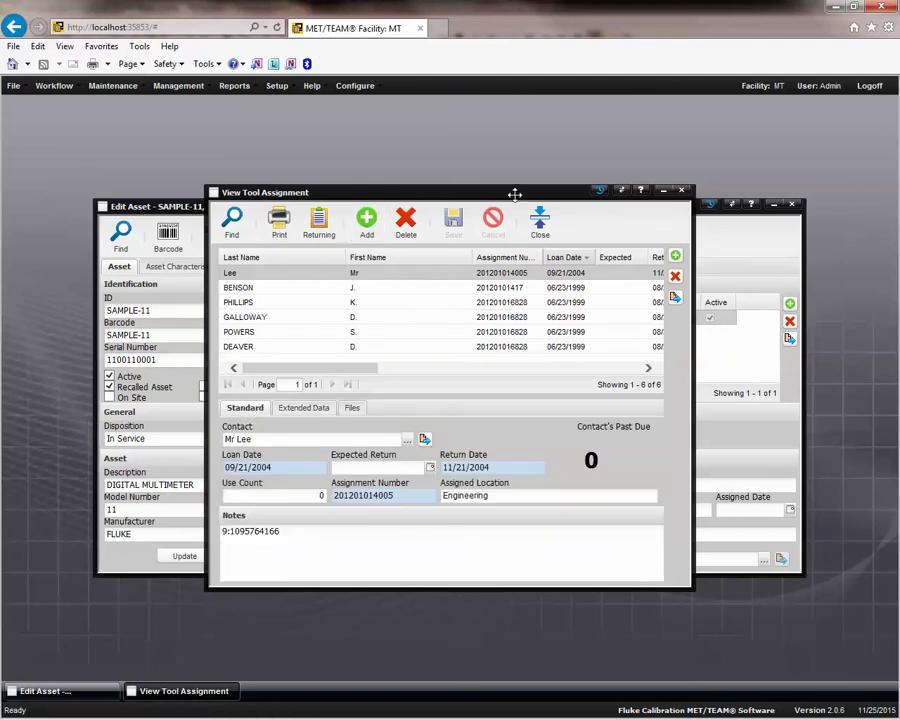
Bring View Tool Assignment forward showing Extended Data: L2803 Eng, L2816 23B, LPUBLISH mtrack.
{"action": "left_click_drag", "start_coordinate": [514, 193], "coordinate": [530, 207]}
{"action": "left_click", "coordinate": [266, 204]}
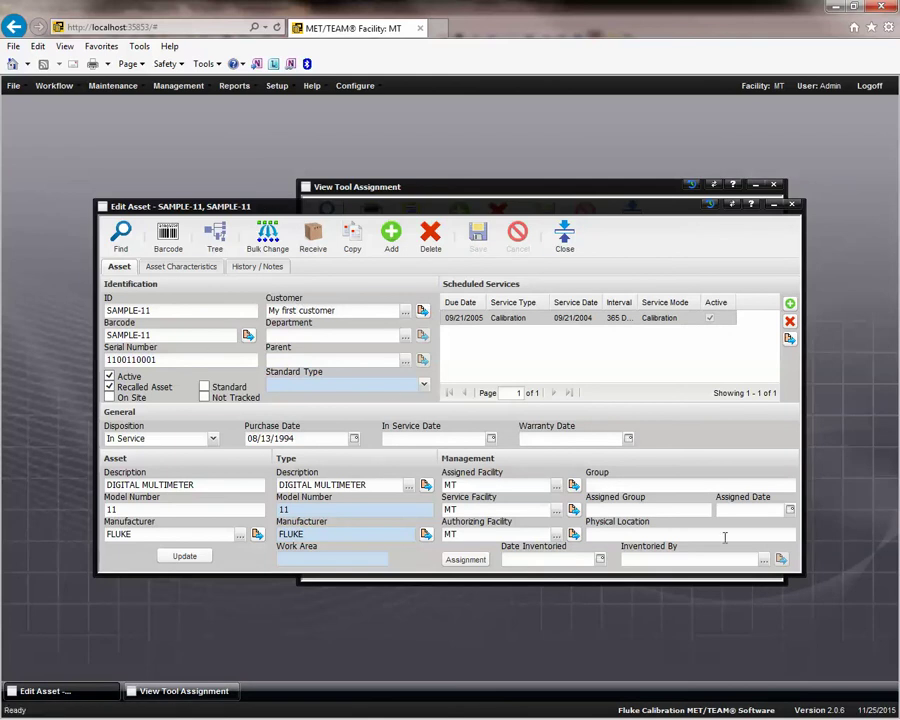
{"action": "left_click", "coordinate": [521, 186]}
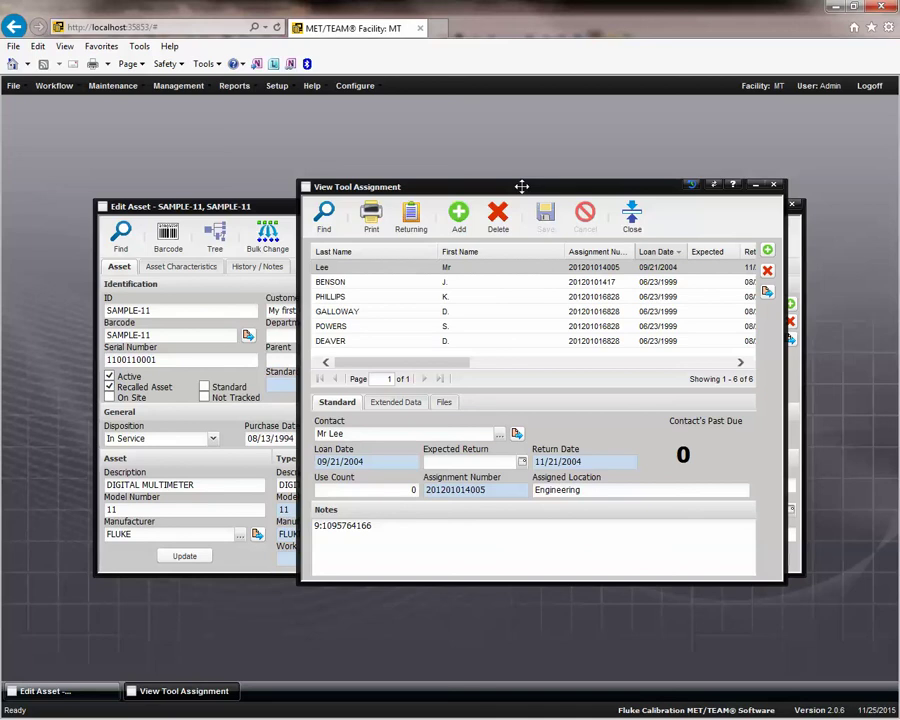
{"action": "left_click", "coordinate": [394, 403]}
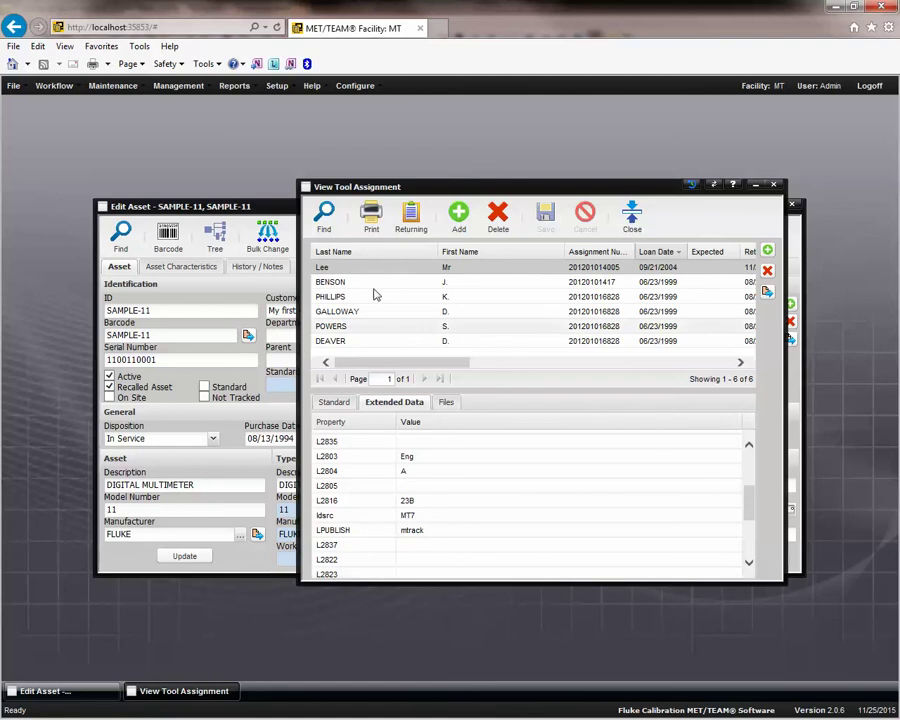
{"action": "left_click", "coordinate": [355, 88]}
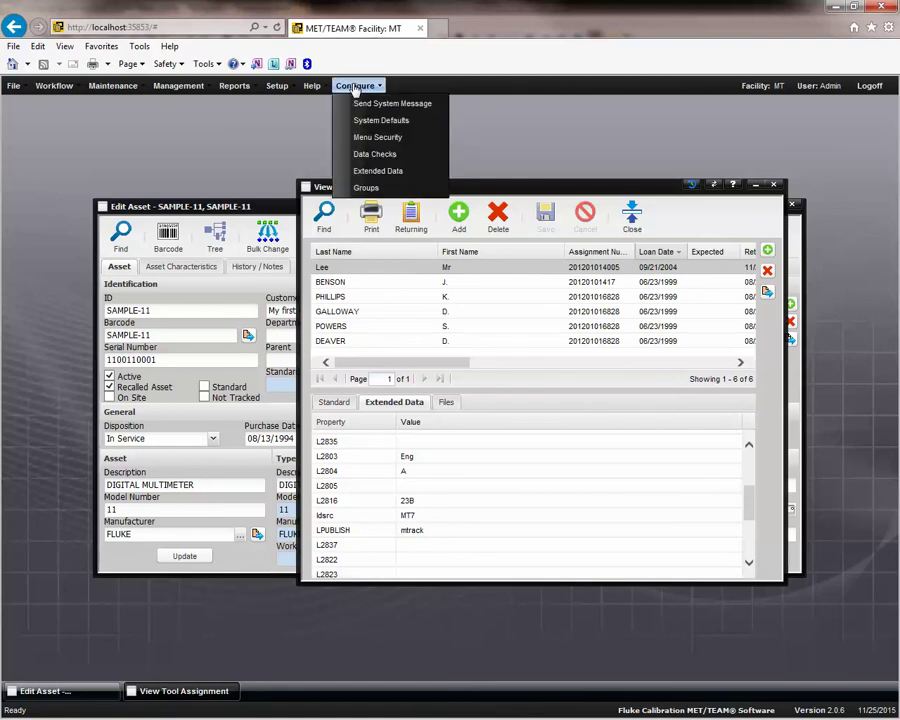
Open the Extended Data setup and review its Affected Page choices, keeping Asset.
{"action": "left_click", "coordinate": [377, 172]}
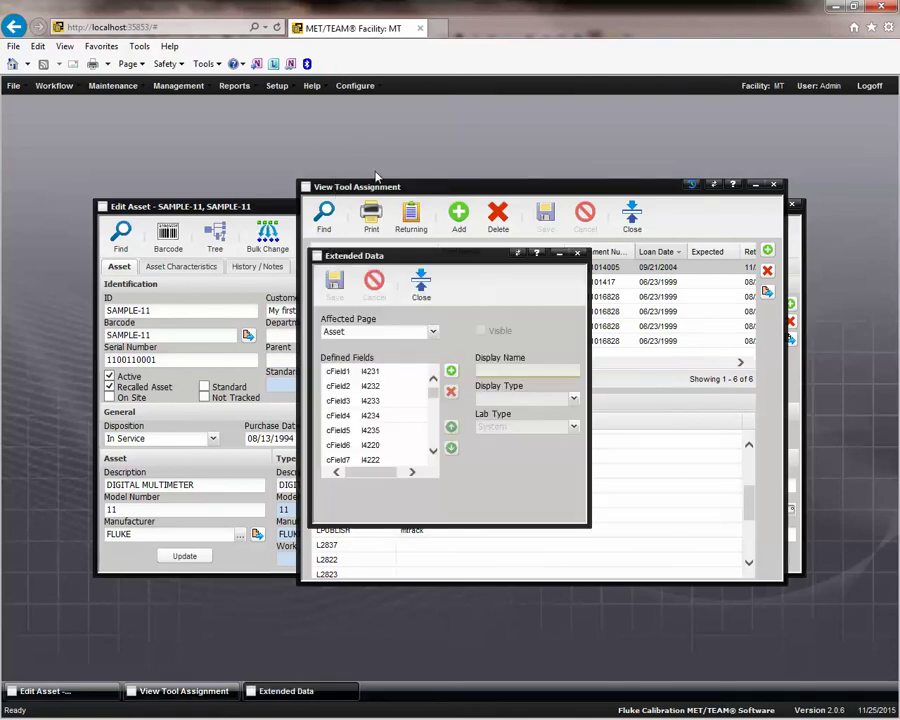
{"action": "left_click", "coordinate": [432, 333]}
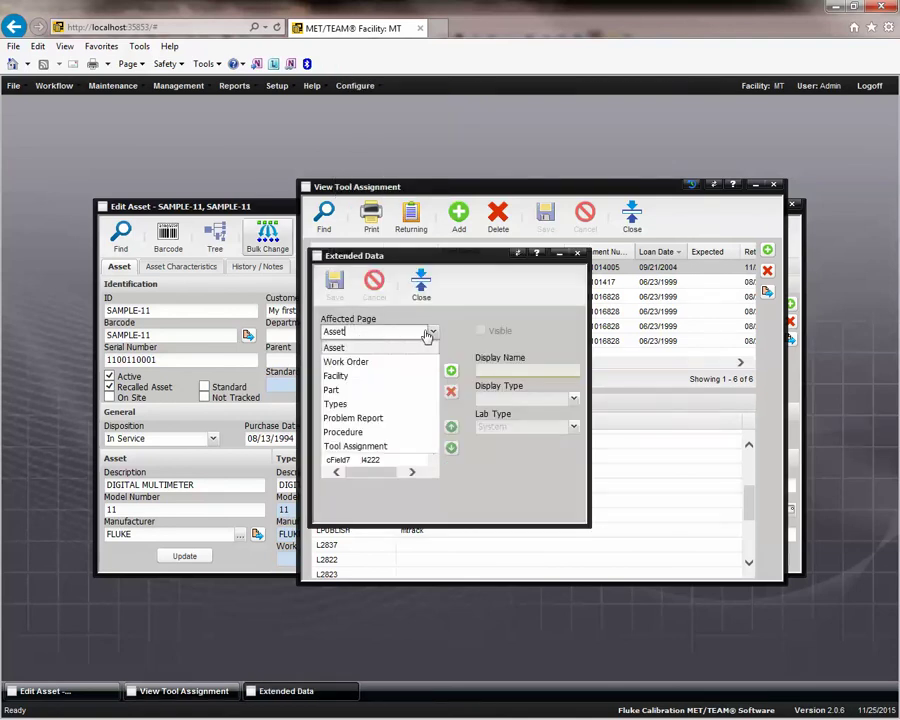
{"action": "left_click", "coordinate": [434, 336]}
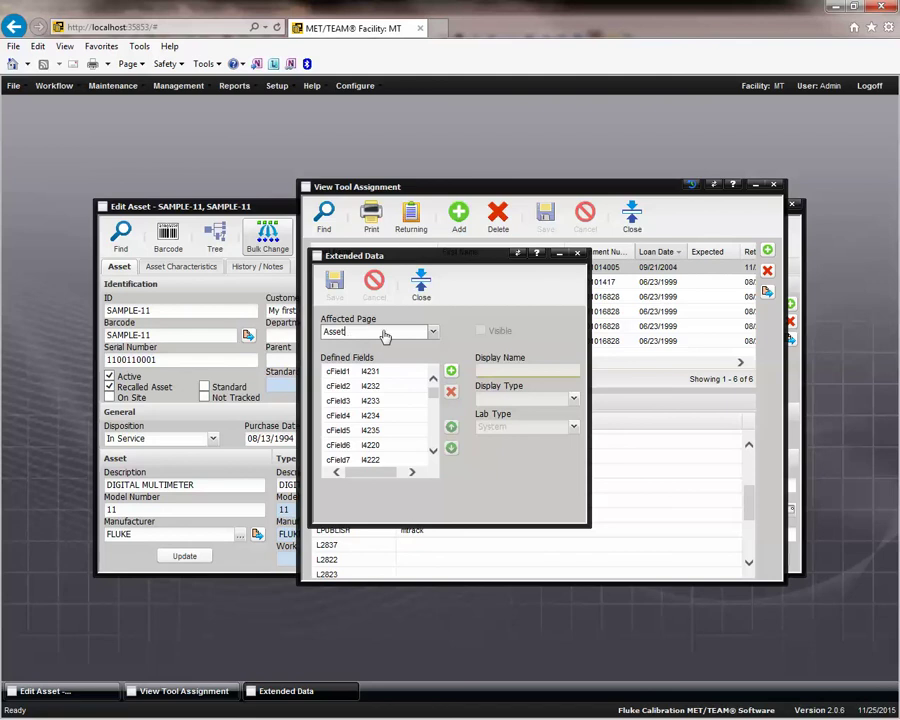
{"action": "left_click", "coordinate": [436, 334]}
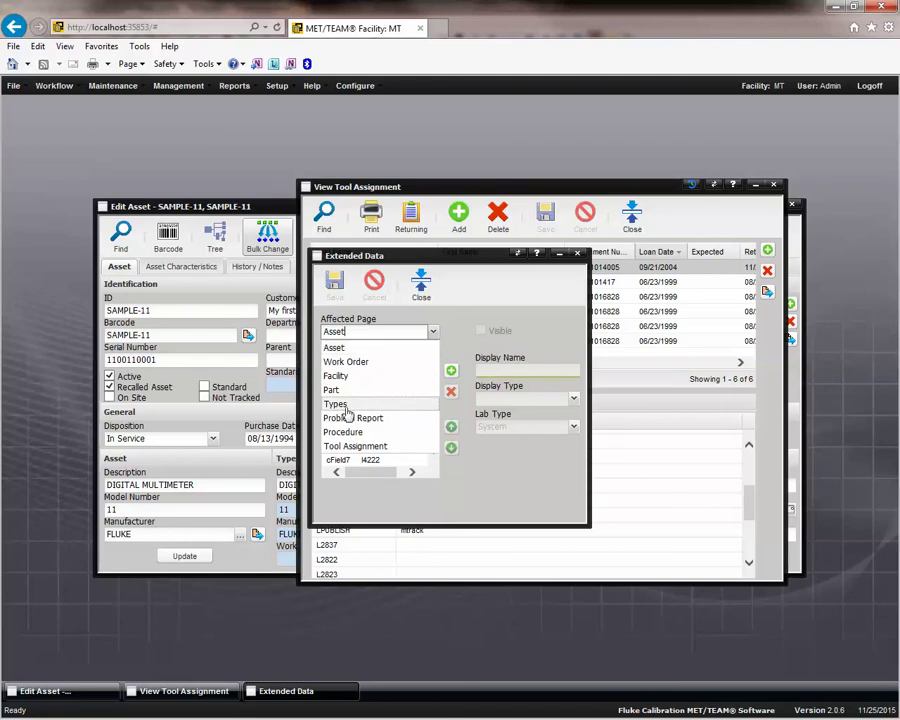
{"action": "left_click", "coordinate": [366, 336]}
{"action": "left_click_drag", "start_coordinate": [466, 252], "coordinate": [670, 142]}
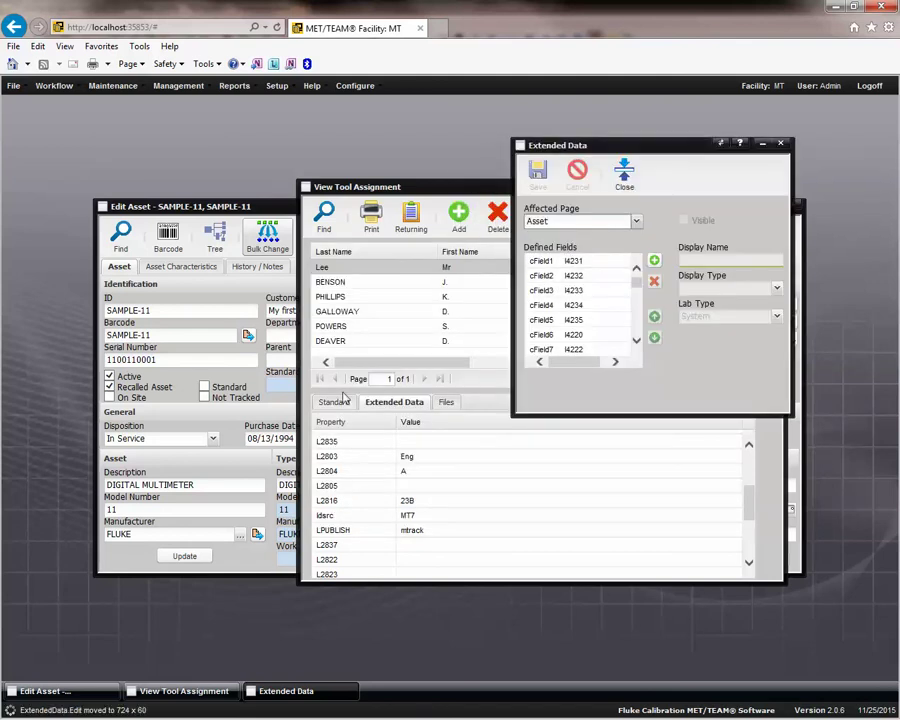
{"action": "left_click_drag", "start_coordinate": [747, 512], "coordinate": [747, 460]}
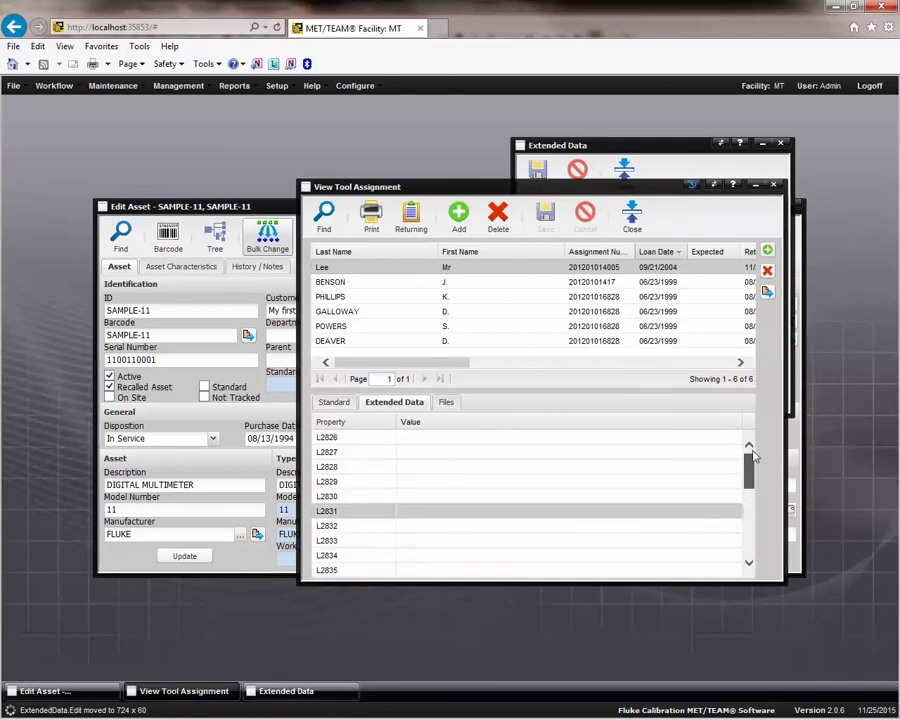
{"action": "left_click", "coordinate": [635, 145]}
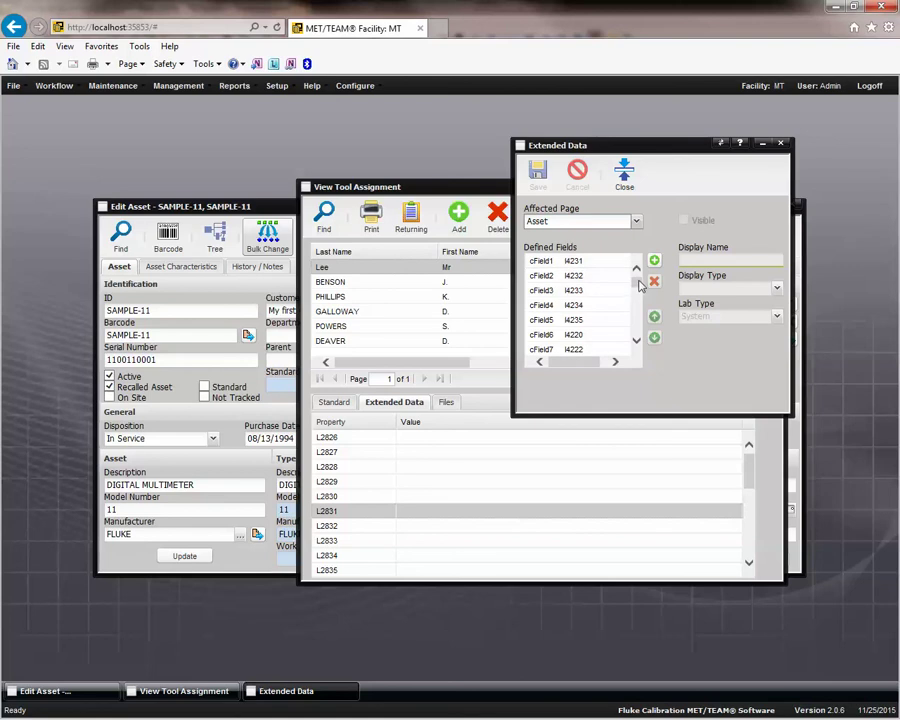
{"action": "mouse_move", "coordinate": [637, 283]}
{"action": "left_mouse_down"}
{"action": "mouse_move", "coordinate": [639, 301]}
{"action": "mouse_move", "coordinate": [639, 262]}
{"action": "left_mouse_up"}
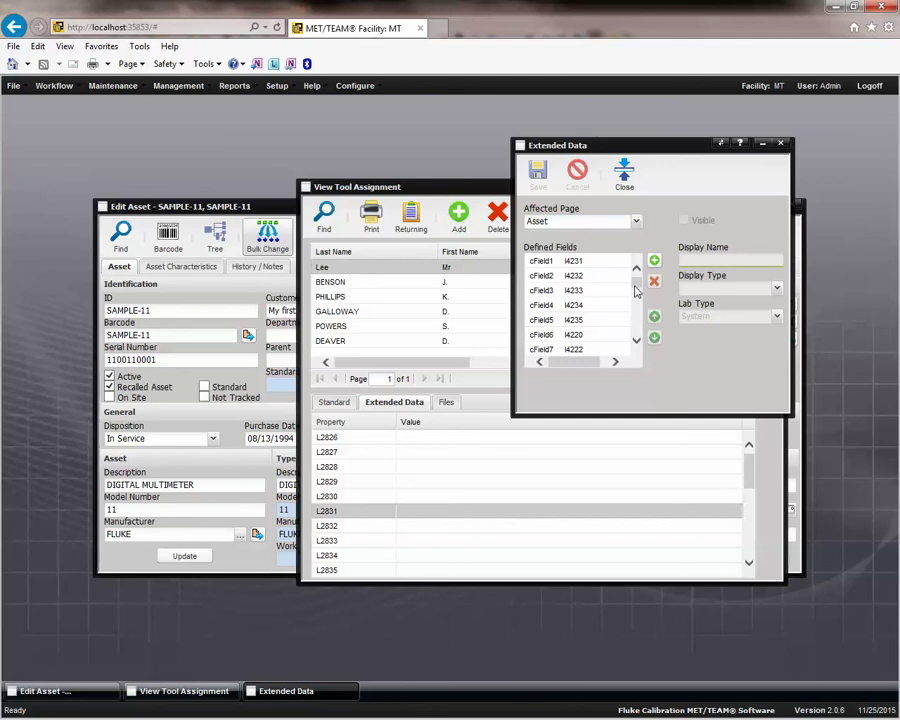
Set Affected Page to Tool Assignment and view the details of field cField1 (L2826).
{"action": "left_click", "coordinate": [568, 262]}
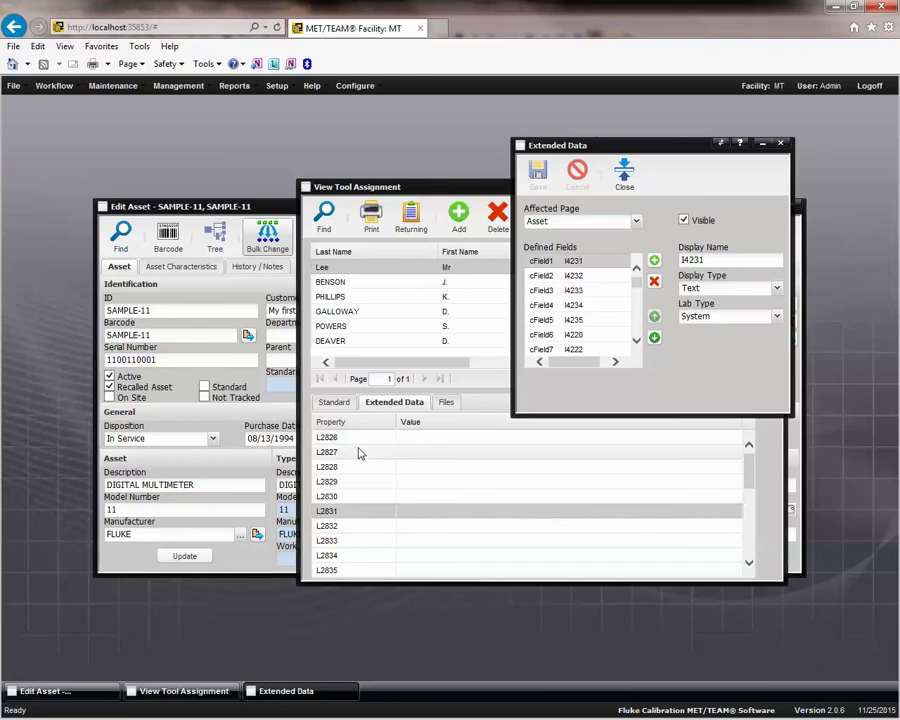
{"action": "left_click_drag", "start_coordinate": [745, 477], "coordinate": [771, 470]}
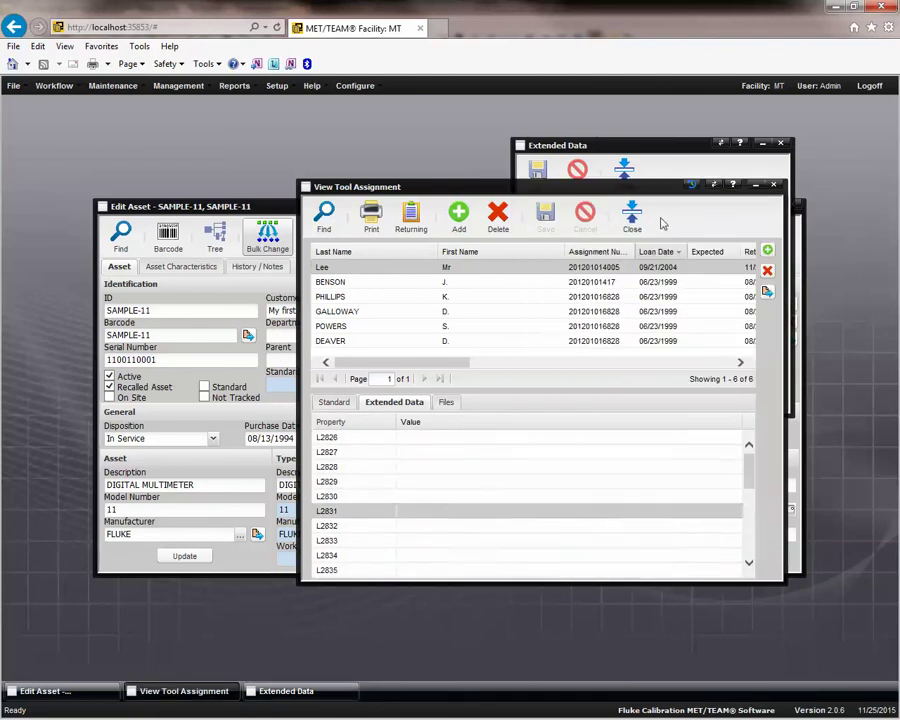
{"action": "left_click", "coordinate": [650, 147]}
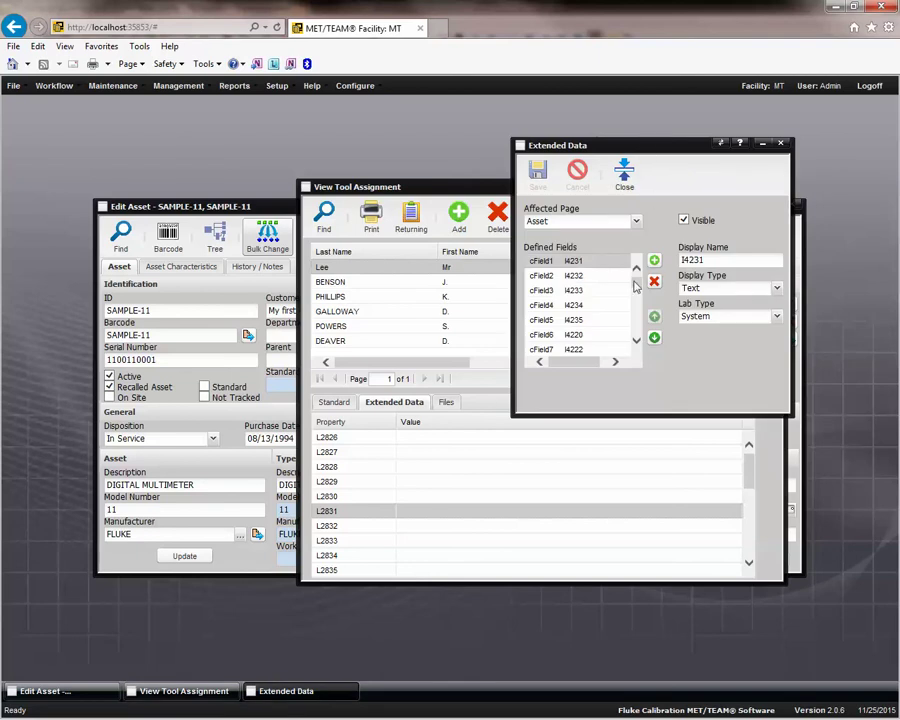
{"action": "left_click", "coordinate": [630, 223]}
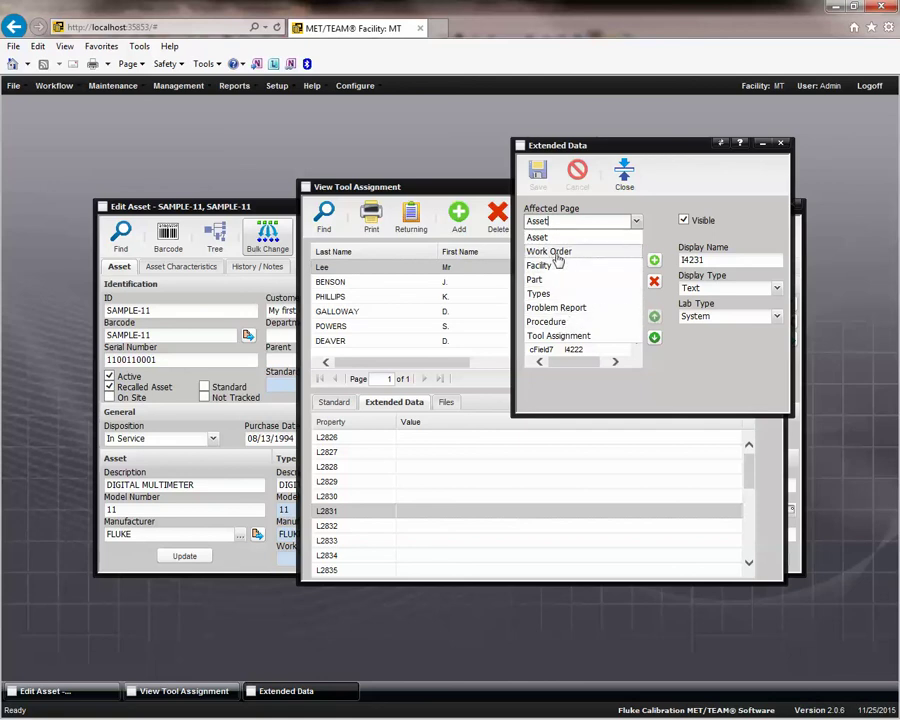
{"action": "left_click", "coordinate": [570, 338]}
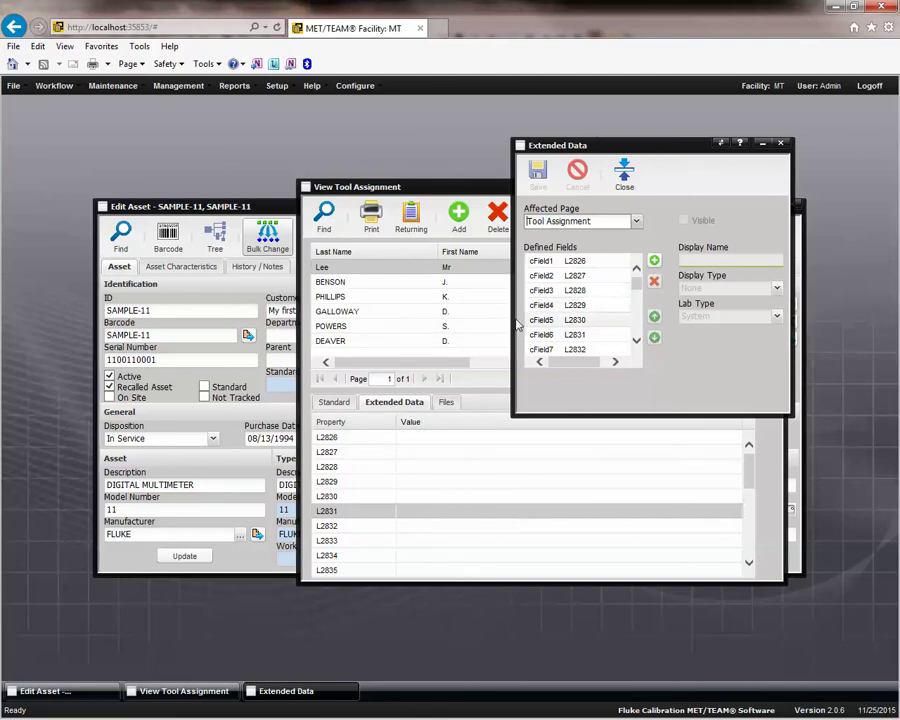
{"action": "left_click", "coordinate": [589, 305]}
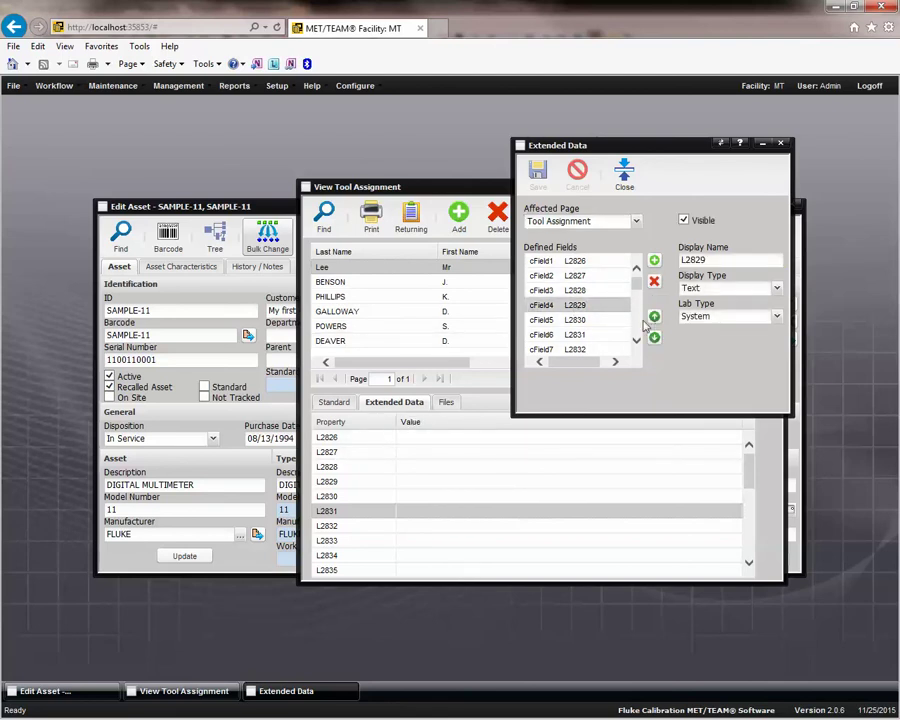
{"action": "left_click", "coordinate": [566, 262]}
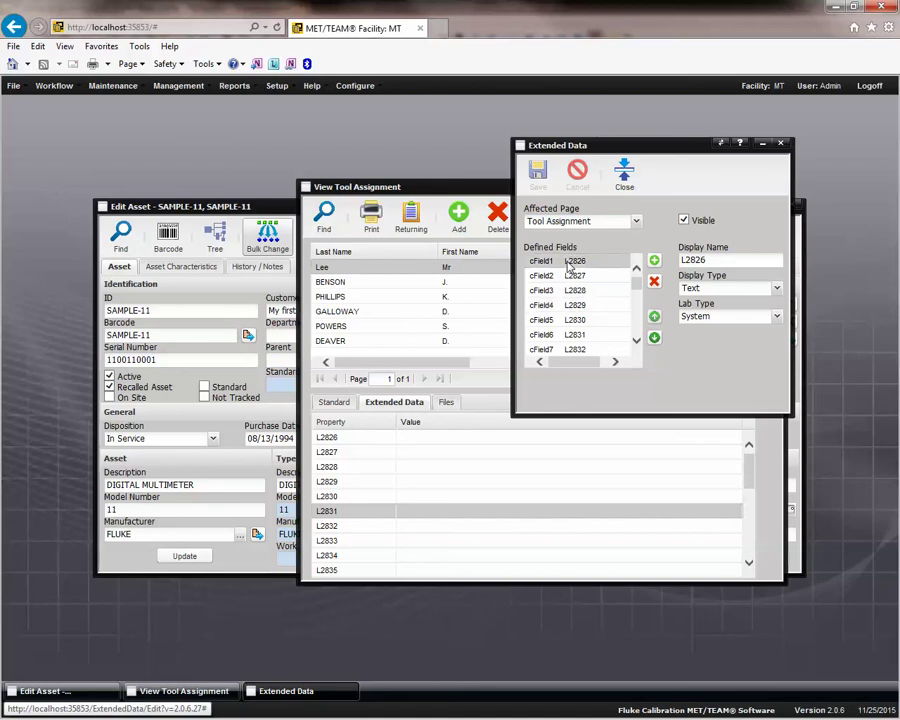
{"action": "double_click", "coordinate": [725, 262]}
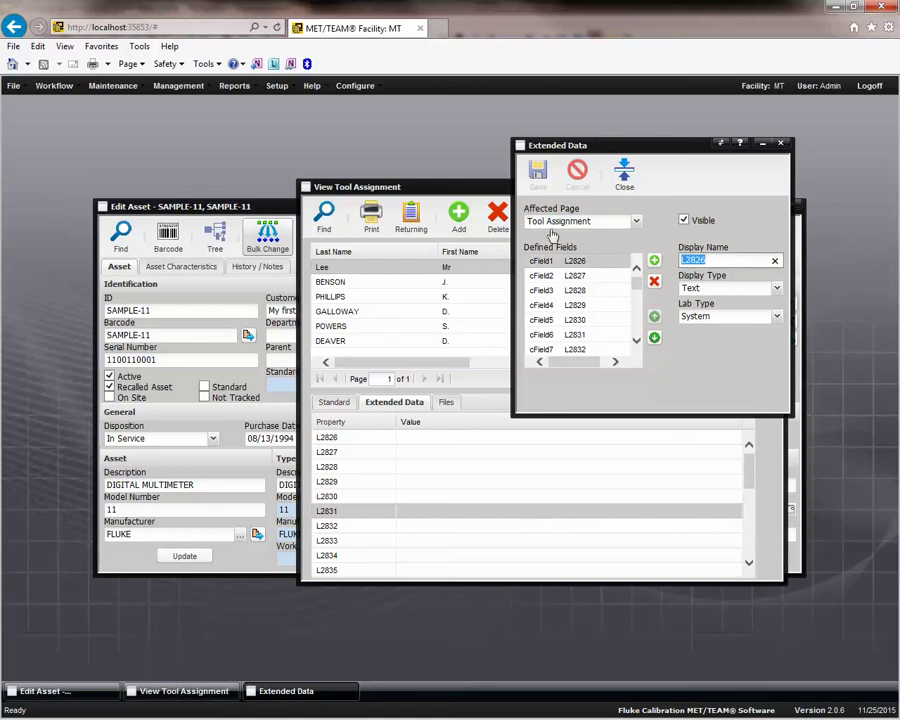
Check the Extended Data help, then close the setup and View Tool Assignment windows.
{"action": "left_click", "coordinate": [741, 147]}
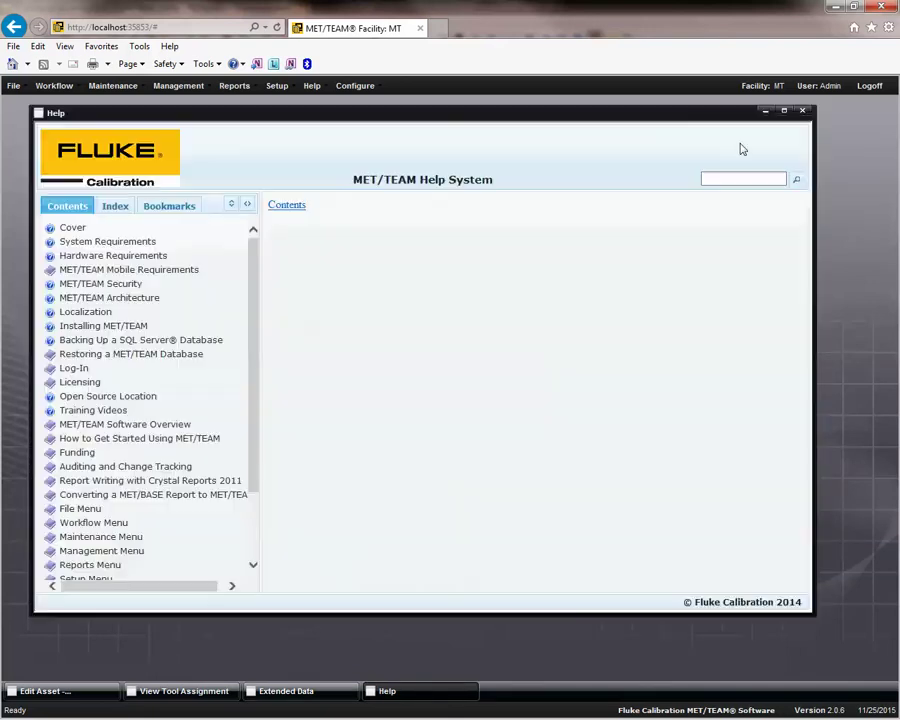
{"action": "left_click", "coordinate": [802, 111]}
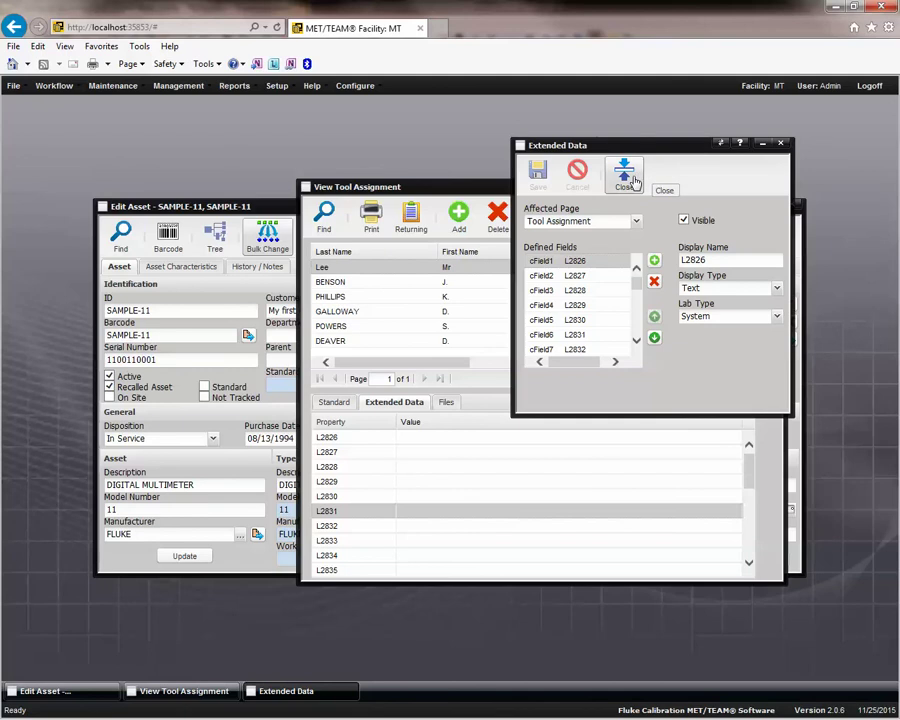
{"action": "left_click", "coordinate": [624, 176]}
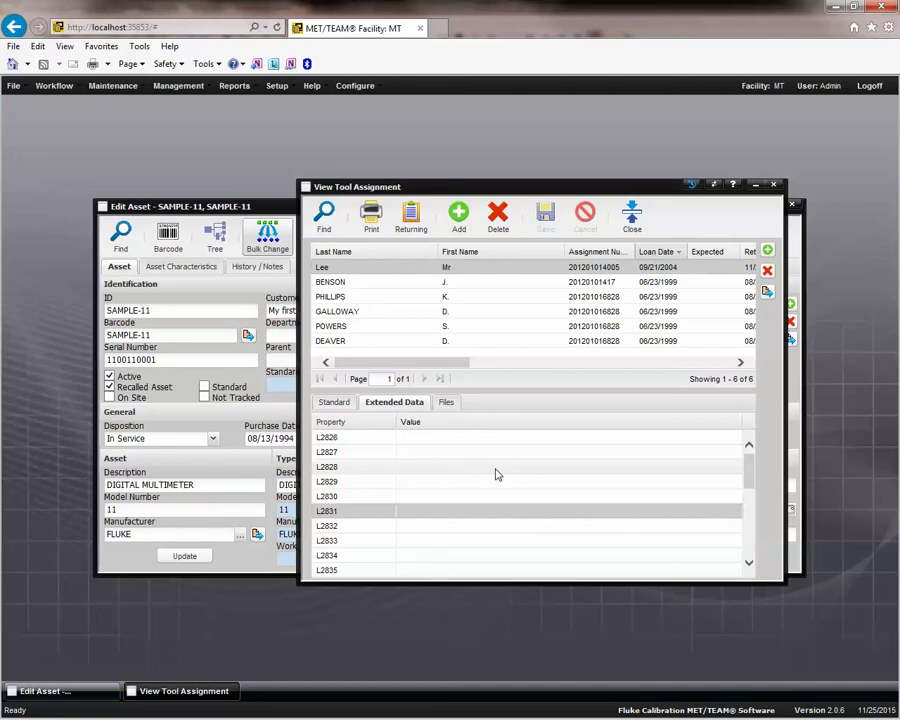
{"action": "left_click", "coordinate": [633, 214]}
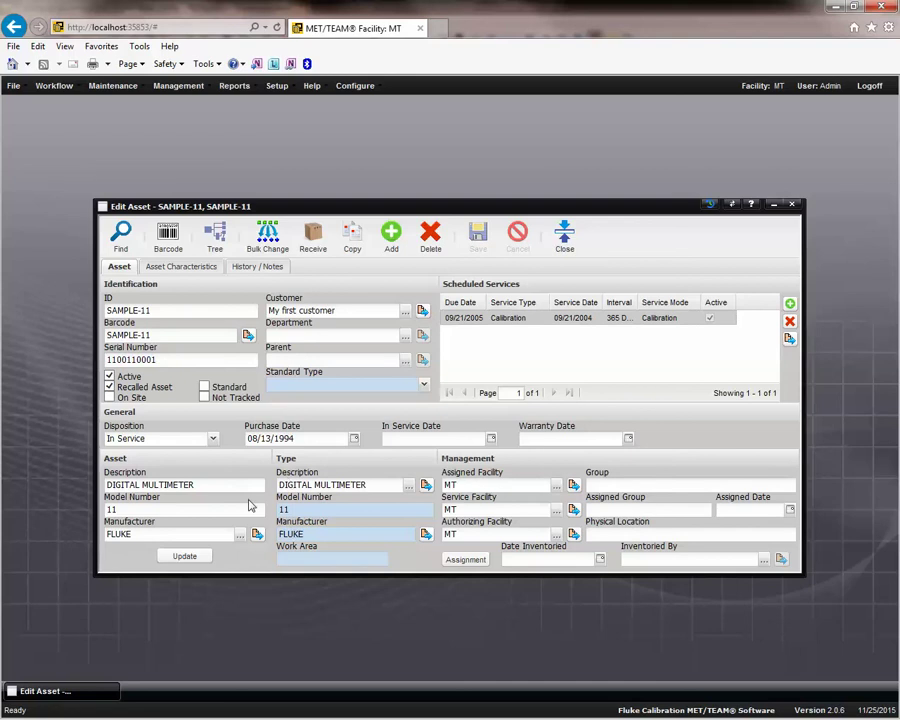
Review SAMPLE-11's characteristics (Item Cost 79.95, Quantity 1, EX Data like IDSRC MAN), then show the Configure menu.
{"action": "left_click", "coordinate": [195, 270]}
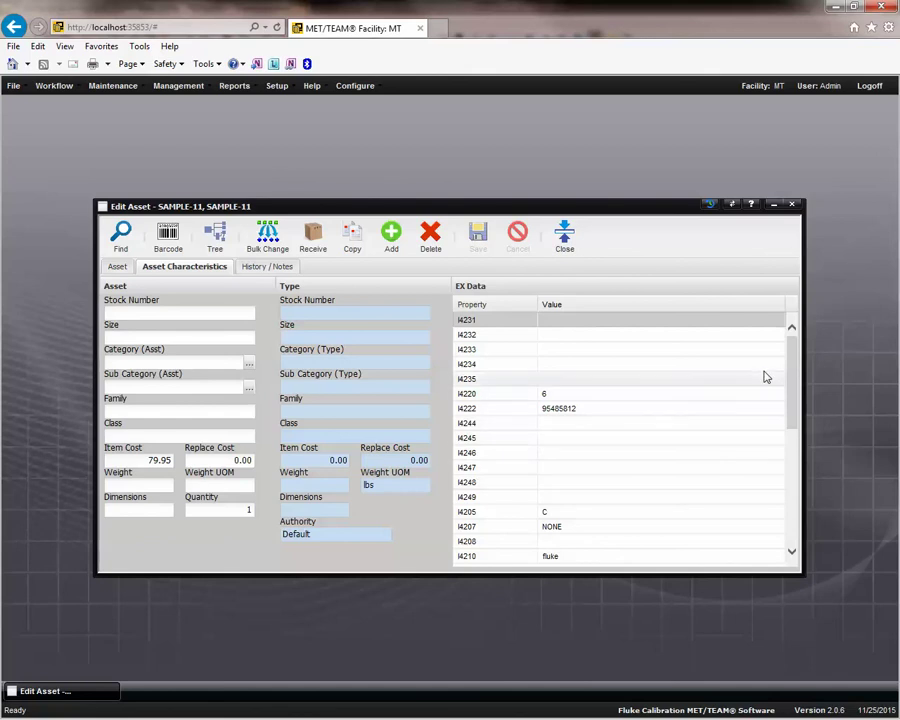
{"action": "left_click_drag", "start_coordinate": [790, 358], "coordinate": [798, 481]}
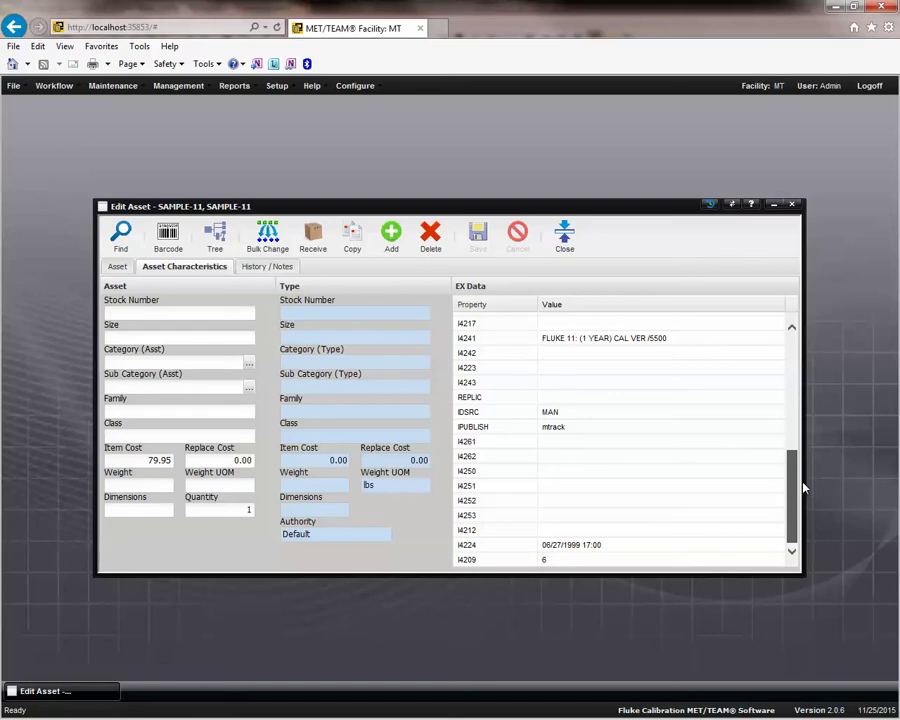
{"action": "mouse_move", "coordinate": [803, 487]}
{"action": "left_mouse_down"}
{"action": "mouse_move", "coordinate": [805, 337]}
{"action": "mouse_move", "coordinate": [818, 484]}
{"action": "left_mouse_up"}
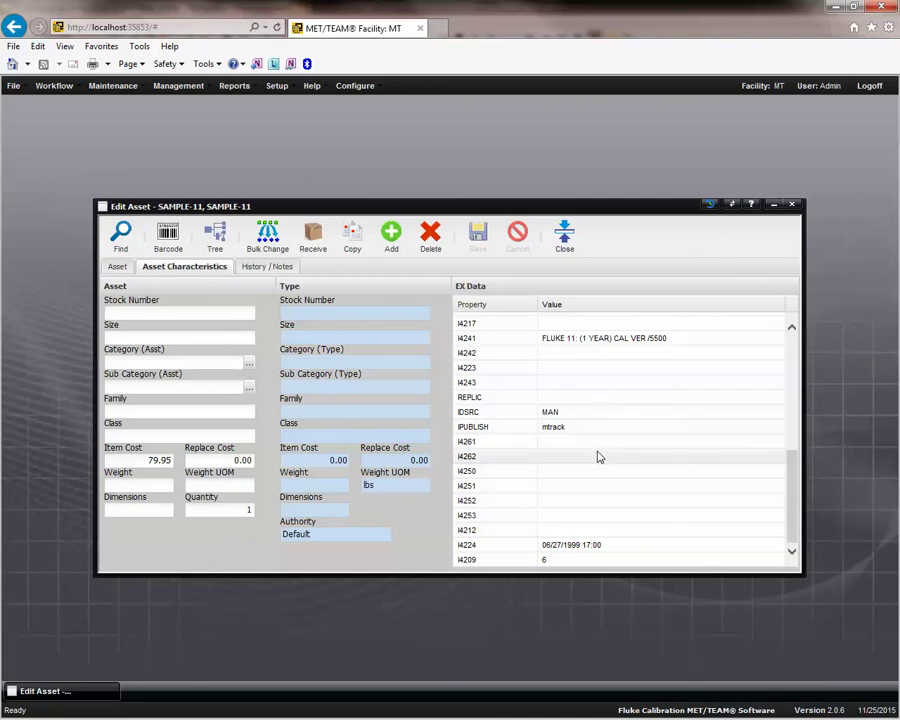
{"action": "left_click", "coordinate": [117, 270]}
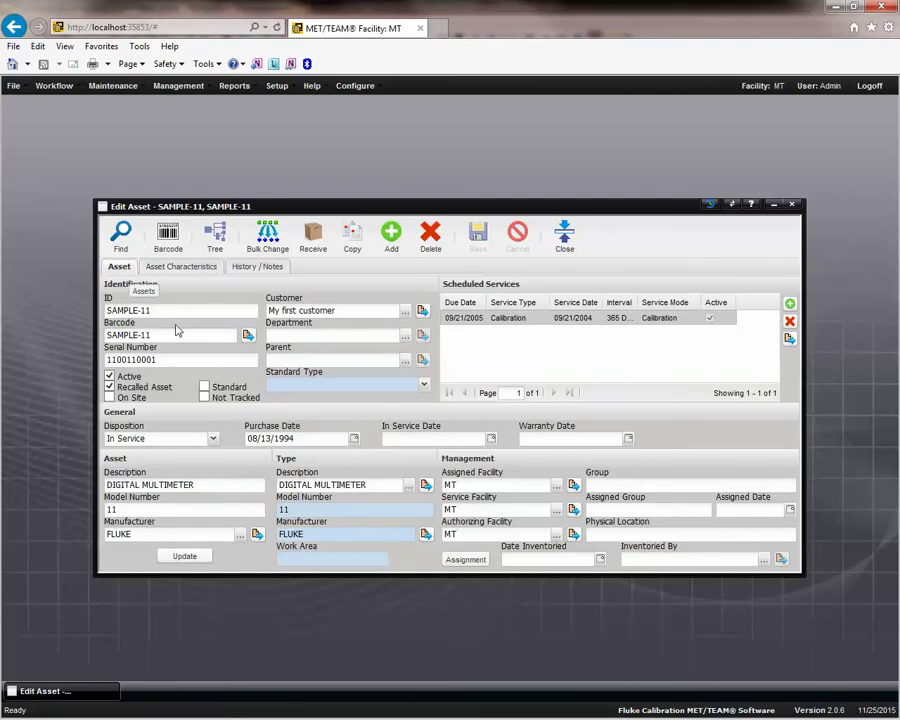
{"action": "left_click", "coordinate": [203, 270]}
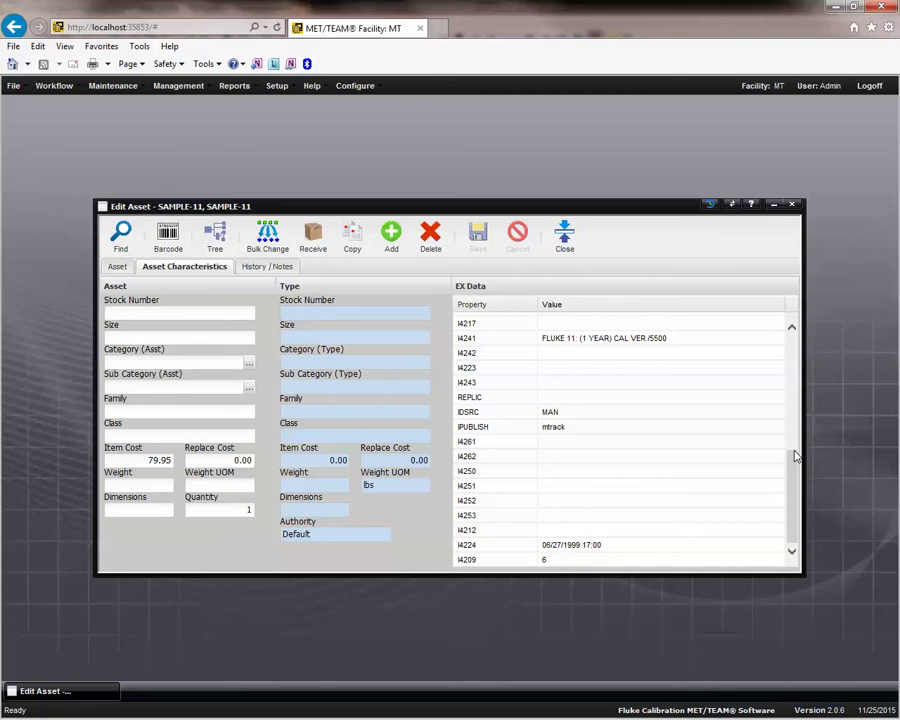
{"action": "left_click", "coordinate": [352, 86]}
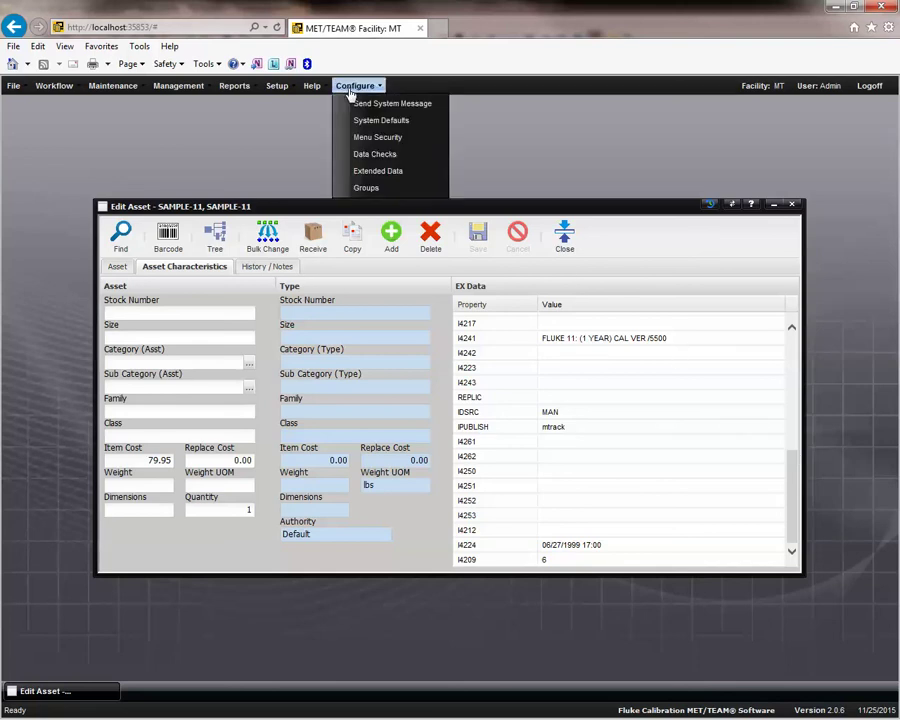
{"action": "left_click", "coordinate": [413, 174]}
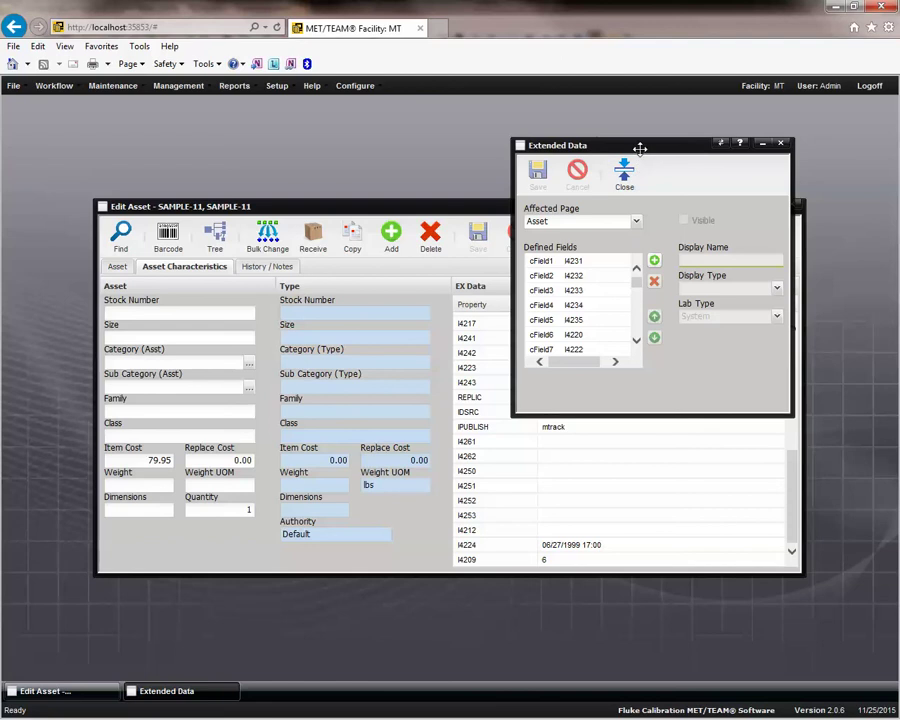
{"action": "left_click_drag", "start_coordinate": [636, 146], "coordinate": [684, 153]}
{"action": "left_click", "coordinate": [497, 201]}
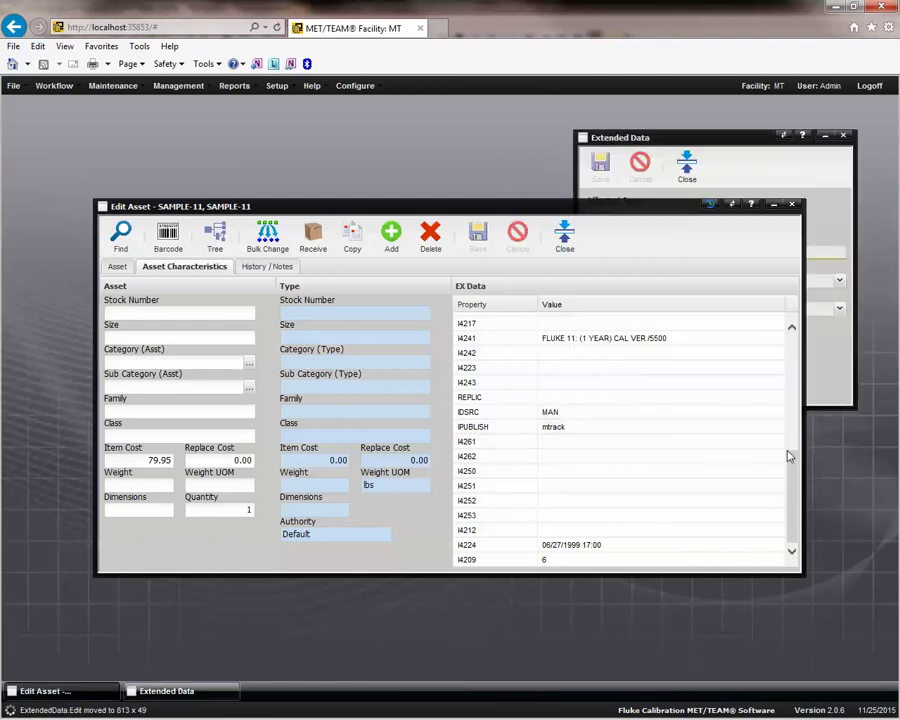
{"action": "left_click_drag", "start_coordinate": [791, 456], "coordinate": [792, 335]}
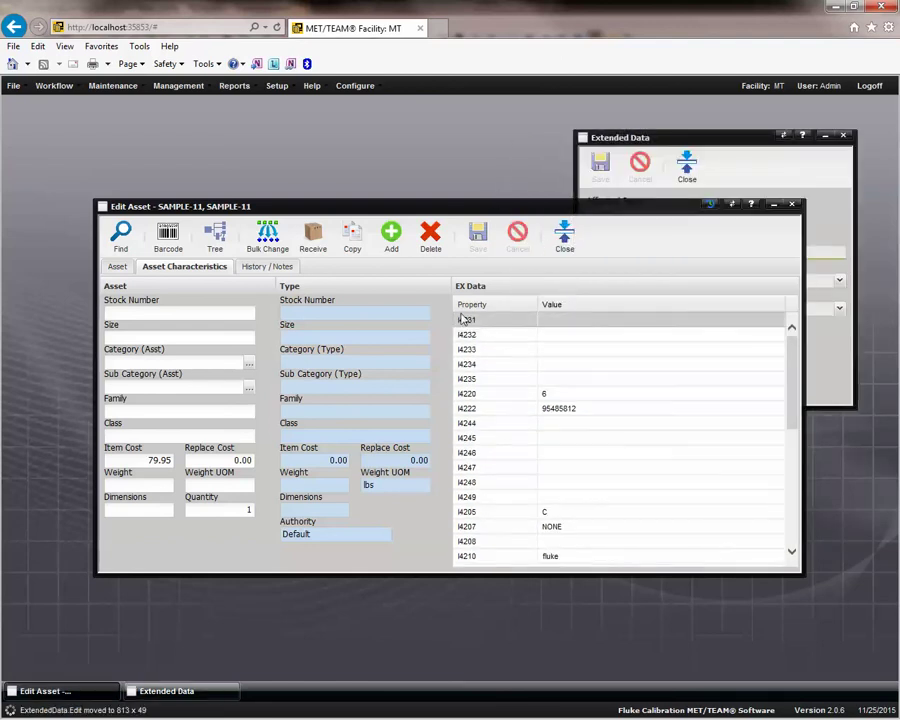
{"action": "left_click", "coordinate": [654, 136]}
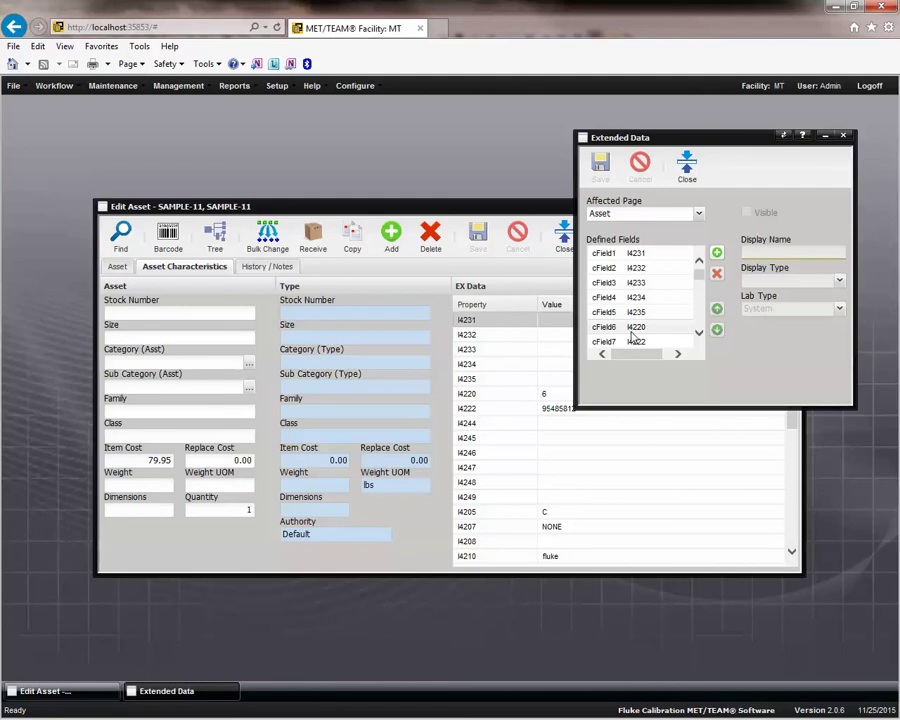
{"action": "left_click", "coordinate": [688, 167]}
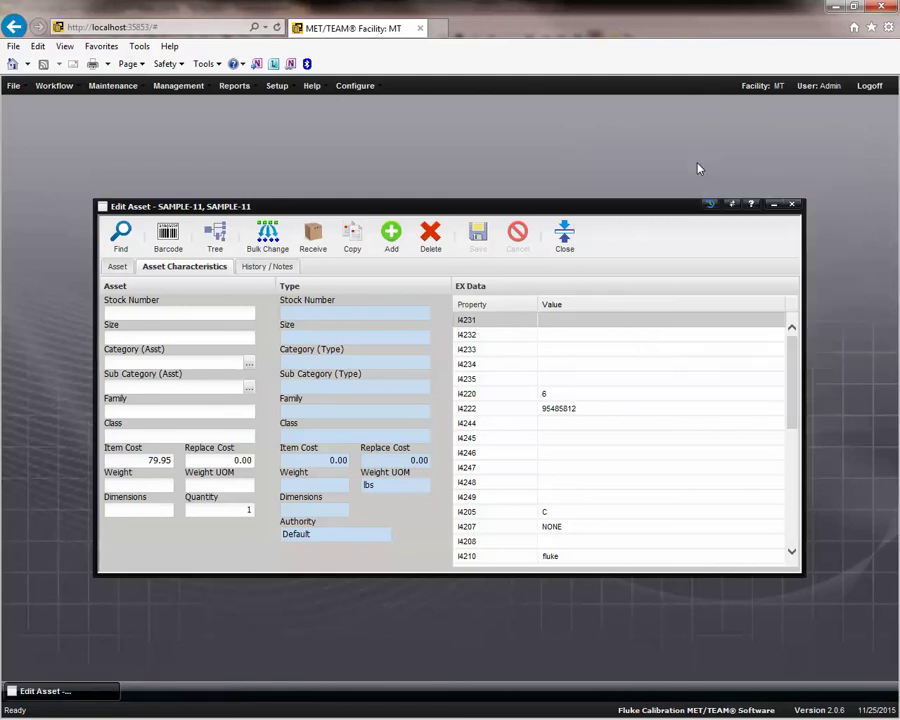
Switch from the Asset tab to SAMPLE-11's History / Notes tab with its 10 closed service records.
{"action": "left_click", "coordinate": [117, 267]}
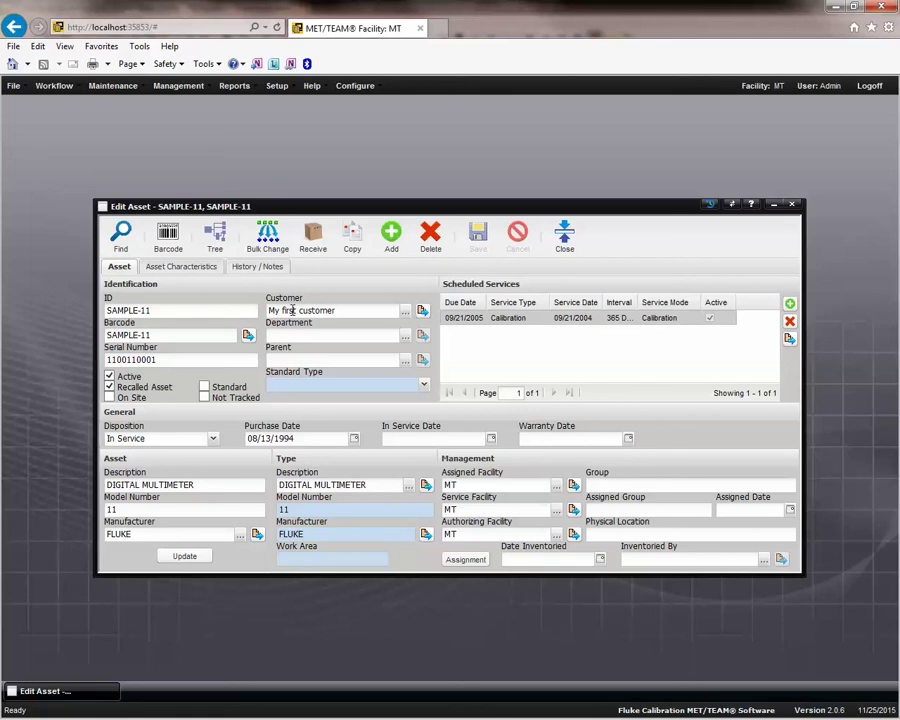
{"action": "left_click", "coordinate": [258, 267]}
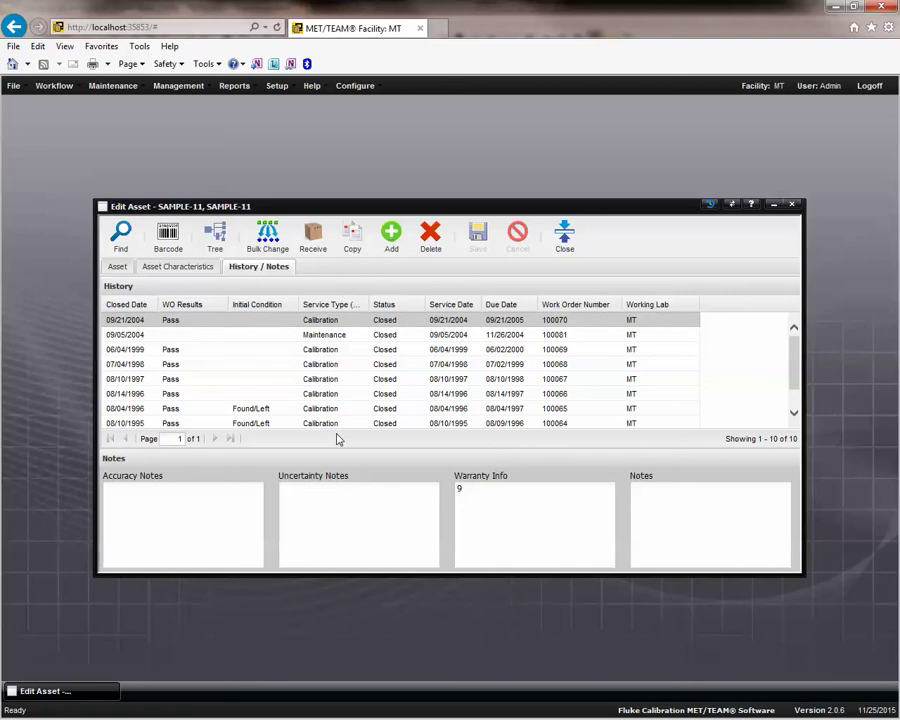
{"action": "left_click", "coordinate": [118, 266]}
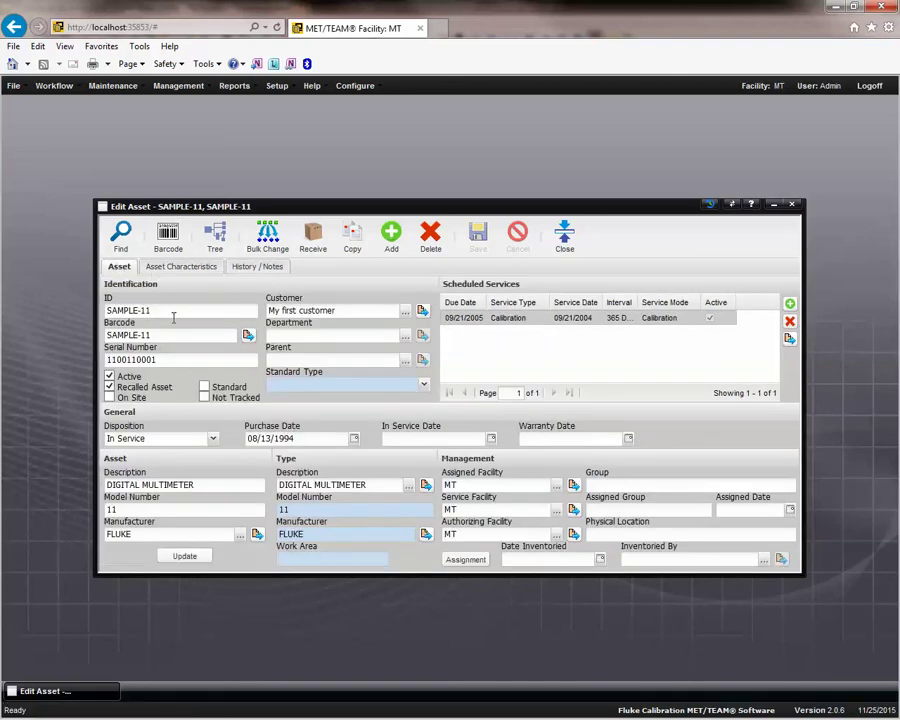
{"action": "left_click", "coordinate": [259, 268]}
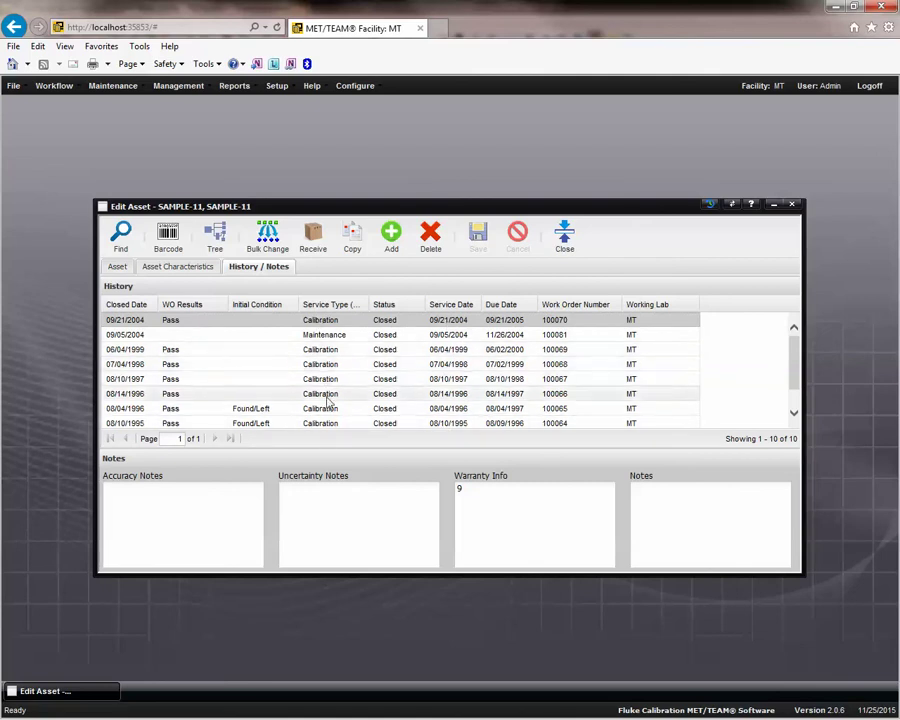
Select the 09/05/2004 maintenance and 09/21/2004 calibration records in the history grid.
{"action": "left_click", "coordinate": [340, 334]}
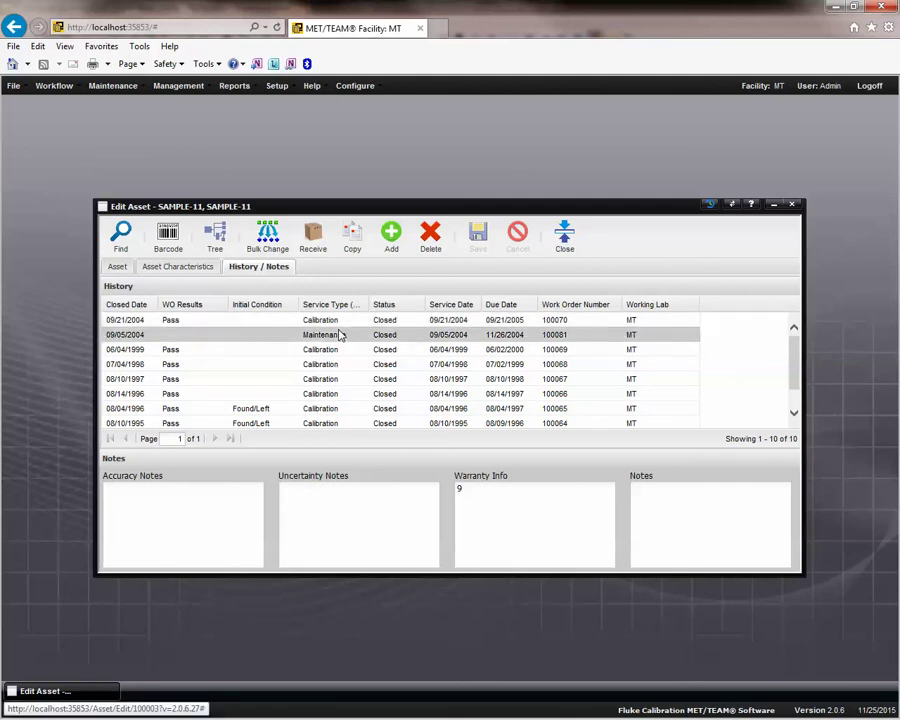
{"action": "left_click", "coordinate": [128, 322]}
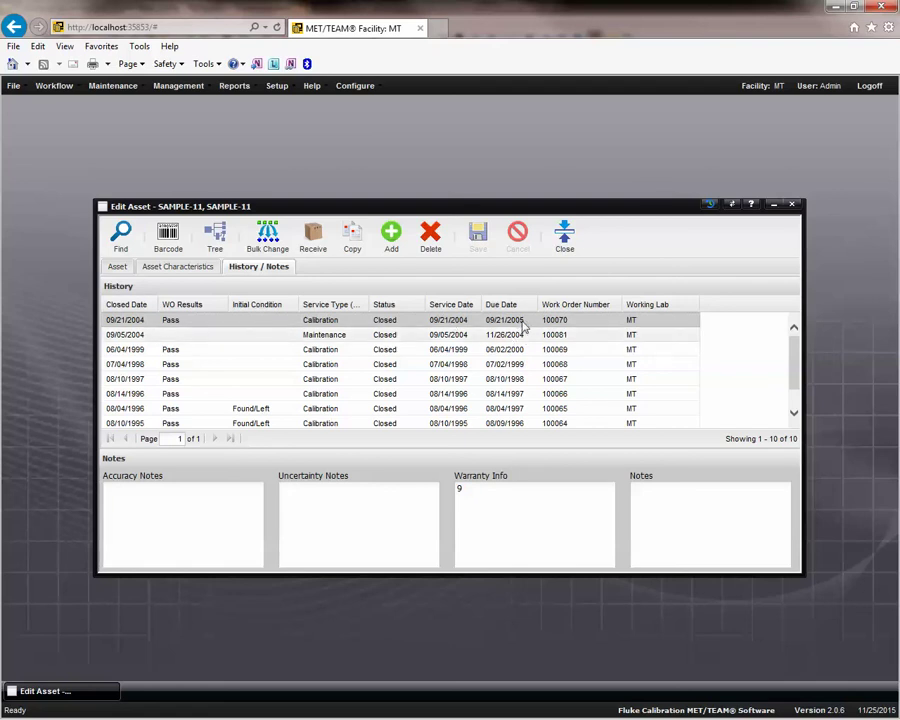
{"action": "left_click", "coordinate": [442, 338]}
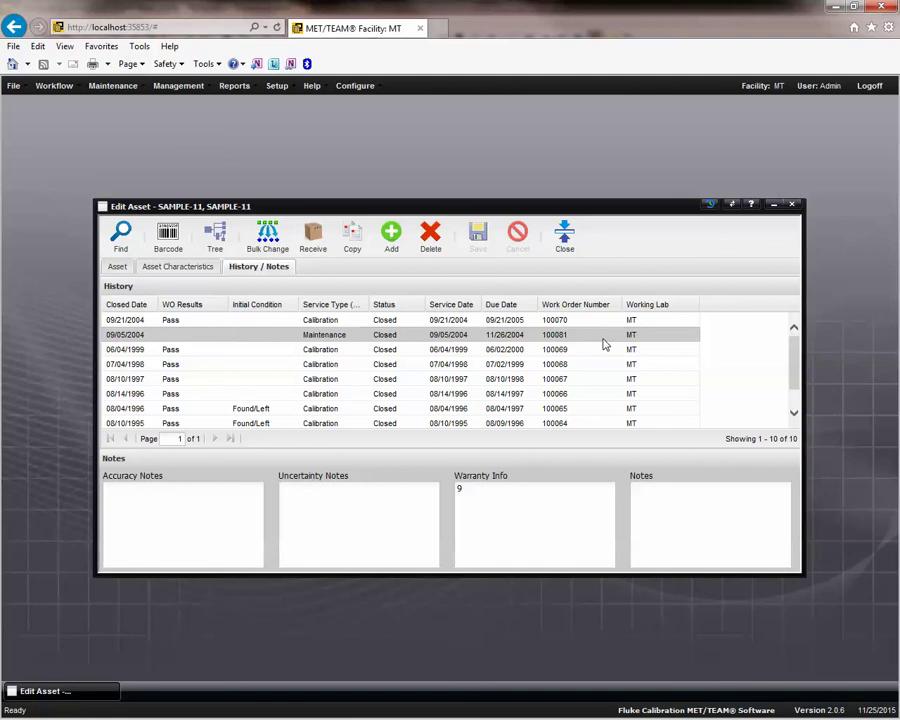
Open work order 100070 from the 09/21/2004 history row and reposition the Edit Work Order window over the asset record.
{"action": "double_click", "coordinate": [342, 322]}
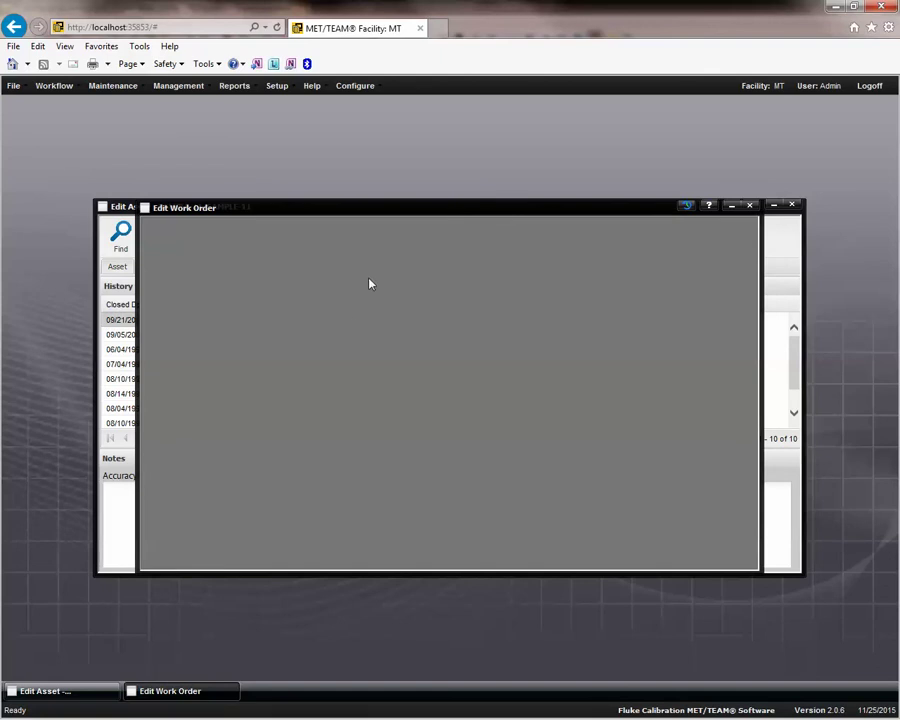
{"action": "left_click_drag", "start_coordinate": [415, 213], "coordinate": [431, 161]}
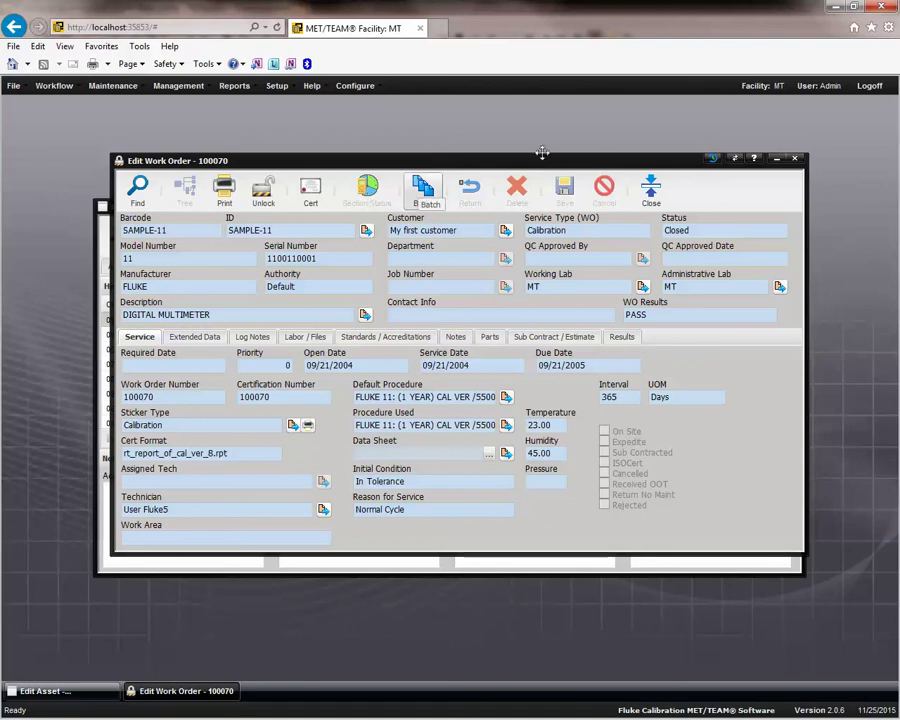
{"action": "left_click", "coordinate": [423, 192]}
{"action": "left_click_drag", "start_coordinate": [602, 158], "coordinate": [599, 447]}
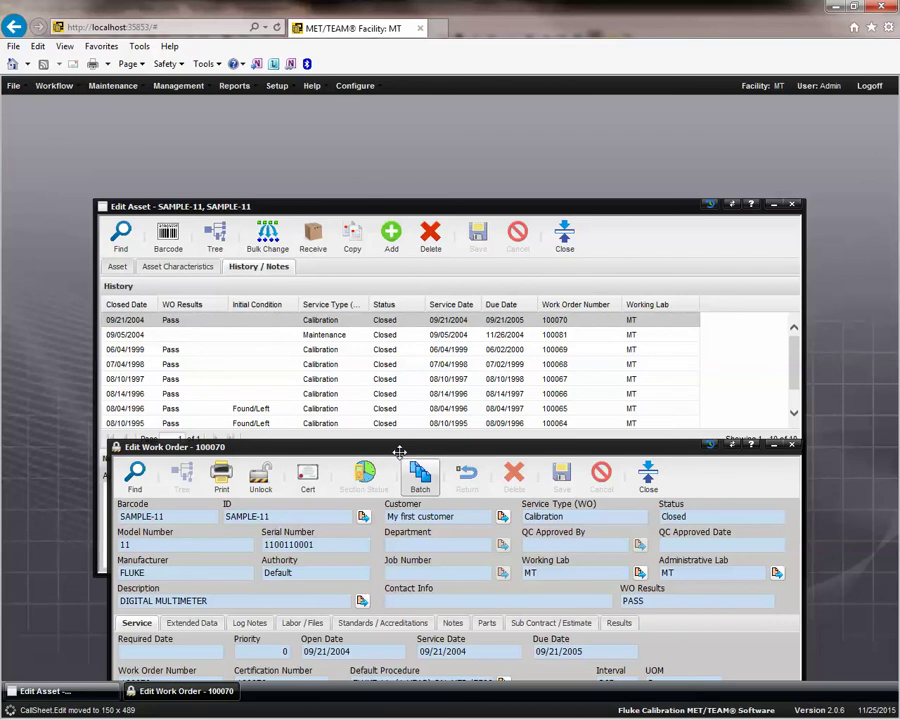
{"action": "left_click_drag", "start_coordinate": [399, 449], "coordinate": [428, 163]}
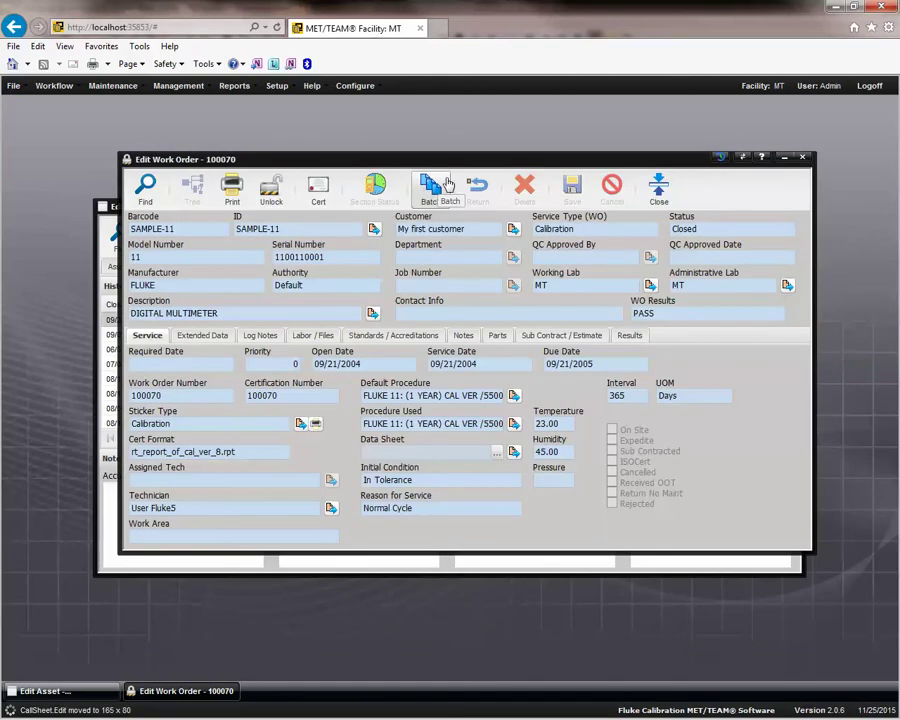
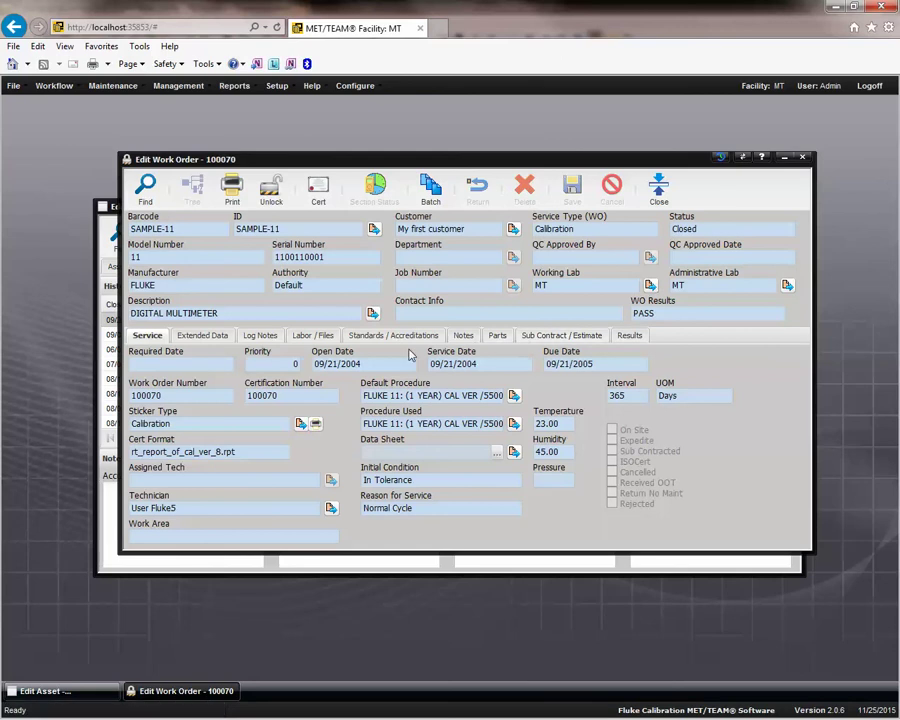
Scroll through work order 100070's Extended Data properties, then view its empty Log Notes.
{"action": "left_click", "coordinate": [221, 339]}
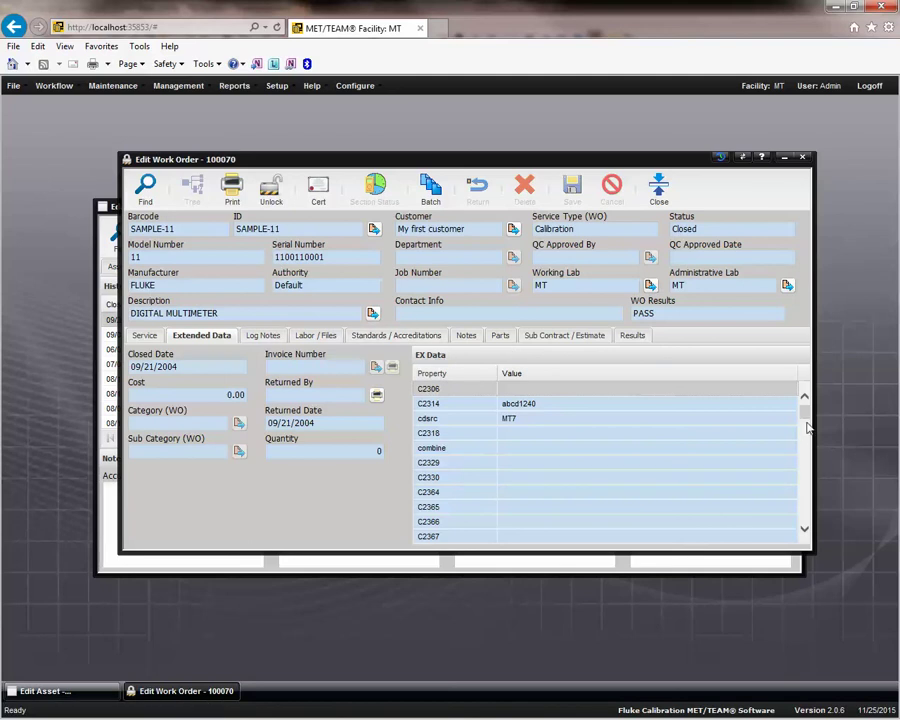
{"action": "left_click_drag", "start_coordinate": [807, 418], "coordinate": [806, 466]}
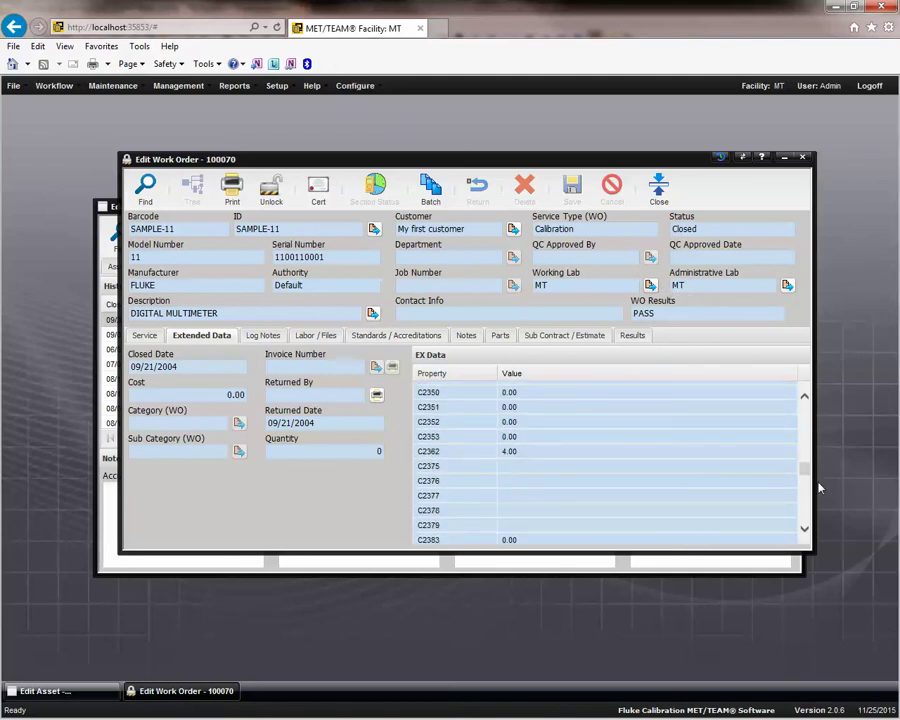
{"action": "left_click_drag", "start_coordinate": [806, 472], "coordinate": [814, 405]}
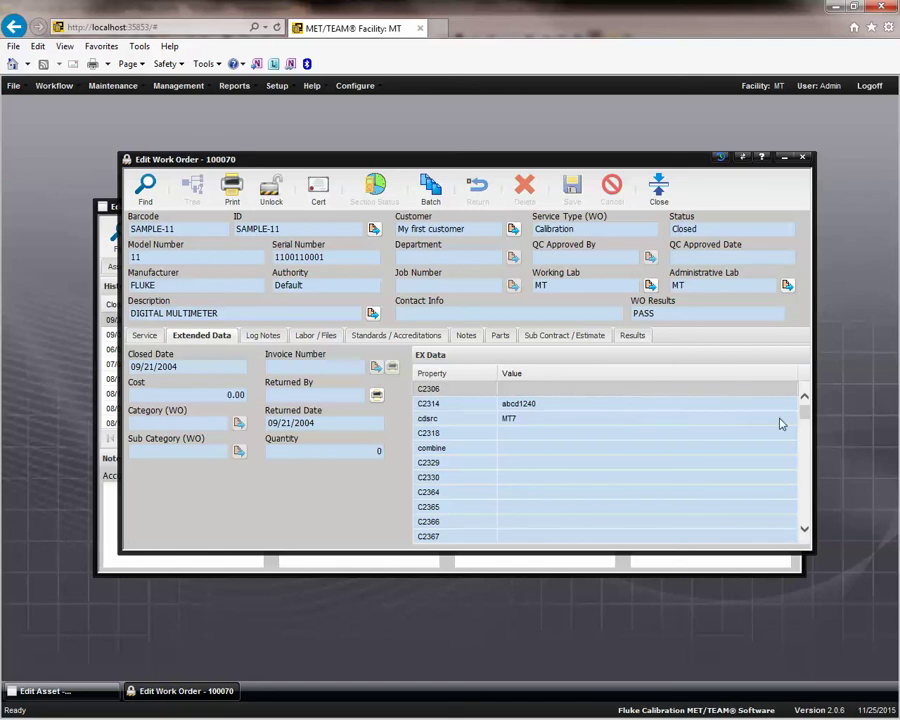
{"action": "mouse_move", "coordinate": [806, 411]}
{"action": "left_mouse_down"}
{"action": "mouse_move", "coordinate": [804, 445]}
{"action": "mouse_move", "coordinate": [800, 404]}
{"action": "left_mouse_up"}
{"action": "left_click", "coordinate": [262, 336]}
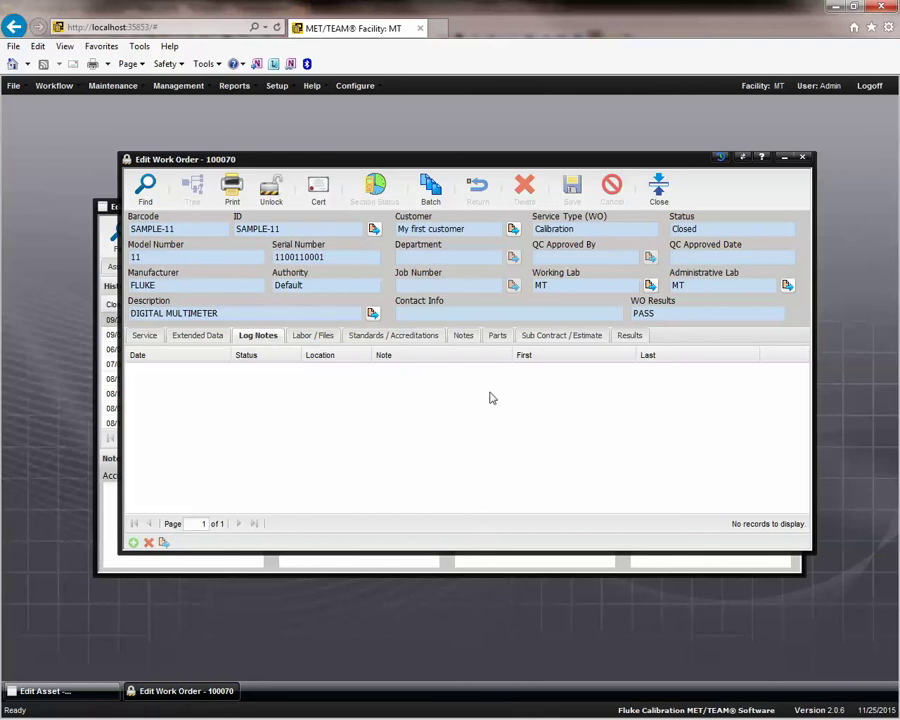
Step through work order 100070's Labor / Files, Standards / Accreditations, Notes, Parts and Sub Contract / Estimate sections.
{"action": "left_click", "coordinate": [317, 336]}
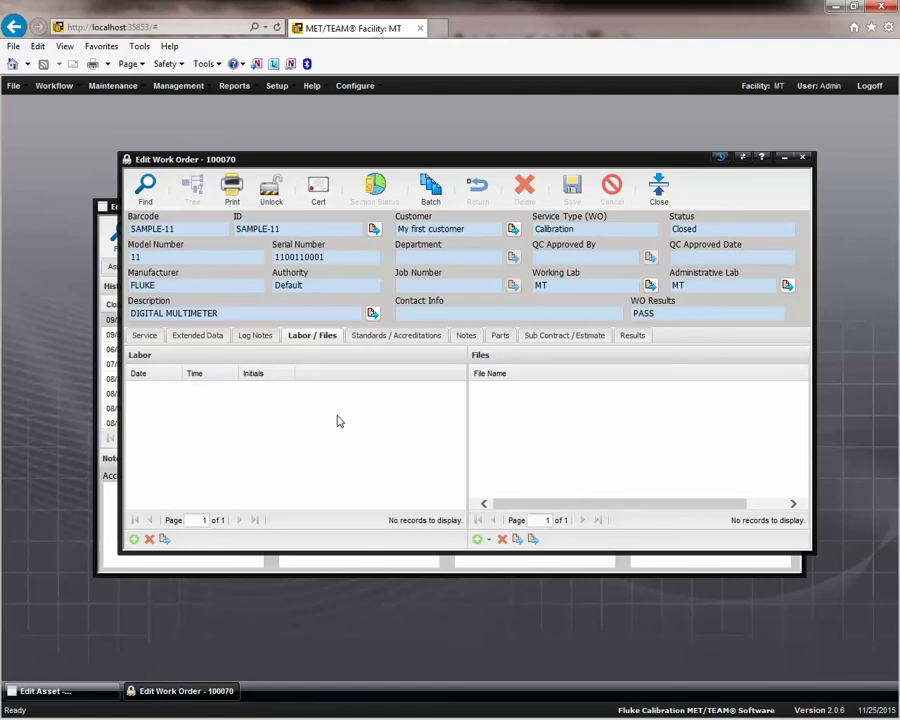
{"action": "left_click", "coordinate": [411, 339]}
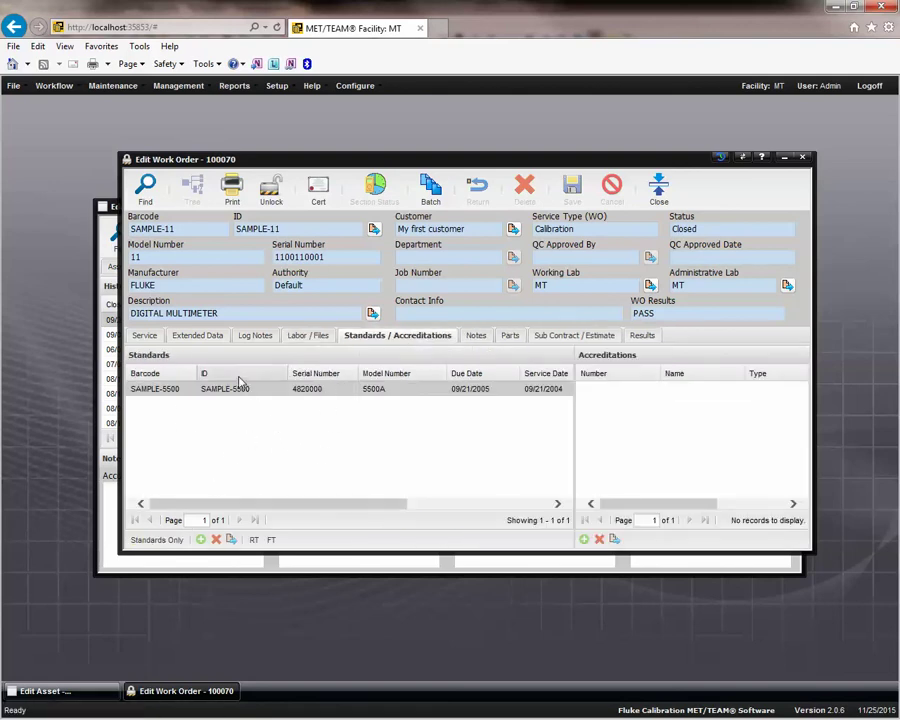
{"action": "left_click", "coordinate": [476, 337]}
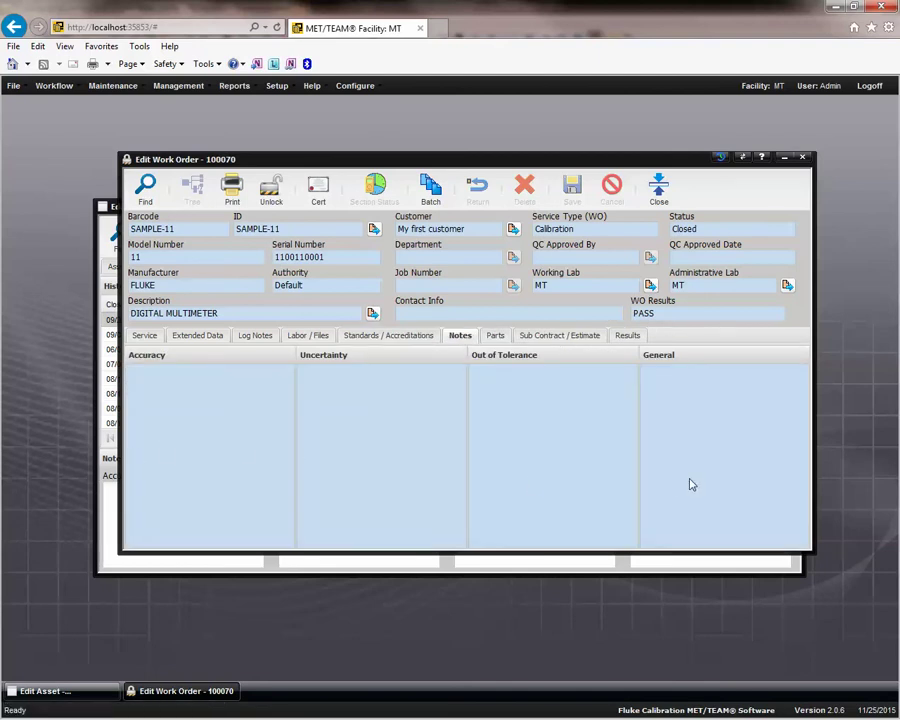
{"action": "left_click", "coordinate": [497, 337]}
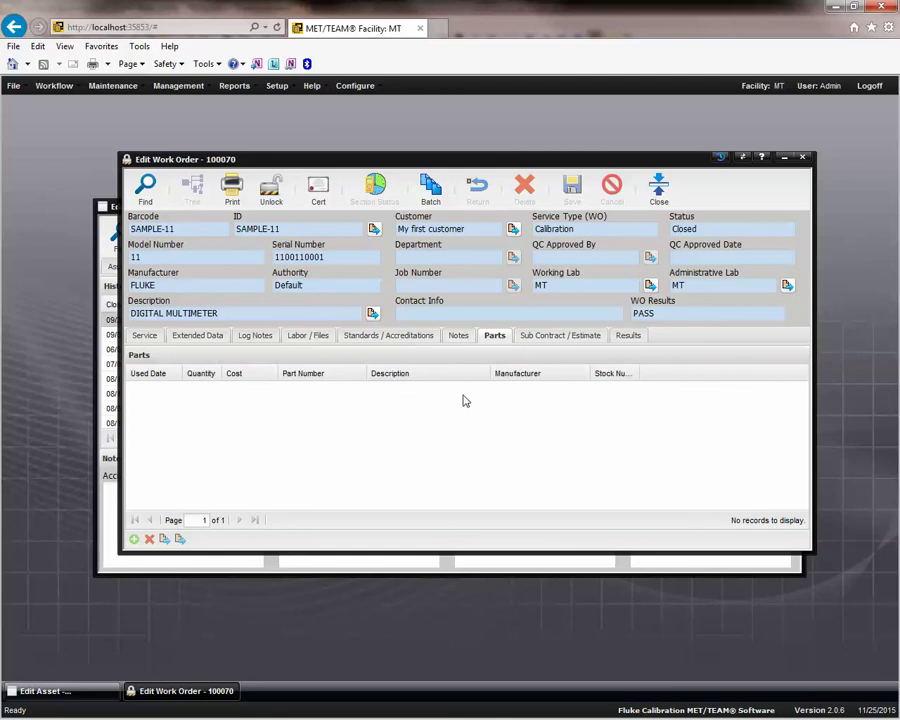
{"action": "left_click", "coordinate": [556, 337]}
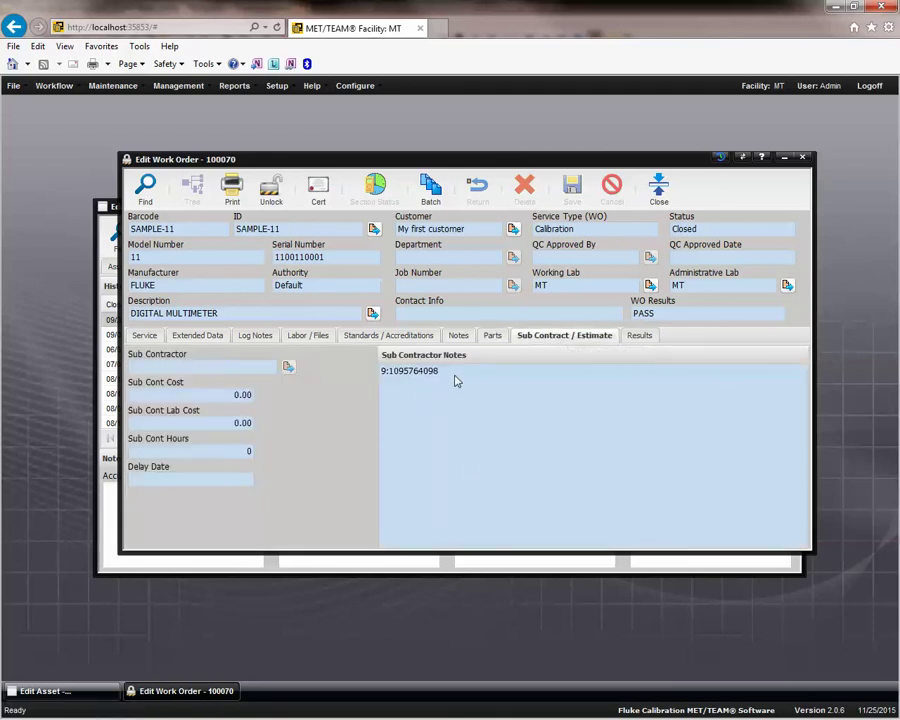
Select the full Sub Contractor Notes text, then view the work order's empty Results.
{"action": "double_click", "coordinate": [457, 377]}
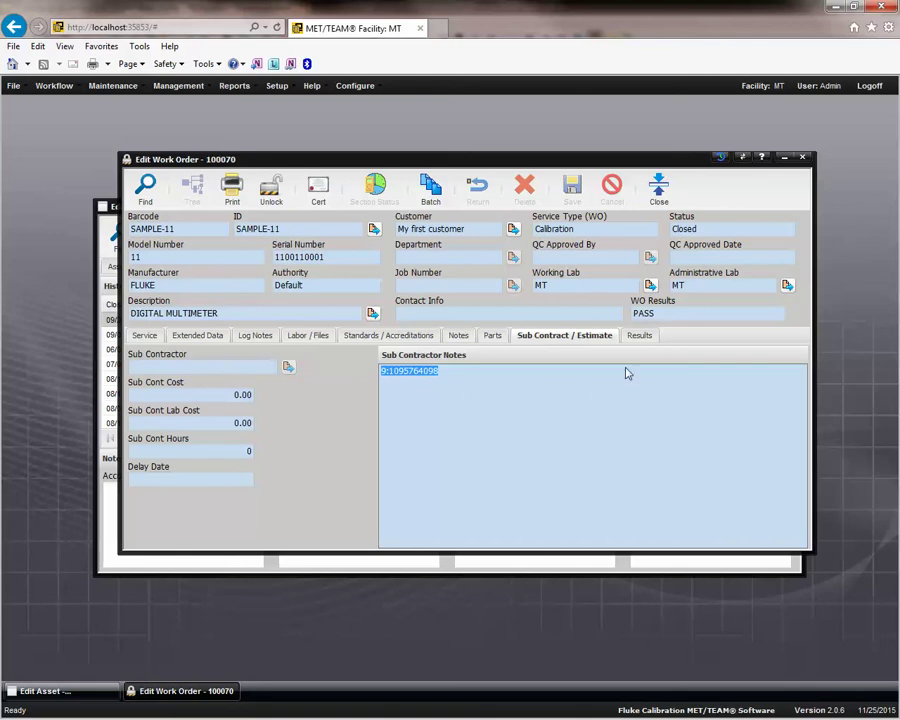
{"action": "left_click", "coordinate": [638, 338]}
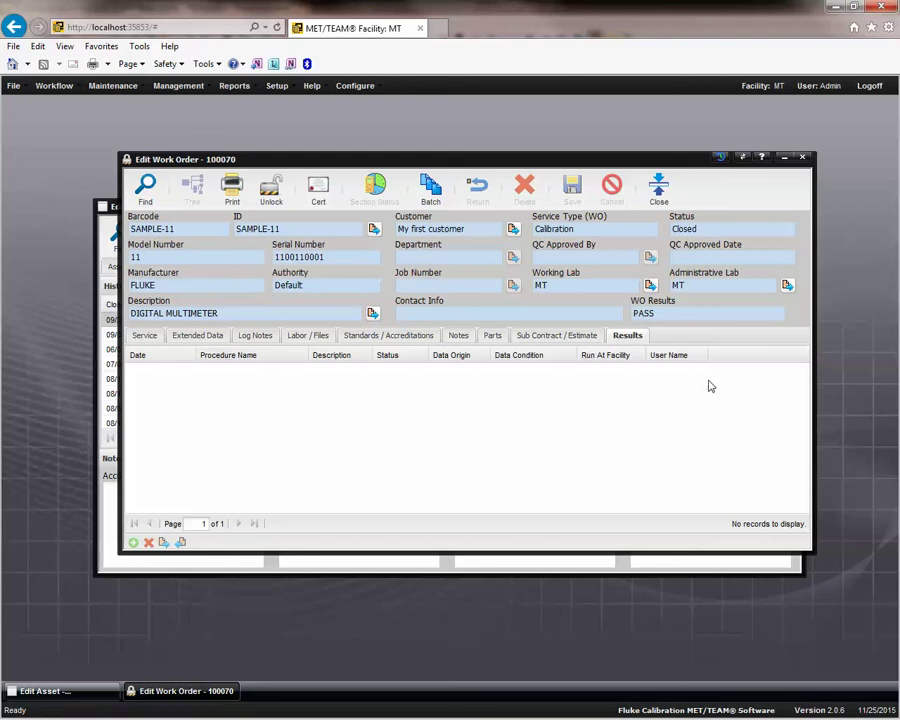
Compare the Service and Results sections, then close work order 100070 back to SAMPLE-11's history list.
{"action": "left_click", "coordinate": [149, 338]}
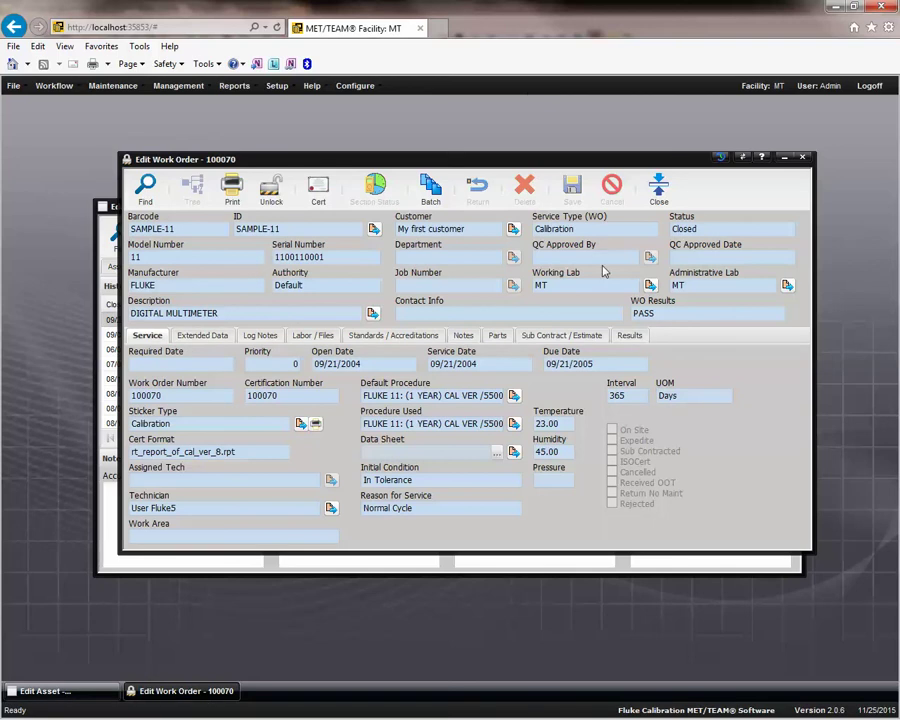
{"action": "left_click", "coordinate": [629, 337]}
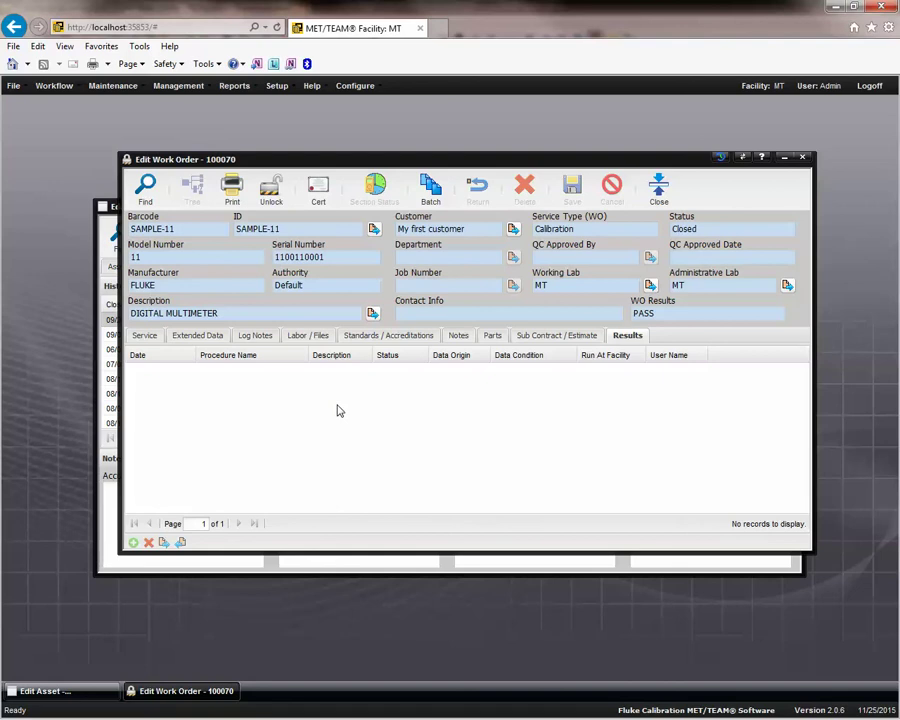
{"action": "left_click", "coordinate": [152, 336]}
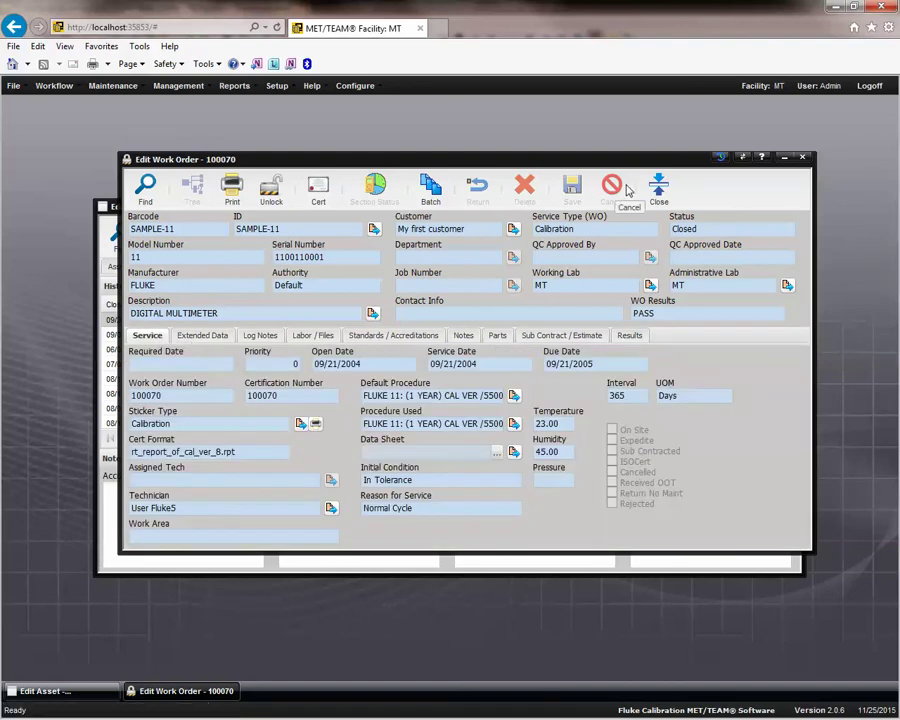
{"action": "left_click", "coordinate": [668, 187]}
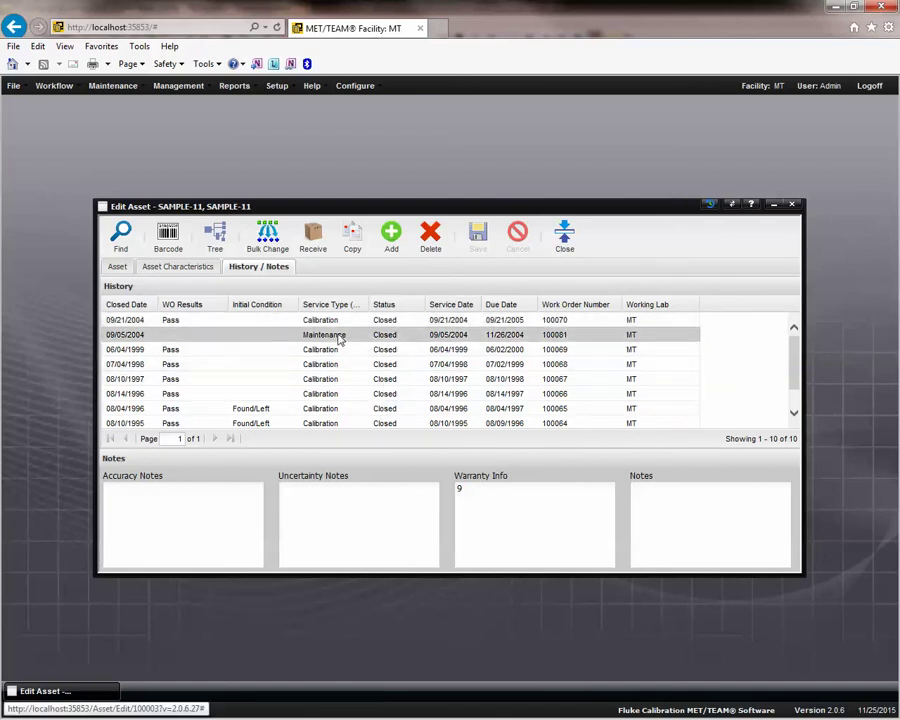
Open maintenance work order 100081 from the 09/05/2004 history row.
{"action": "left_click", "coordinate": [340, 340]}
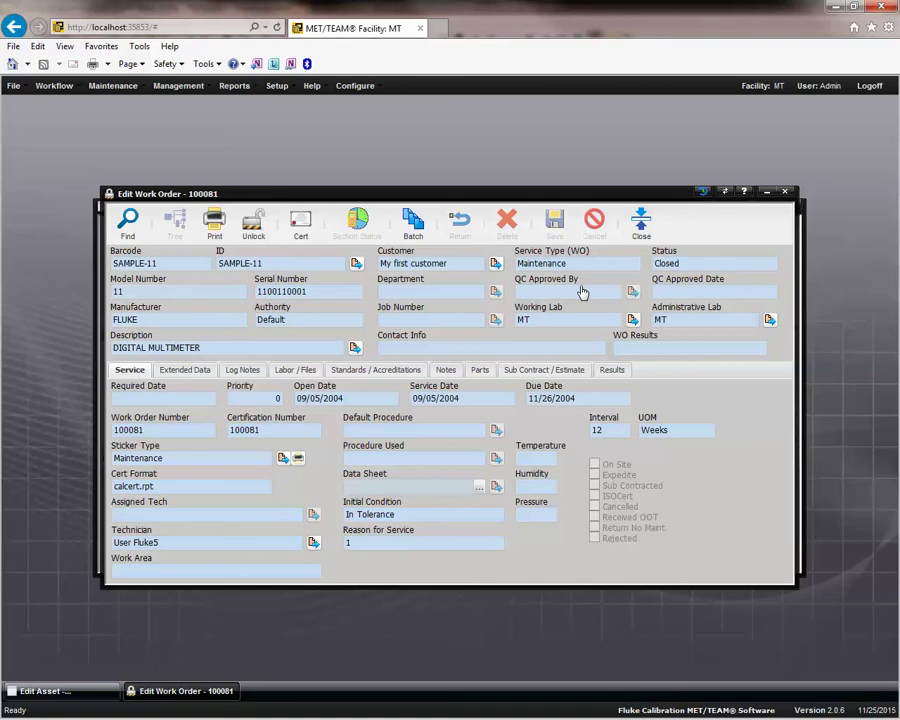
Close work order 100081 and return to SAMPLE-11's Asset tab identification details.
{"action": "left_click", "coordinate": [641, 224]}
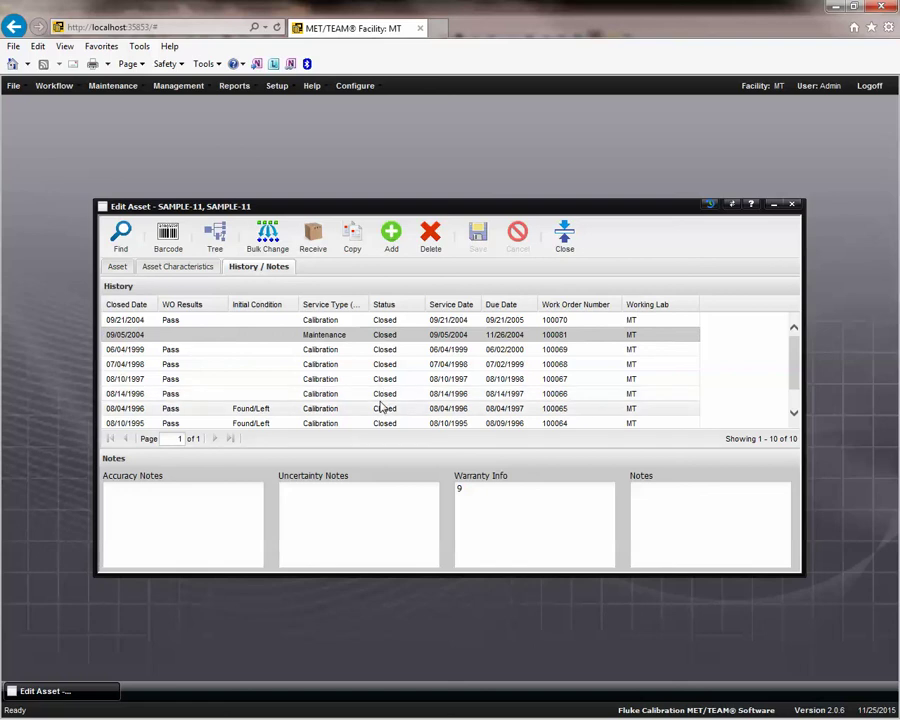
{"action": "left_click", "coordinate": [117, 268]}
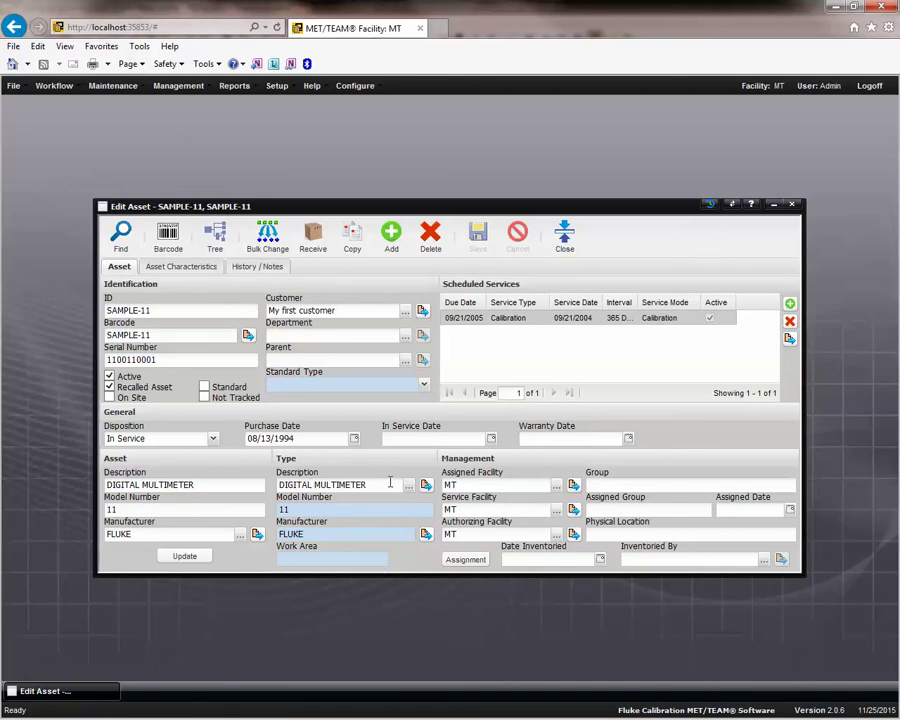
{"action": "left_click", "coordinate": [113, 86]}
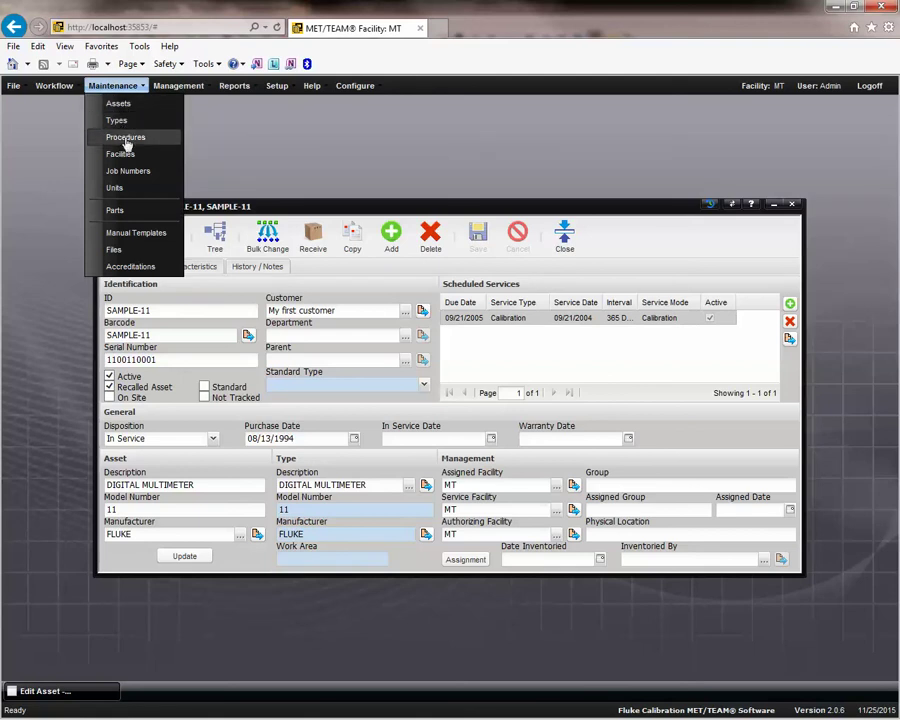
{"action": "left_click", "coordinate": [333, 205]}
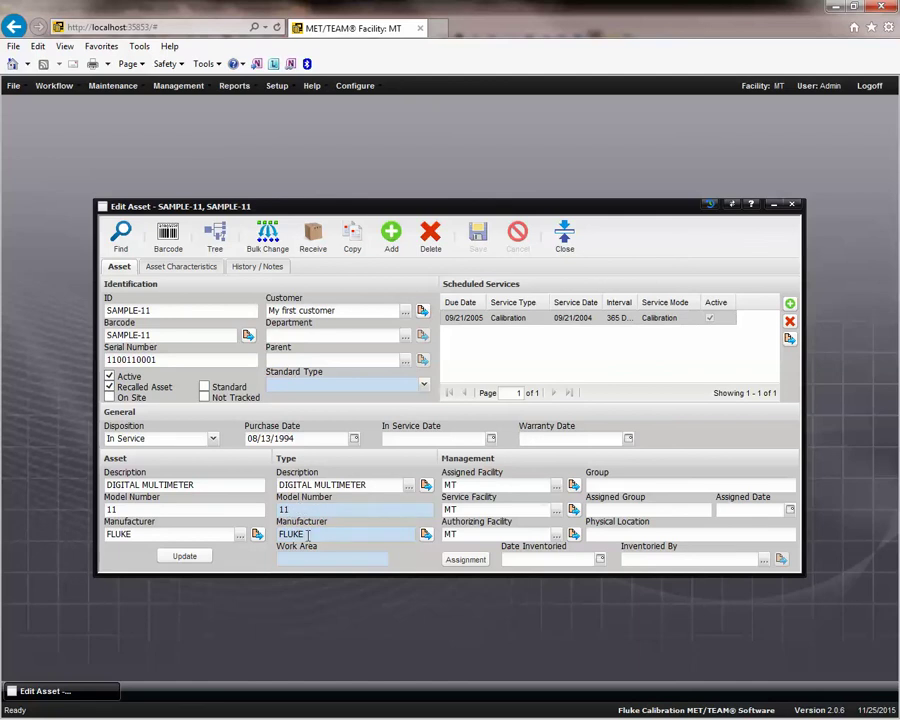
{"action": "left_click", "coordinate": [313, 538]}
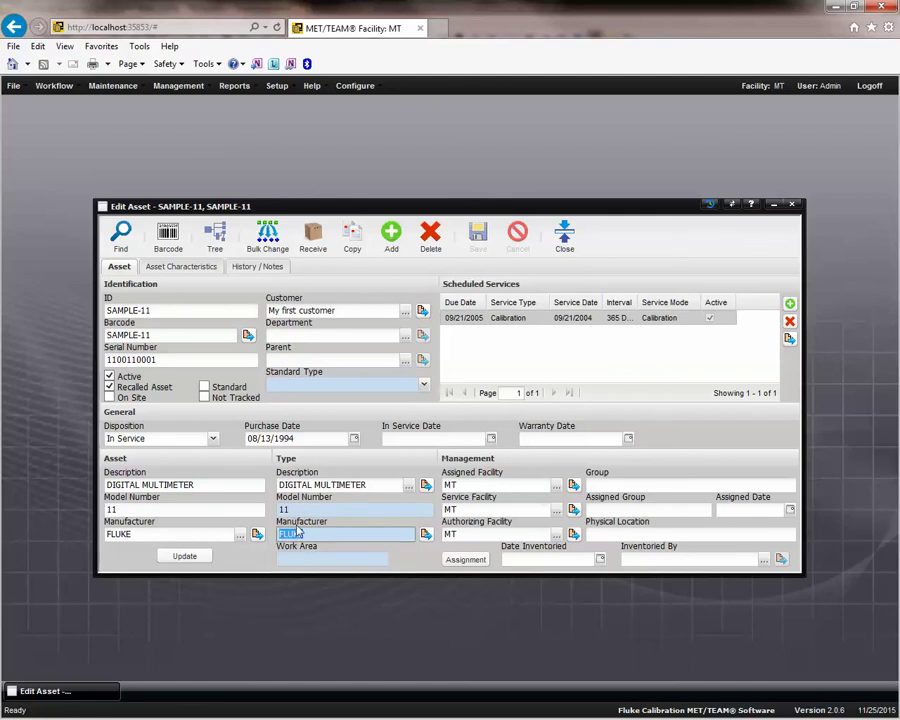
{"action": "left_click", "coordinate": [296, 511]}
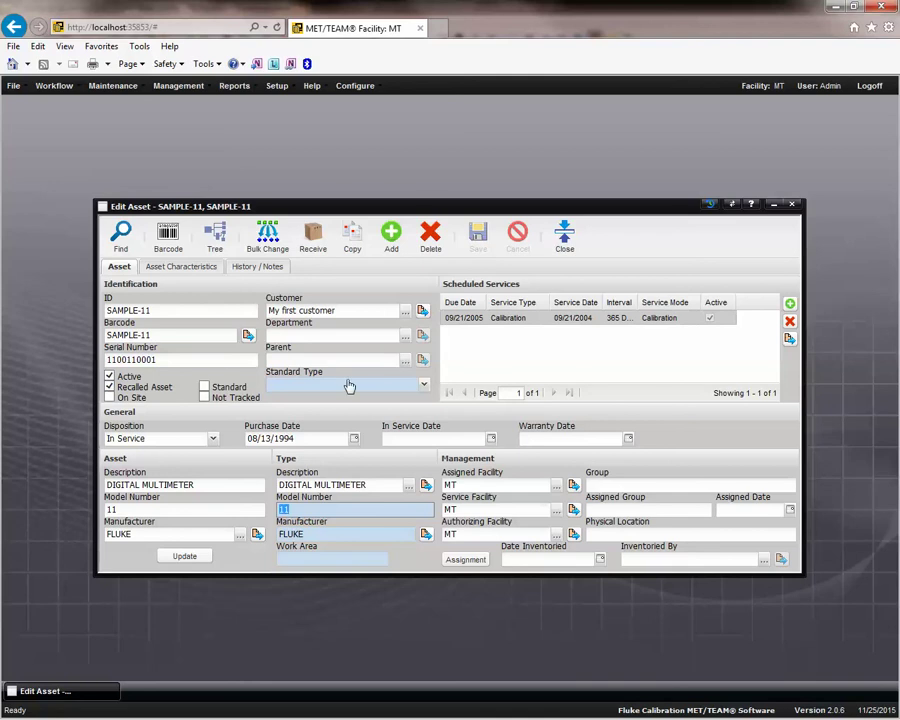
{"action": "left_click", "coordinate": [426, 534]}
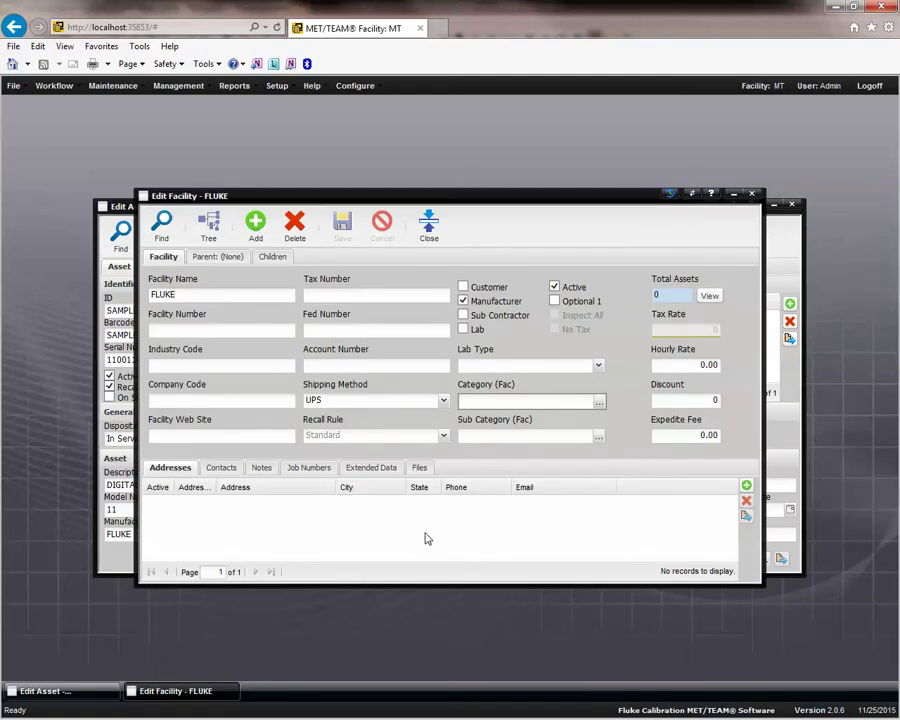
{"action": "left_click", "coordinate": [428, 228]}
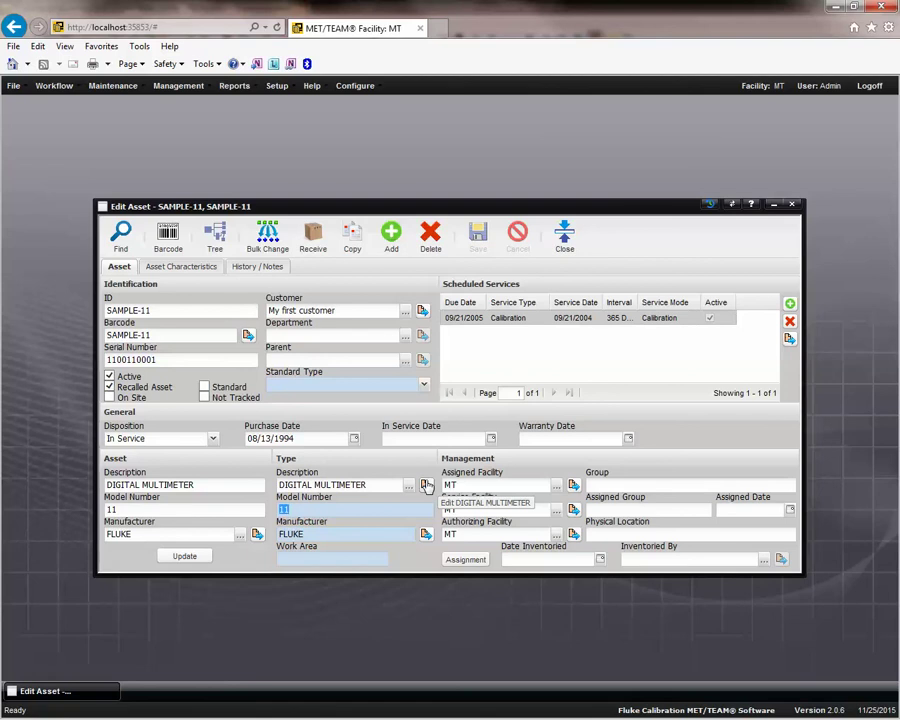
Open SAMPLE-11's linked DIGITAL MULTIMETER type and check its description, manufacturer FLUKE and model 11.
{"action": "left_click", "coordinate": [425, 485]}
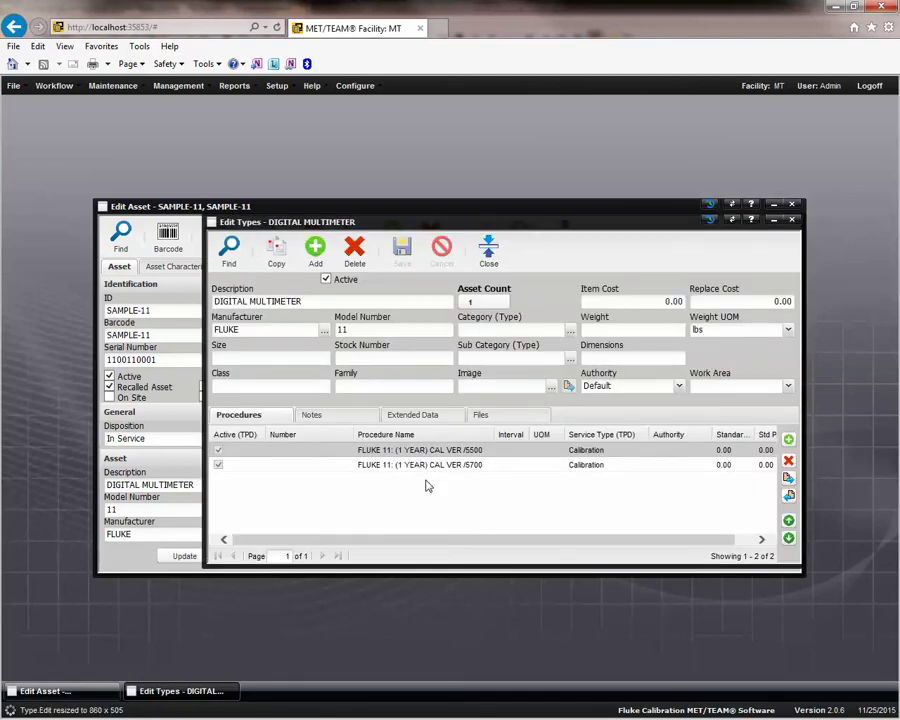
{"action": "left_click", "coordinate": [311, 303]}
{"action": "left_click", "coordinate": [279, 330]}
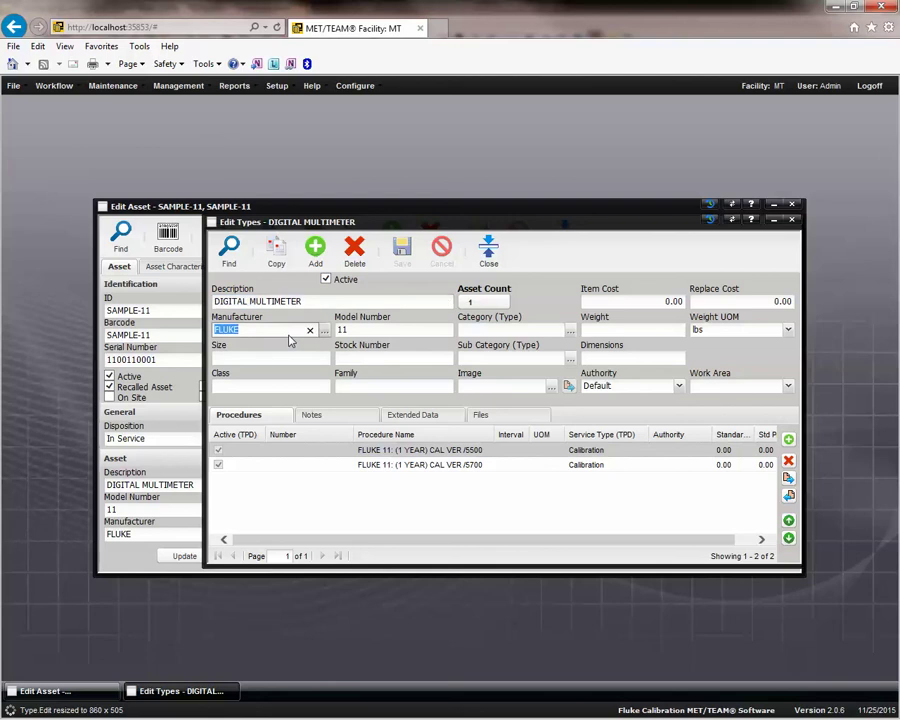
{"action": "left_click", "coordinate": [356, 331]}
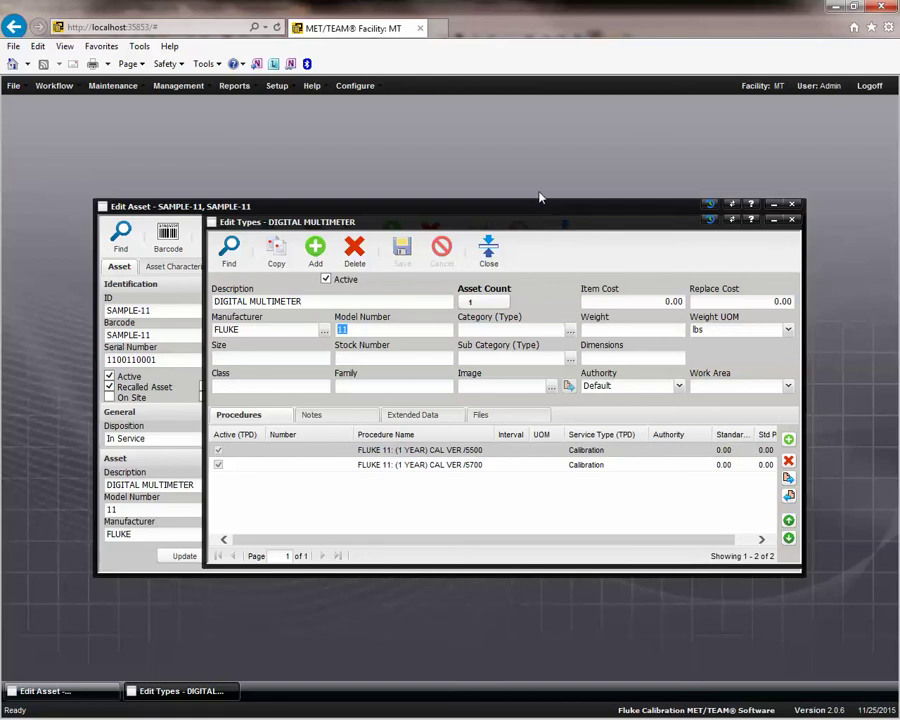
Open the type's FLUKE 11: (1 YEAR) CAL VER /5500 procedure for editing.
{"action": "left_click_drag", "start_coordinate": [536, 222], "coordinate": [539, 168]}
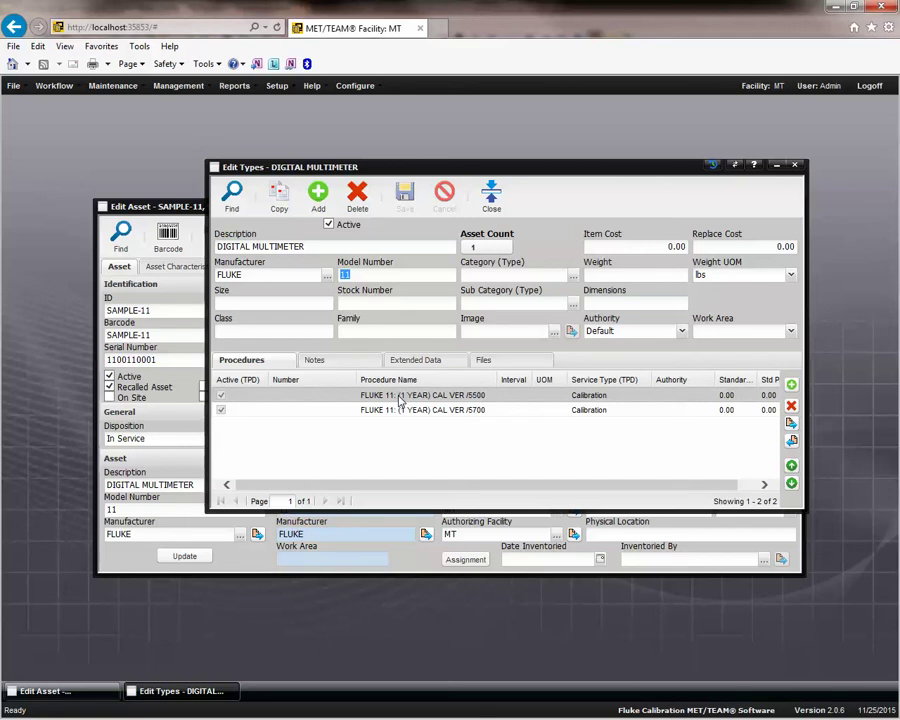
{"action": "left_click_drag", "start_coordinate": [516, 168], "coordinate": [517, 152]}
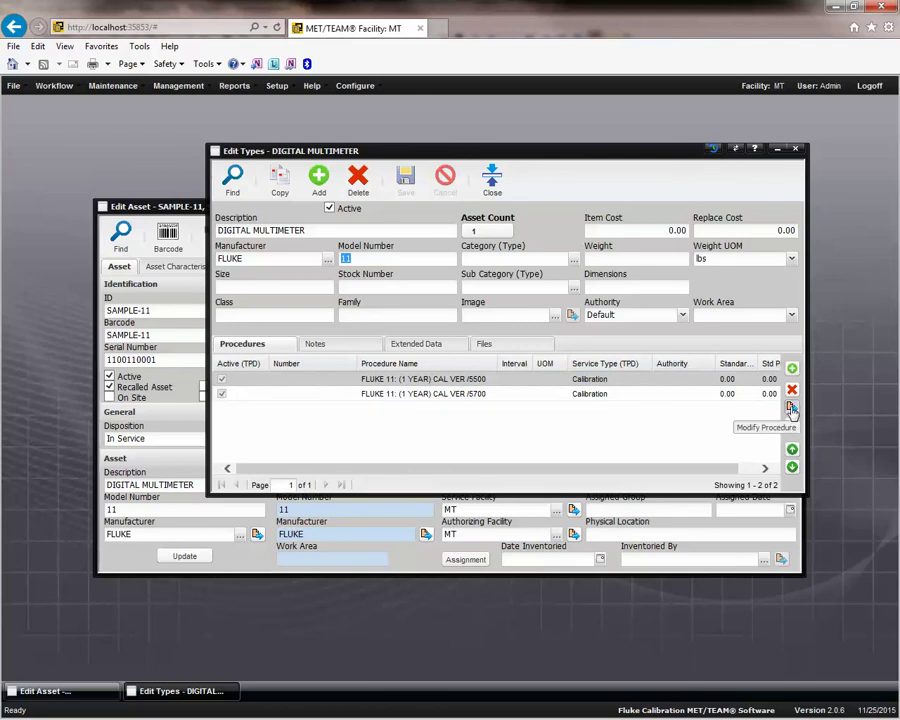
{"action": "left_click", "coordinate": [791, 408]}
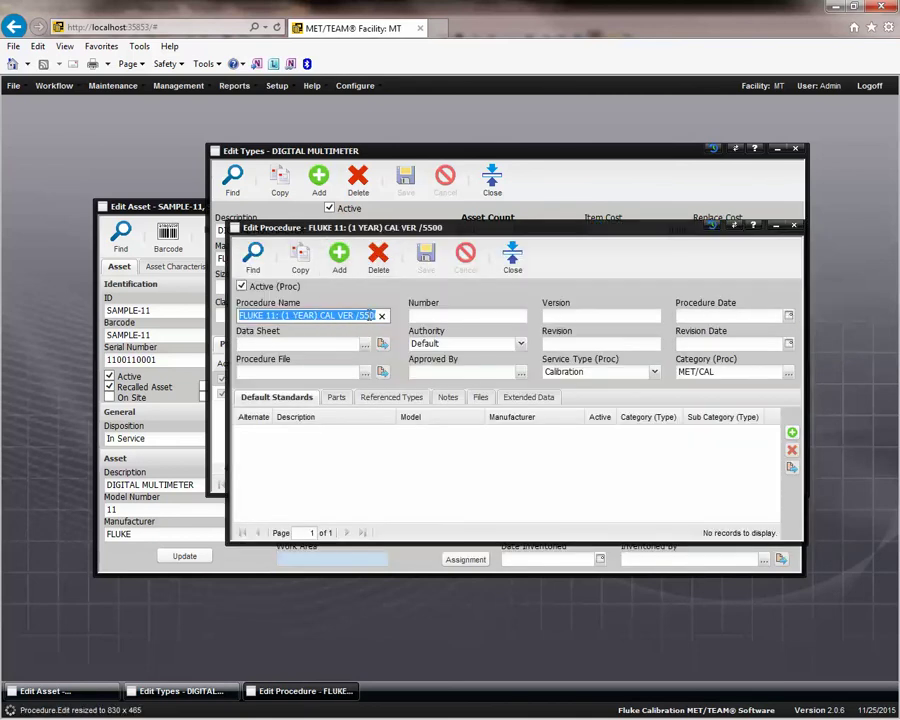
Check the procedure's Referenced Types, then close the procedure and DIGITAL MULTIMETER type records.
{"action": "left_click", "coordinate": [345, 315]}
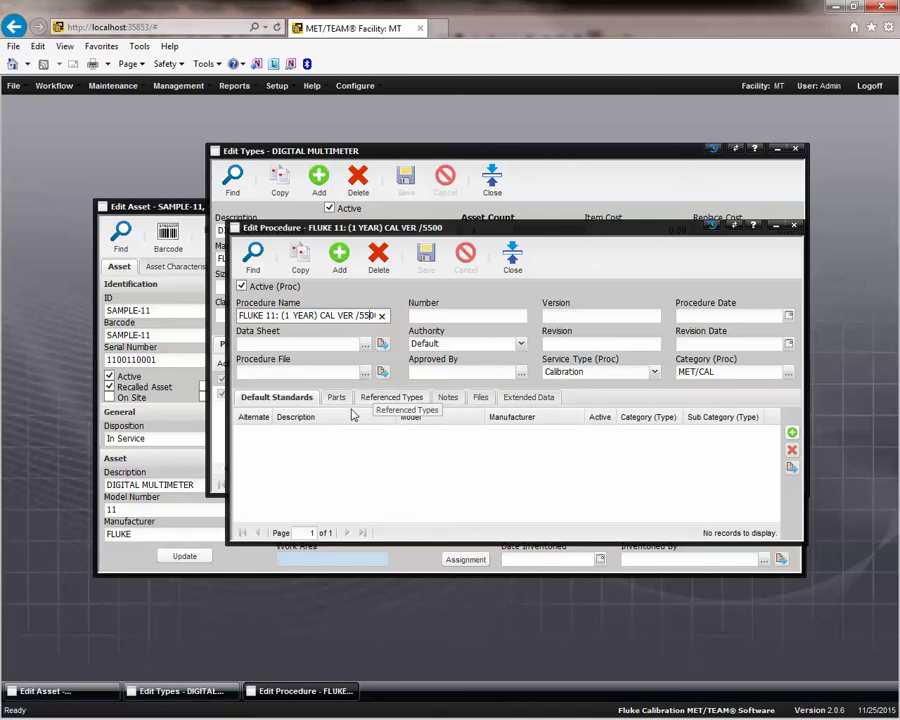
{"action": "left_click", "coordinate": [386, 400]}
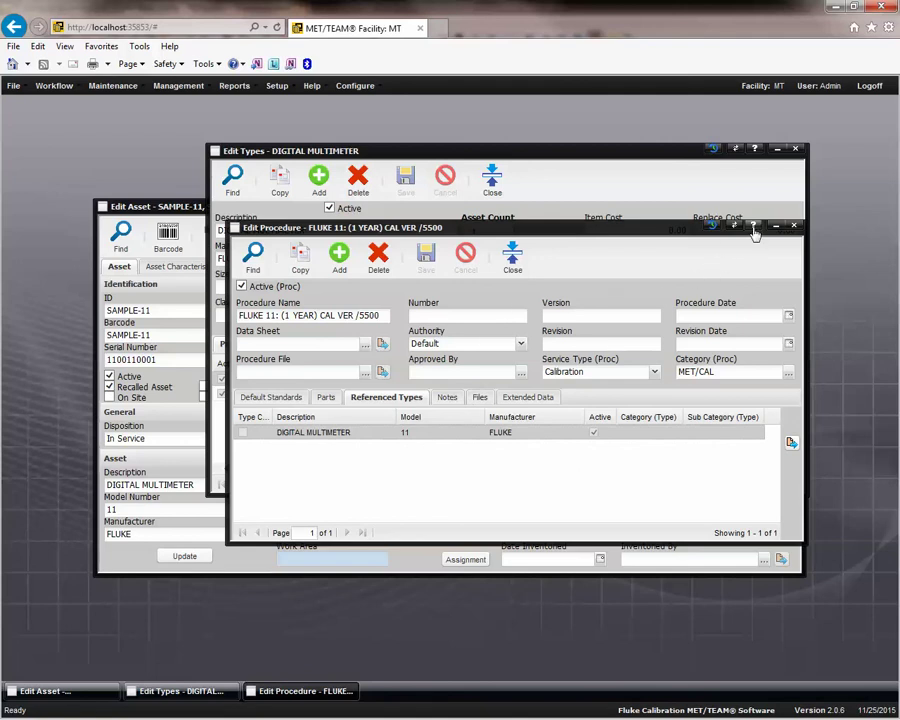
{"action": "left_click", "coordinate": [511, 260]}
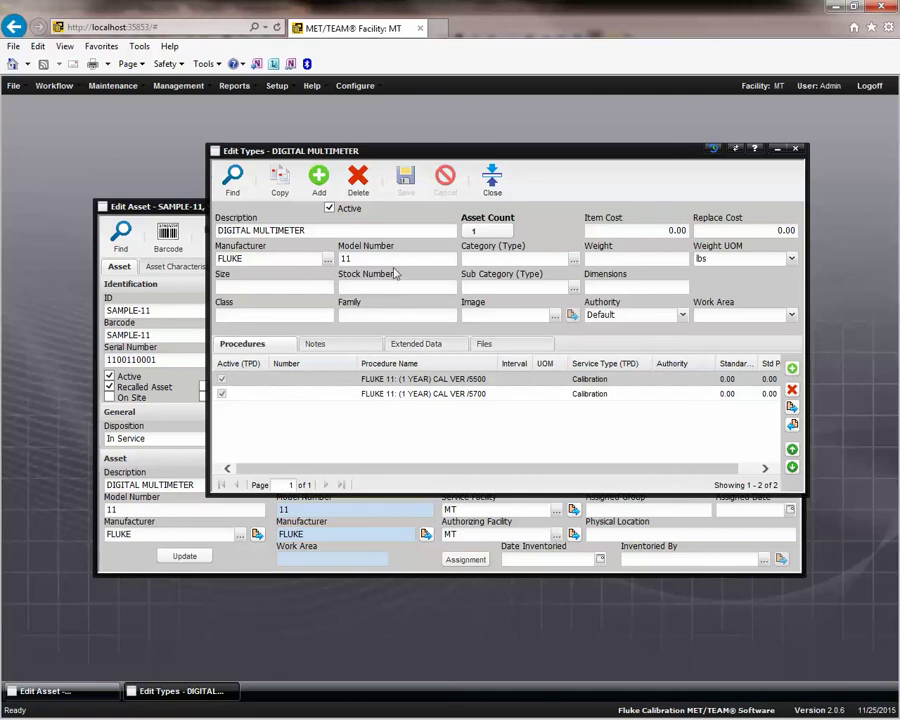
{"action": "left_click", "coordinate": [492, 180]}
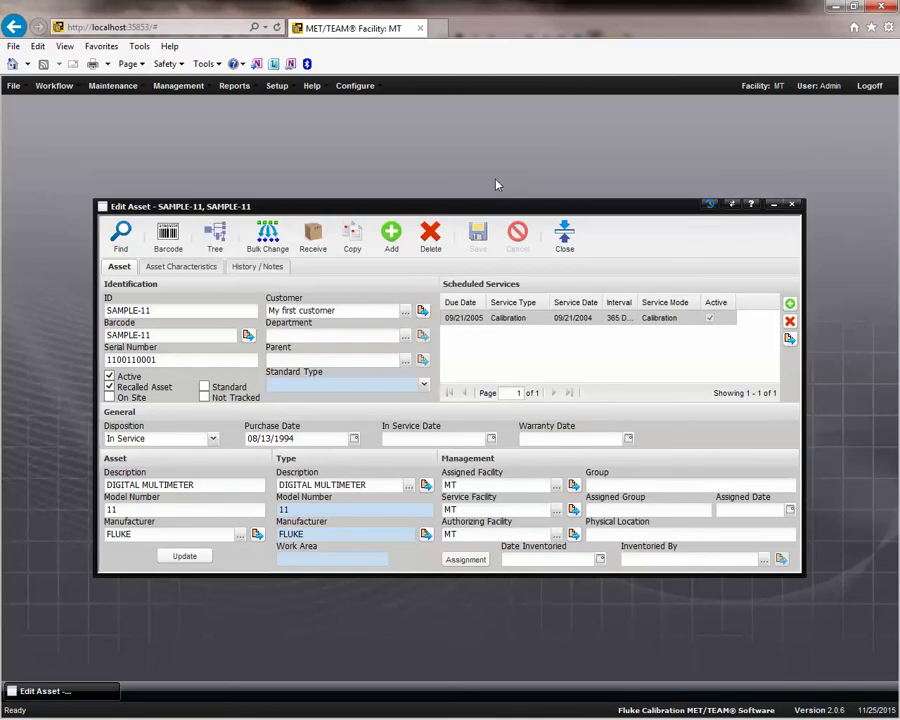
Search all manual templates under Maintenance > Manual Templates and open Example - Test Types.
{"action": "left_click", "coordinate": [115, 84]}
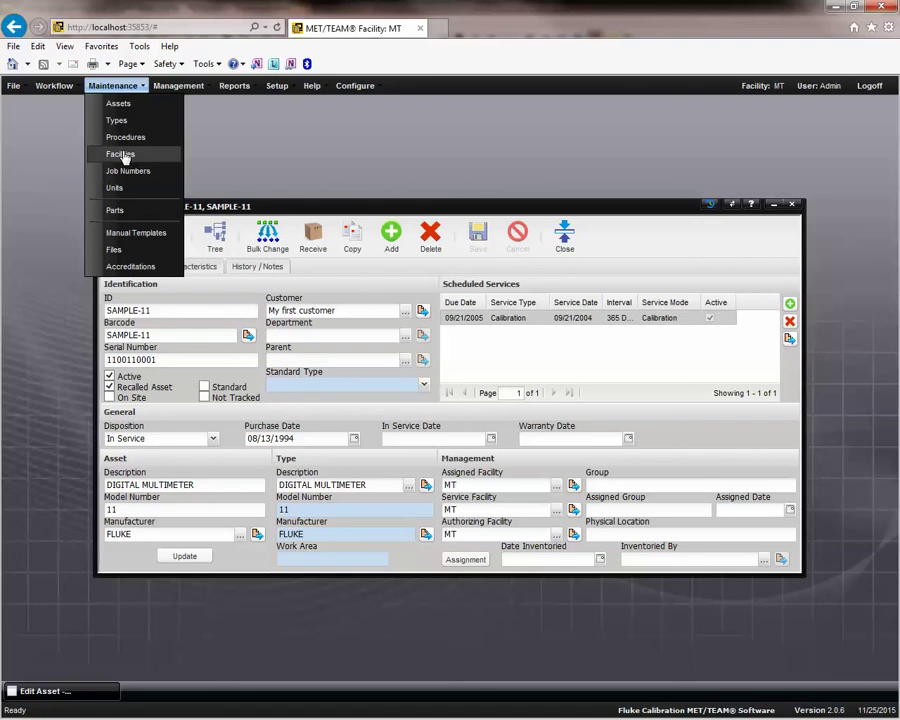
{"action": "left_click", "coordinate": [127, 234]}
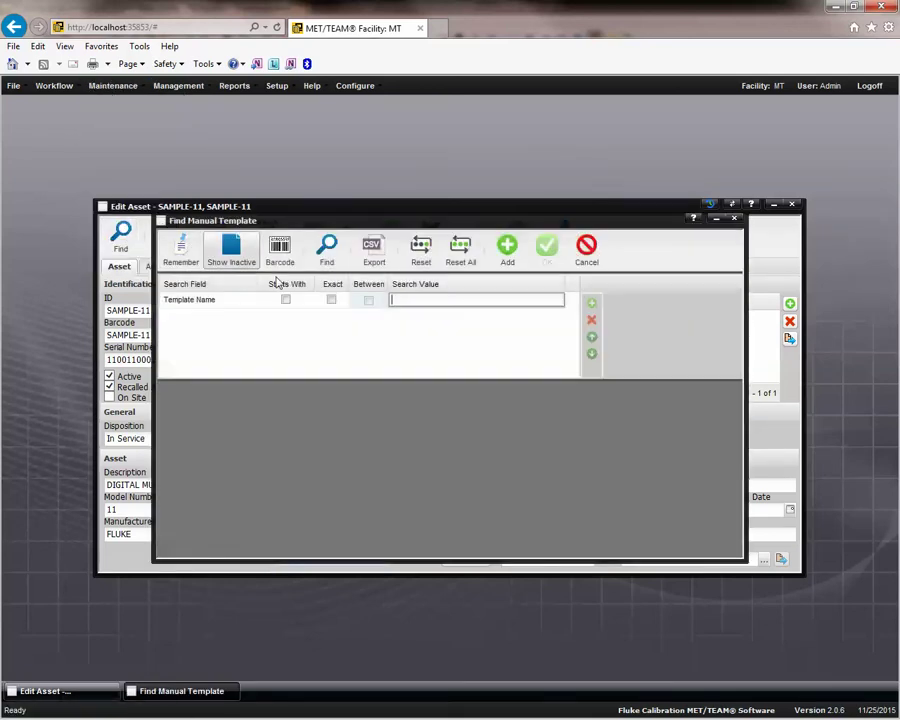
{"action": "left_click", "coordinate": [333, 263]}
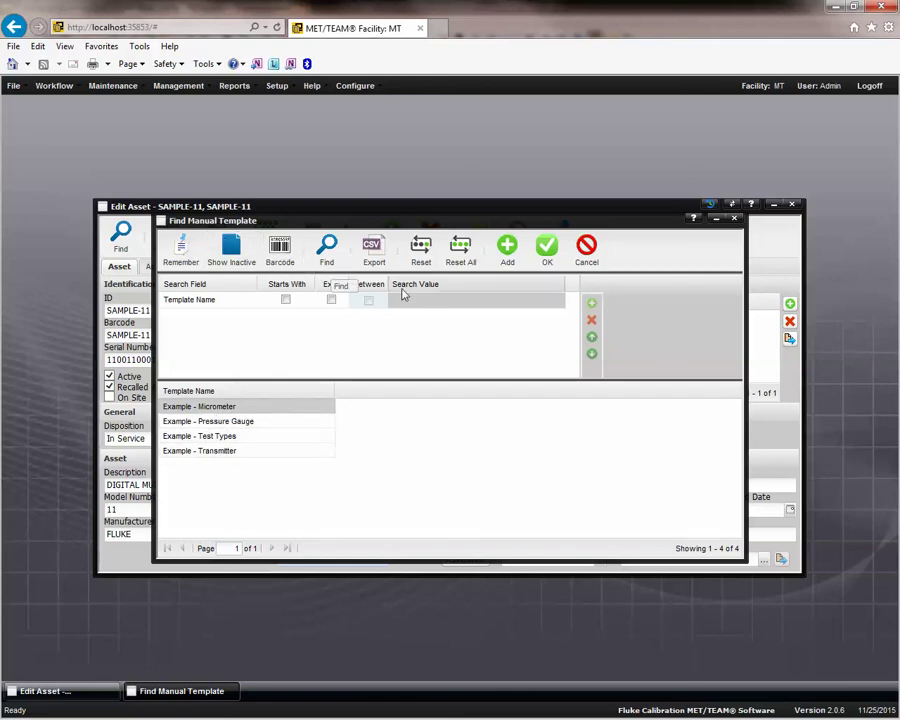
{"action": "left_click", "coordinate": [255, 437]}
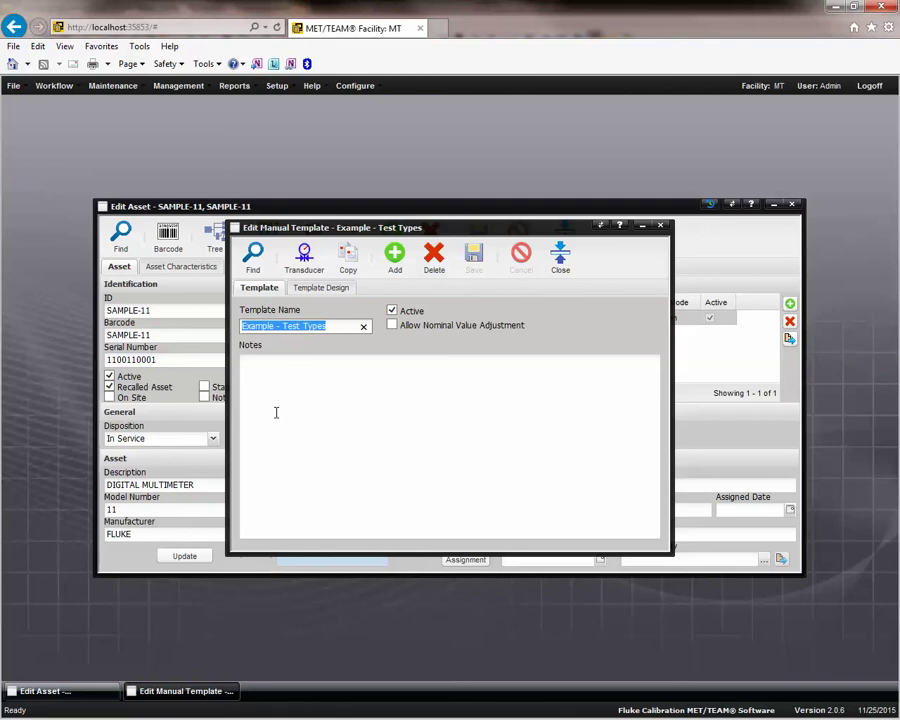
Inspect the template's 12-step design in an enlarged window, glance at Help, then close the template.
{"action": "left_click", "coordinate": [325, 289]}
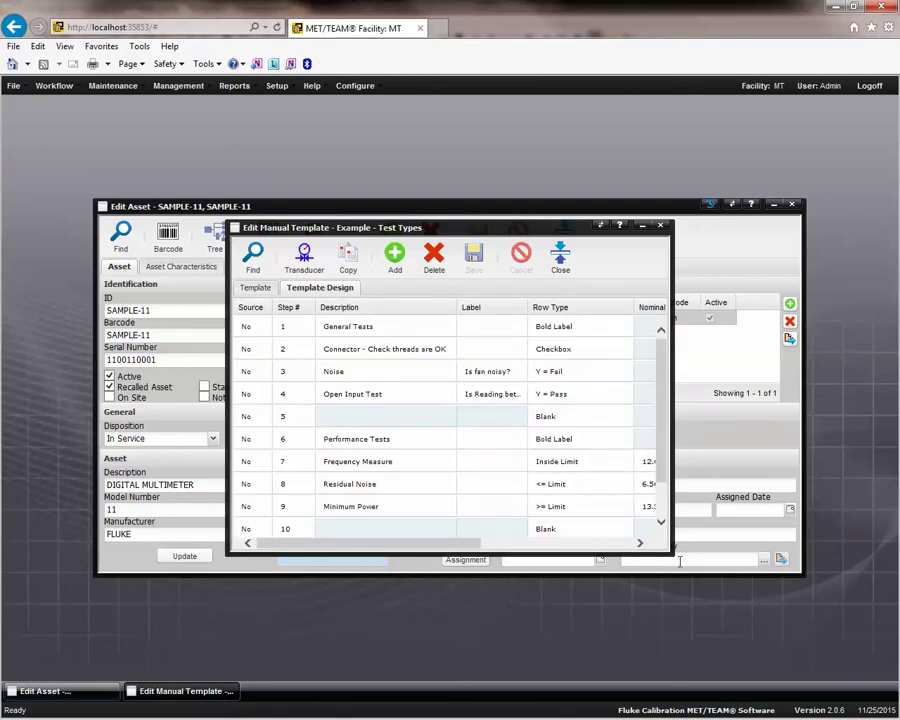
{"action": "left_click_drag", "start_coordinate": [670, 551], "coordinate": [849, 646]}
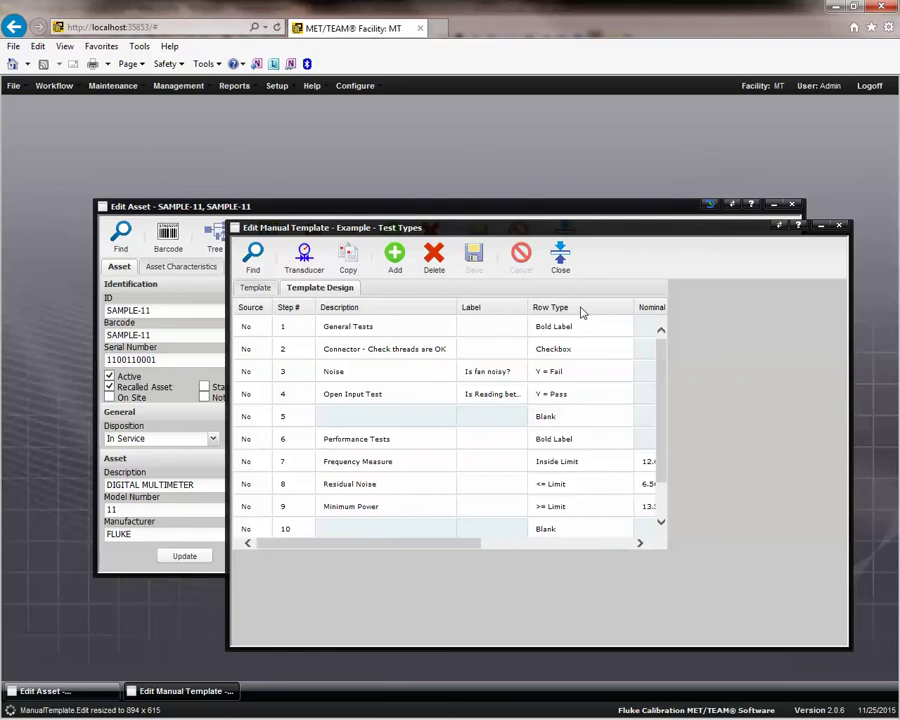
{"action": "left_click", "coordinate": [799, 229]}
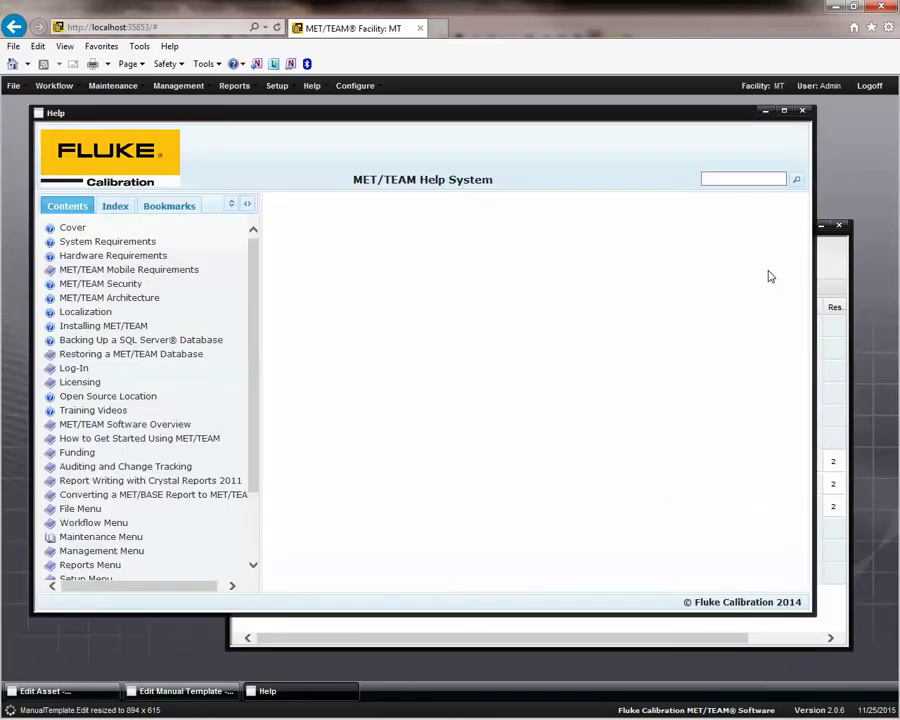
{"action": "left_click", "coordinate": [801, 110]}
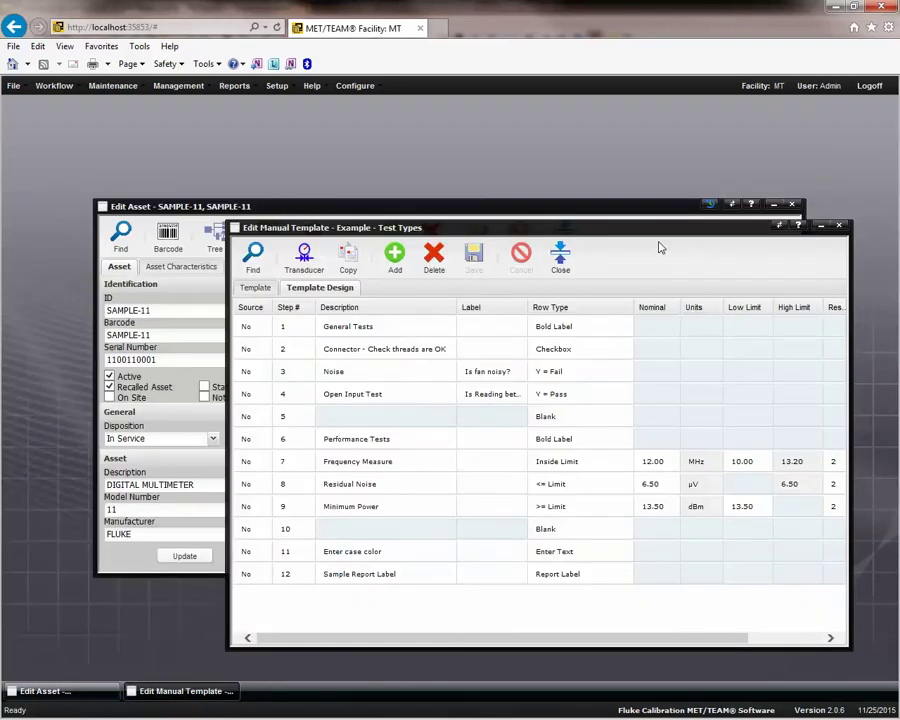
{"action": "left_click", "coordinate": [562, 258]}
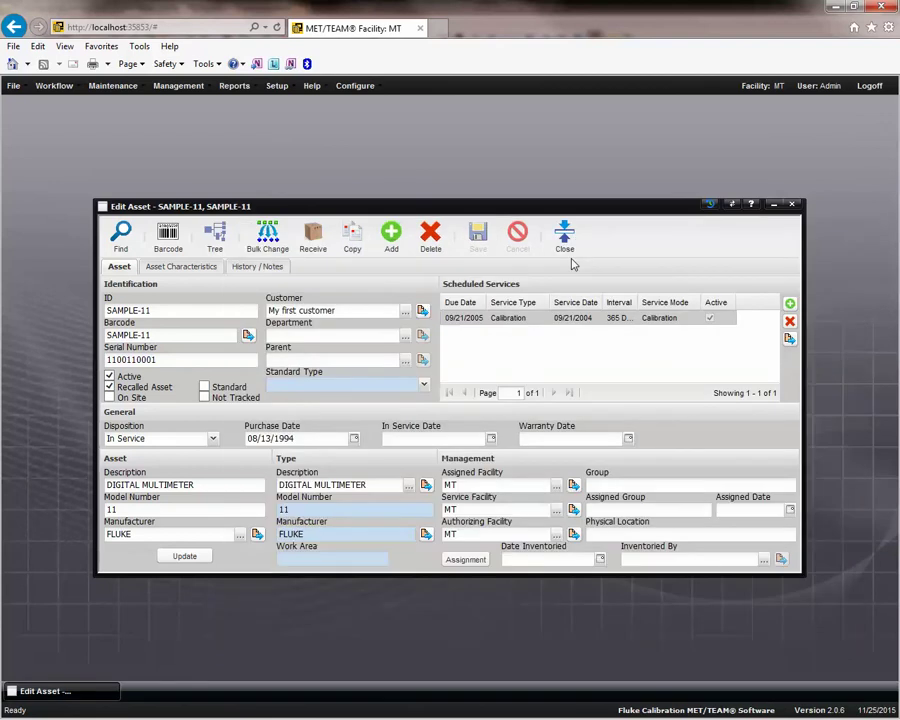